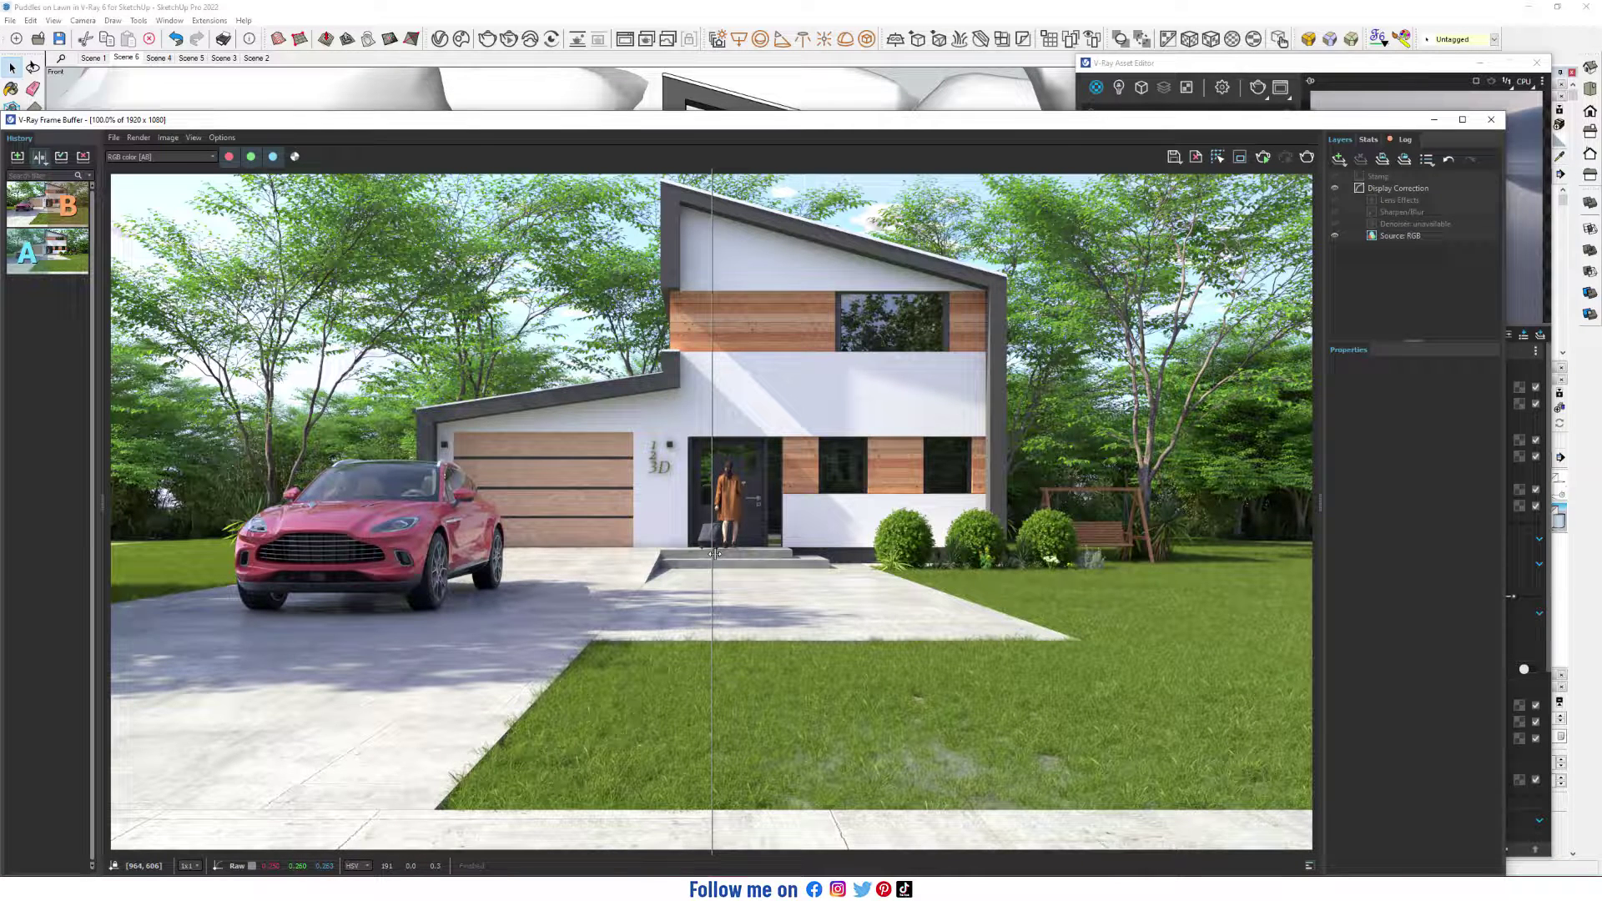
Drag the A/B compare divider across the Frame Buffer to compare the earlier and new lawn renders
left_click_drag(715, 554, 869, 634)
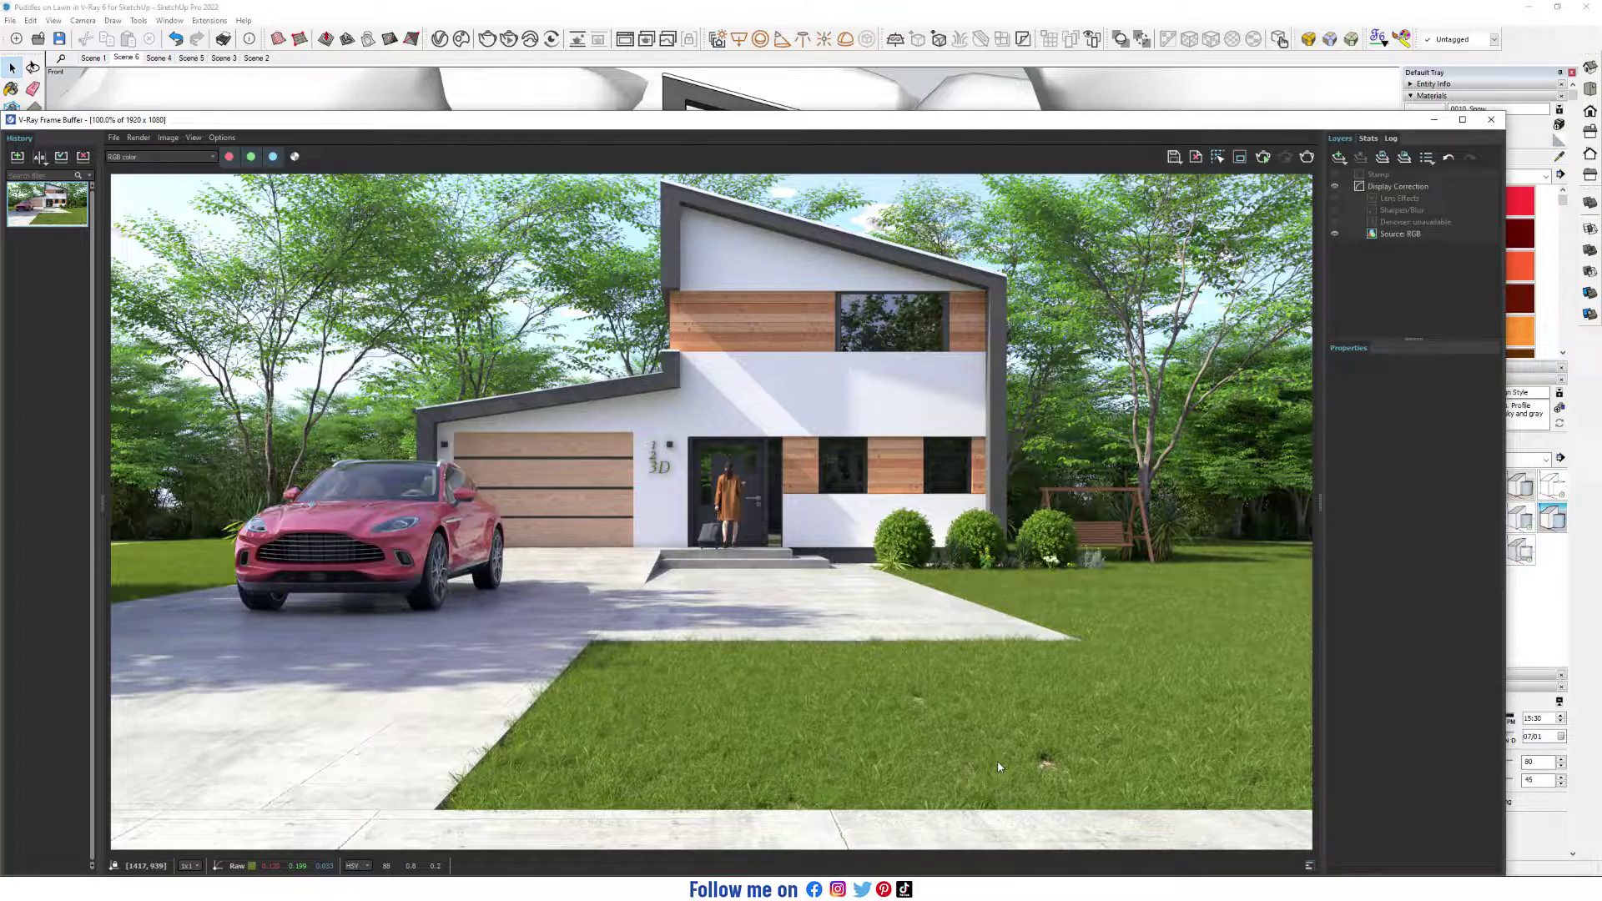
Delete the trees, car, plants and other props, keeping only the house group and driveway slabs
left_click(1491, 121)
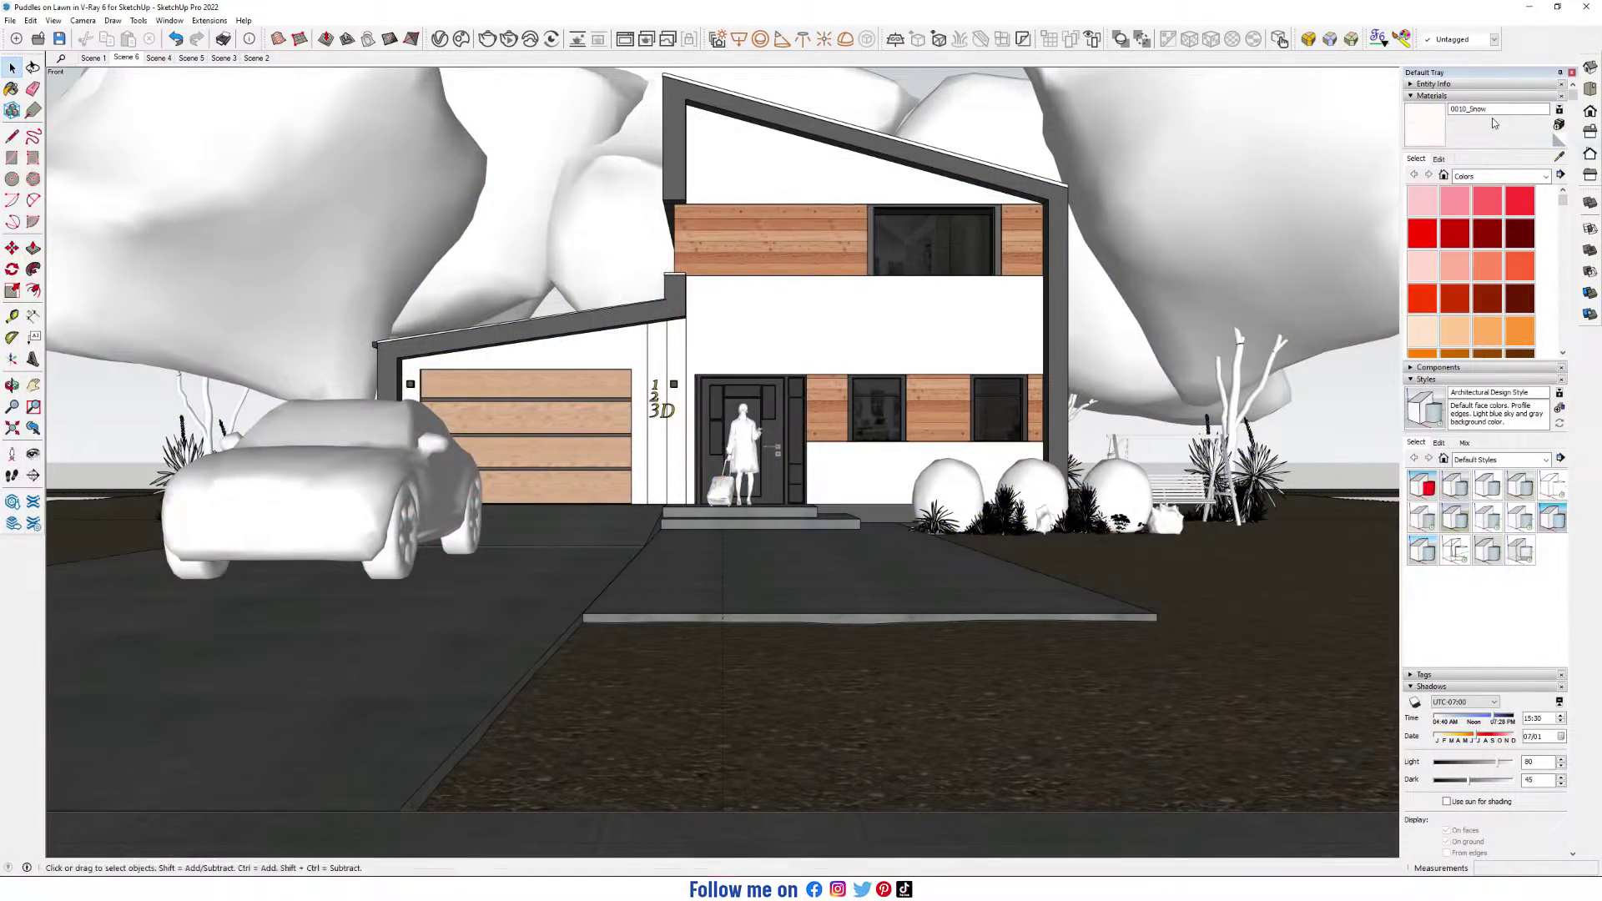
middle_click_drag(899, 336, 882, 380)
scroll(882, 377, "down", 4)
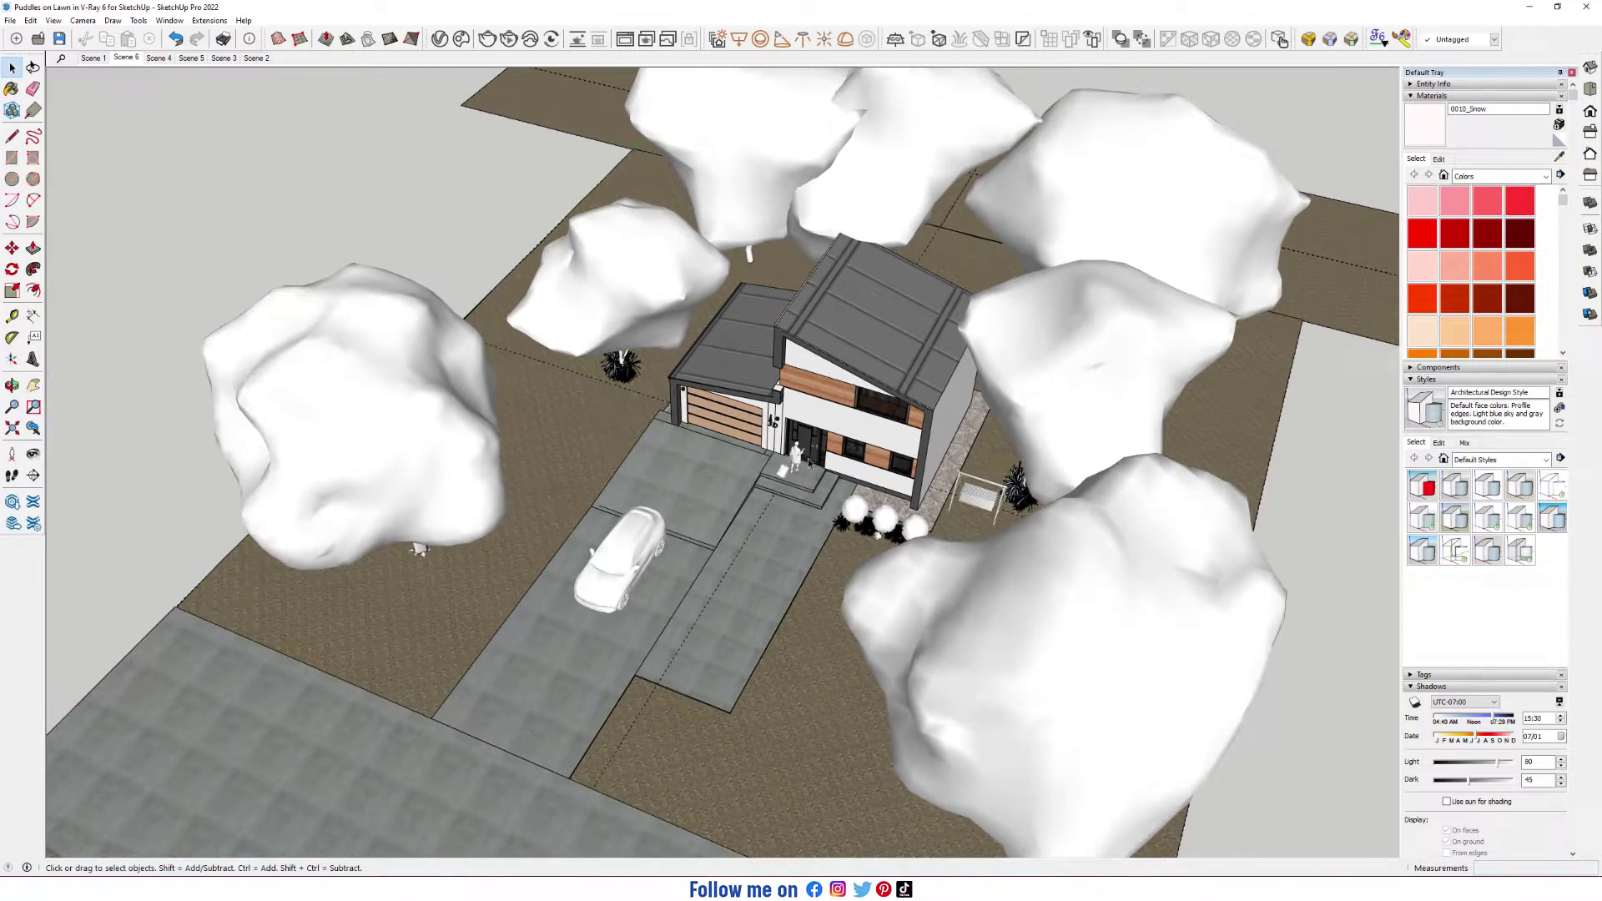
scroll(638, 757, "up", 2)
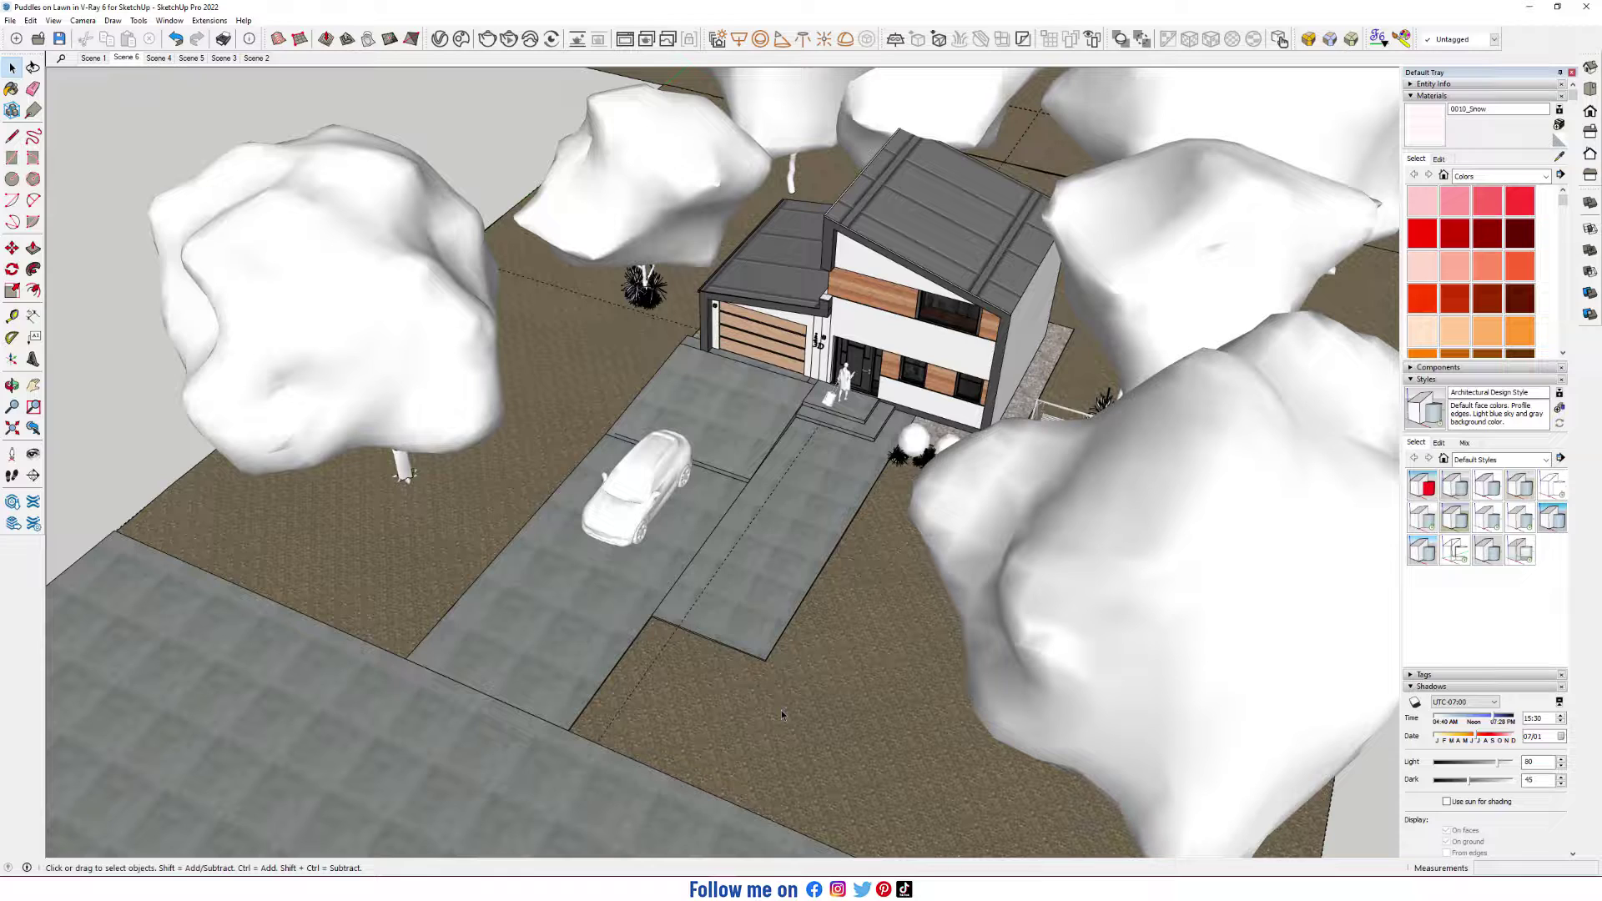
key("ctrl+a")
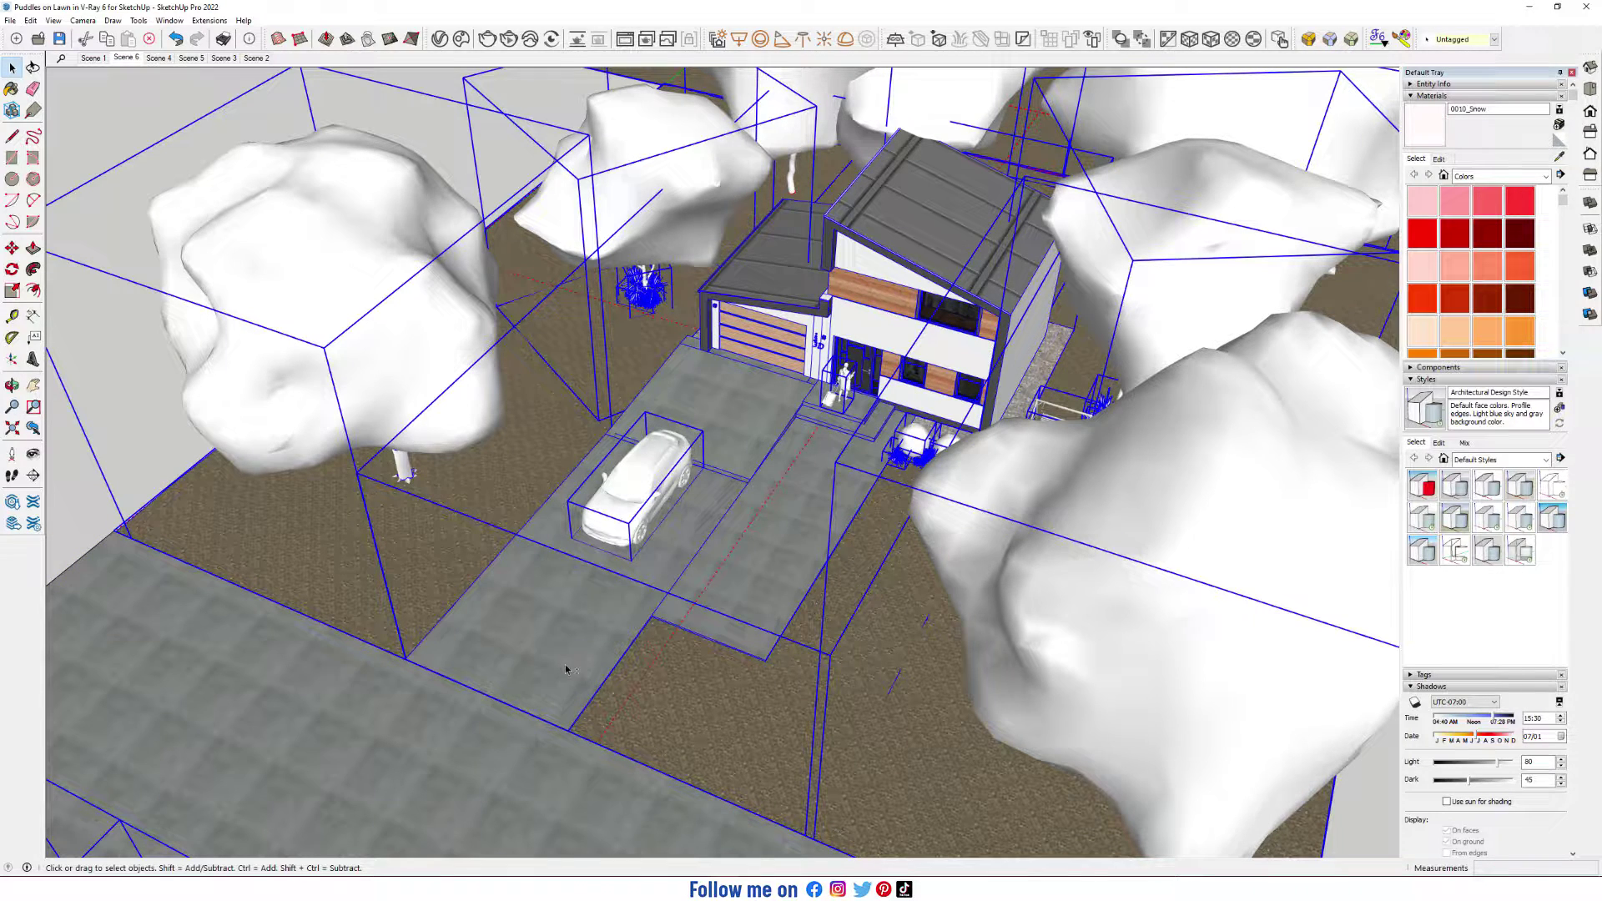
left_click(568, 649, "shift")
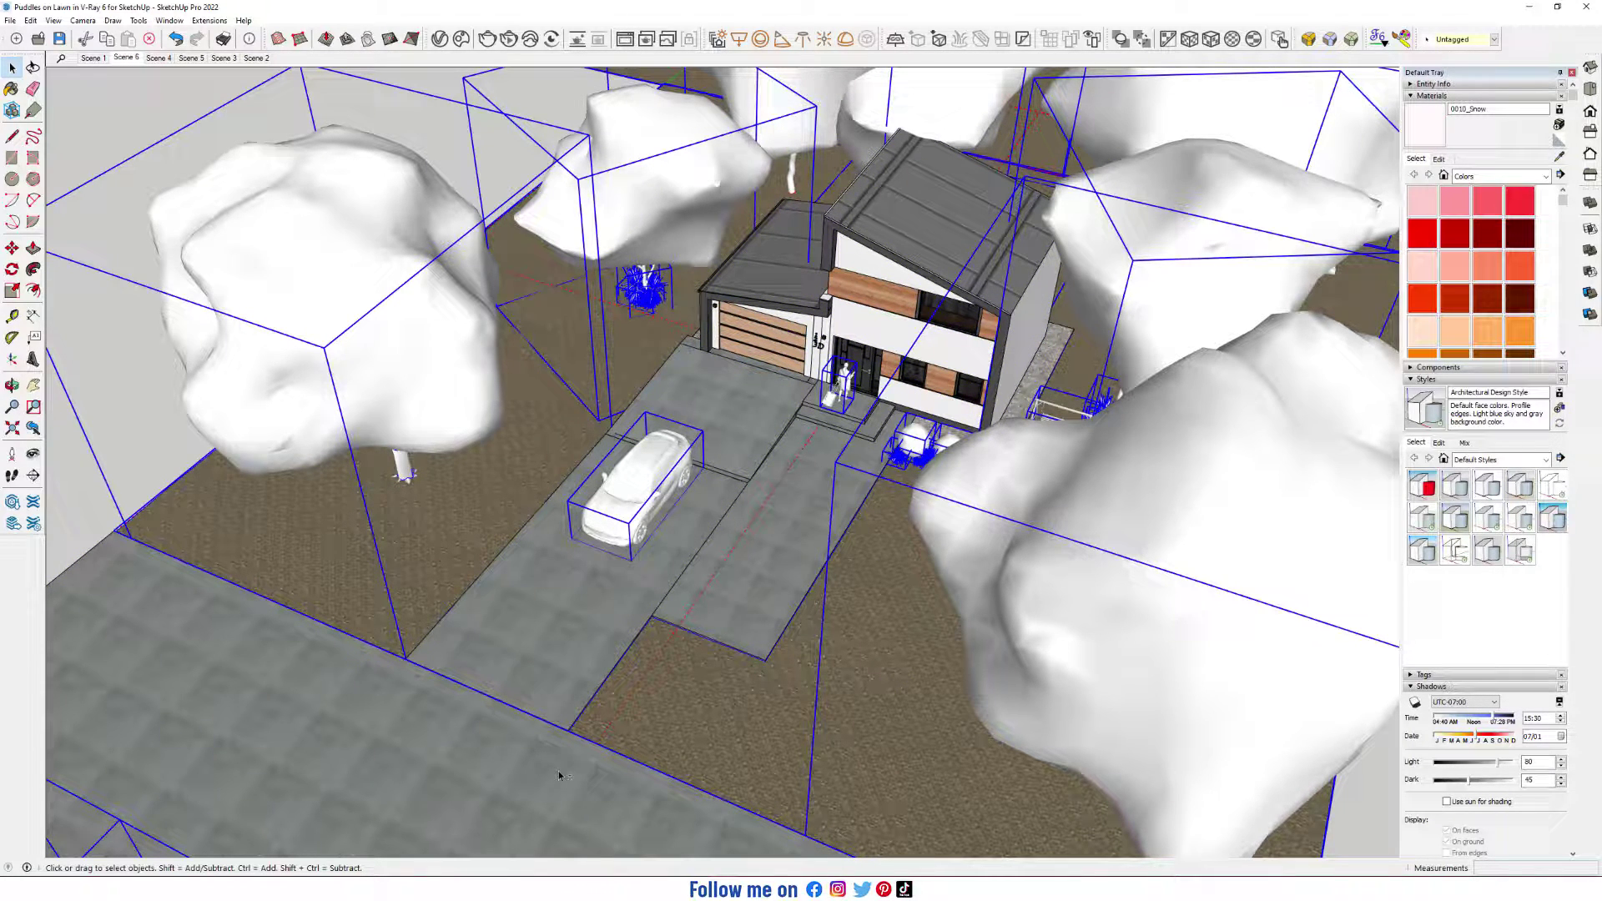
key("Delete")
middle_click_drag(991, 543, 540, 468)
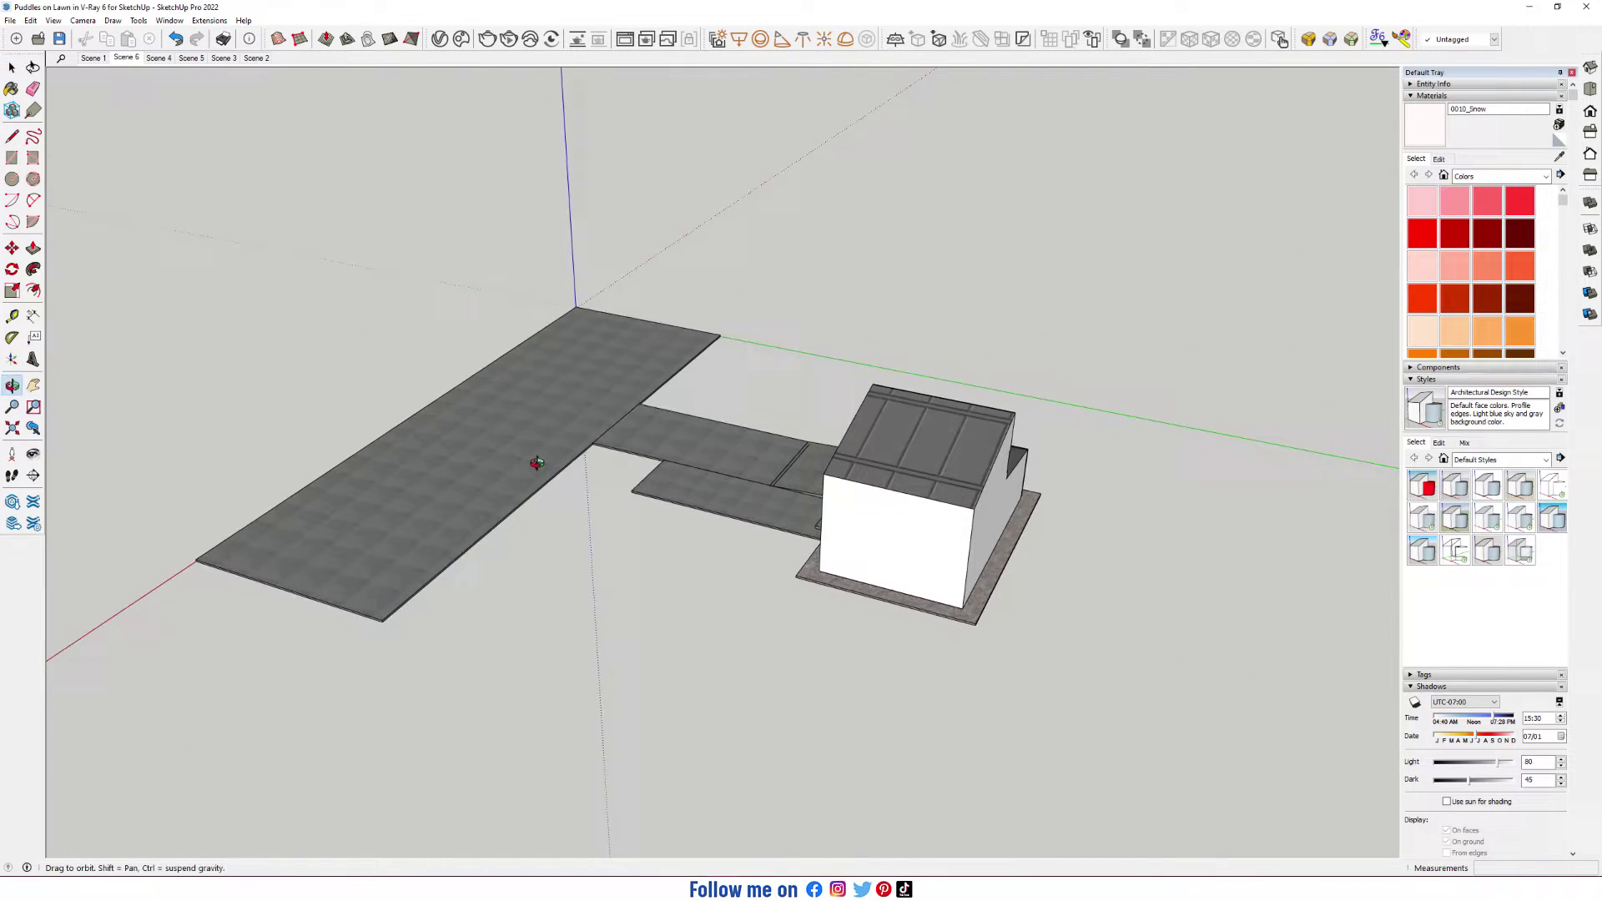
Start tracing the lawn border with a line from the slab corner along the slab edge
scroll(538, 467, "up", 2)
scroll(544, 487, "up", 1)
scroll(404, 643, "up", 2)
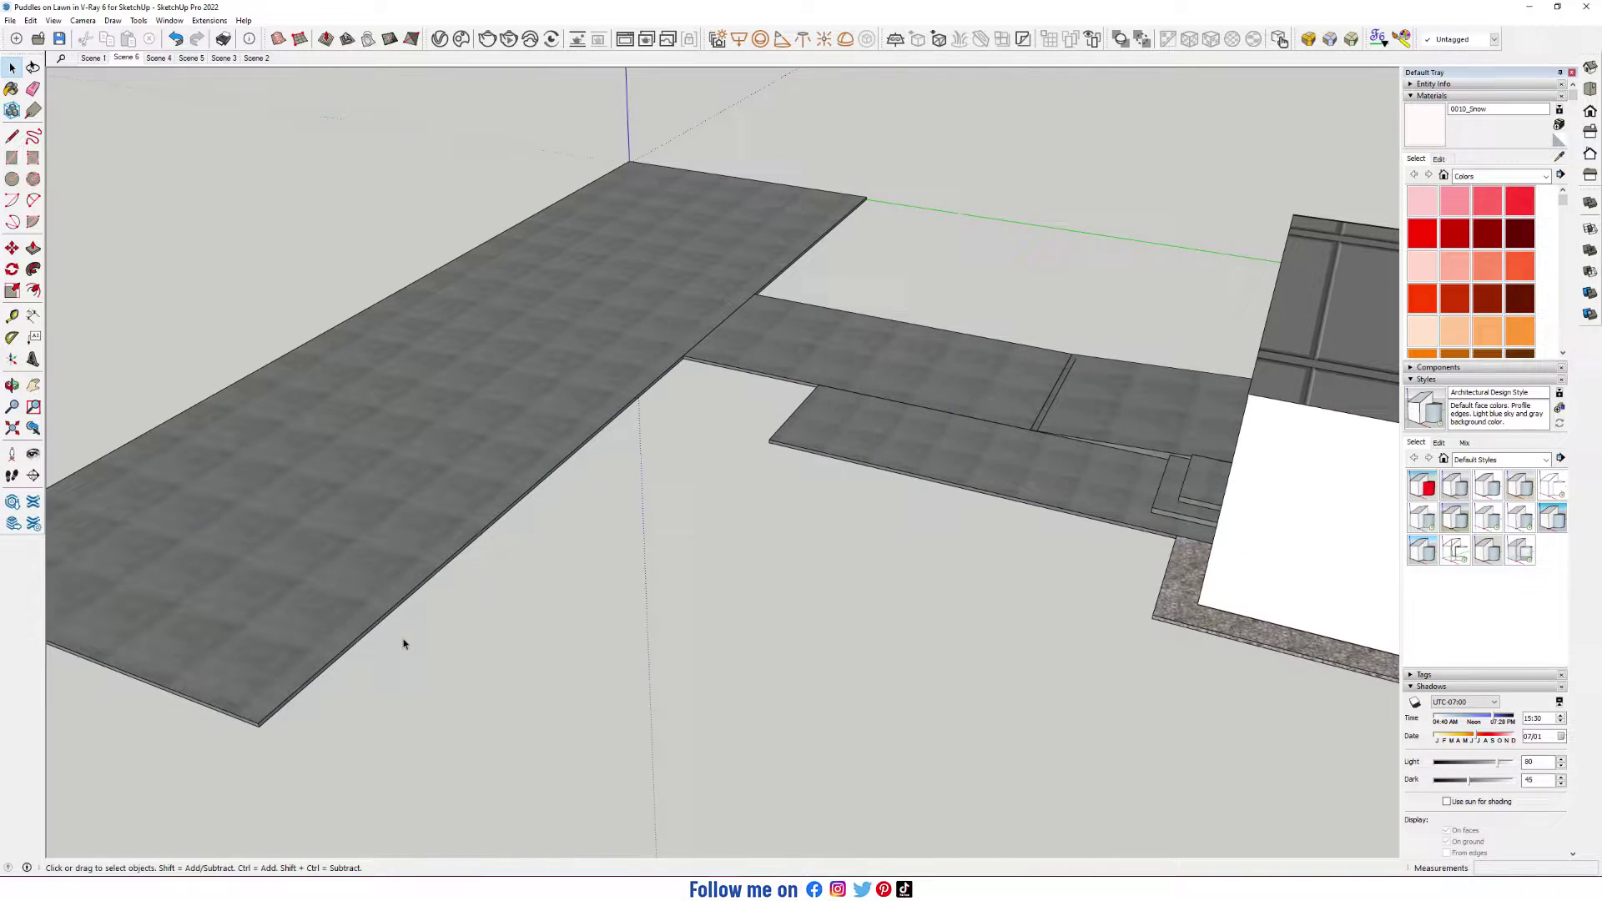
scroll(728, 496, "down", 2)
scroll(643, 428, "up", 6)
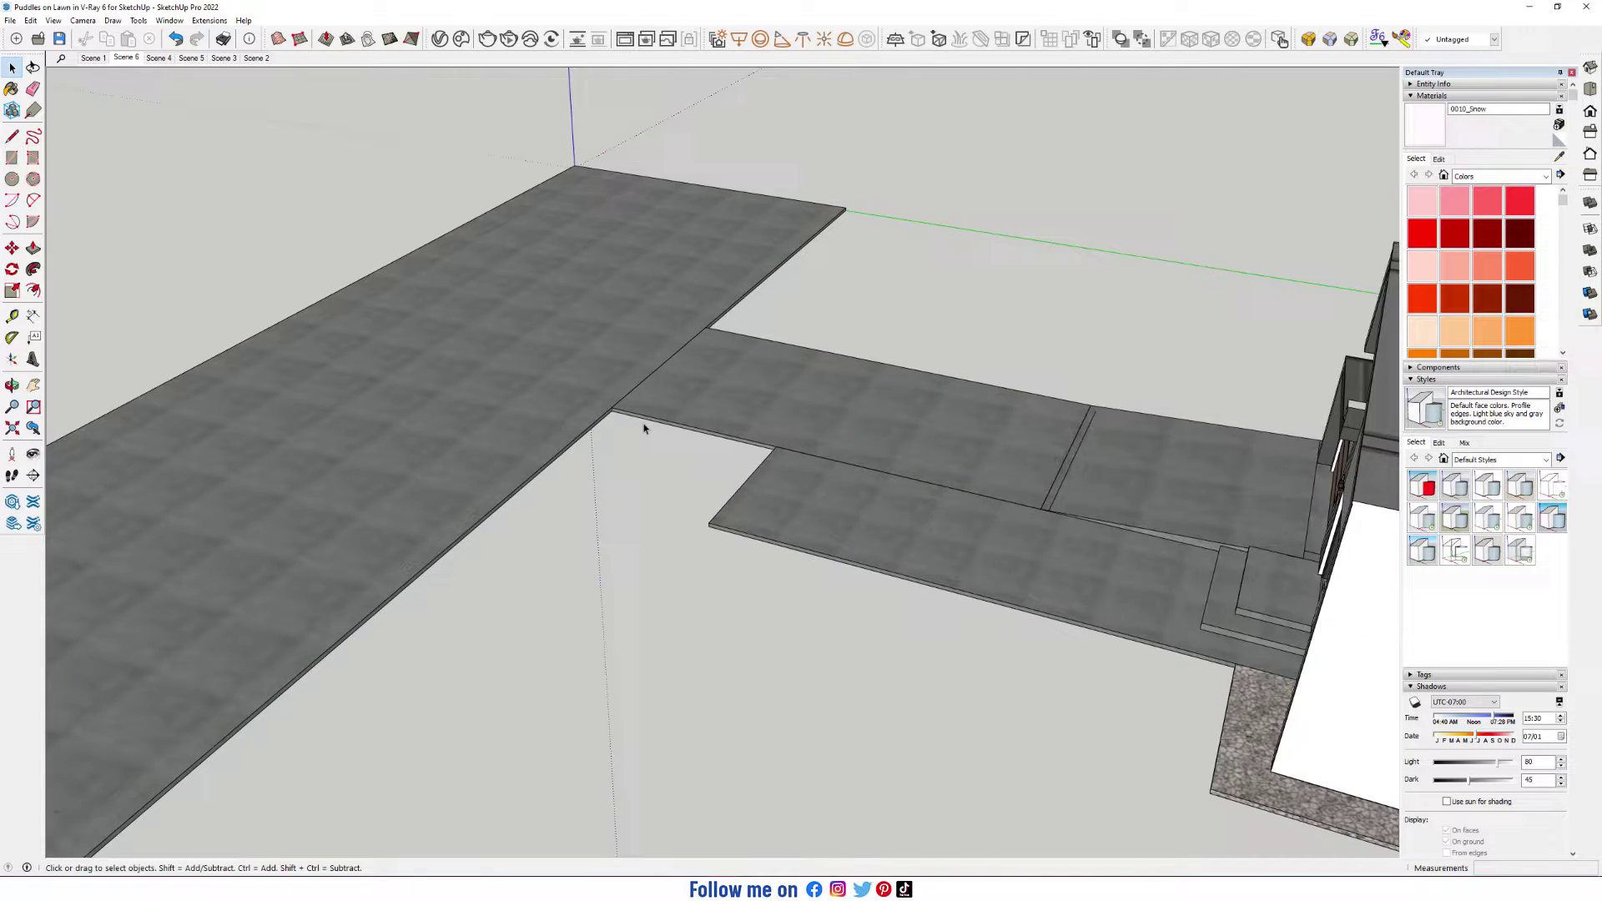
scroll(788, 384, "down", 1)
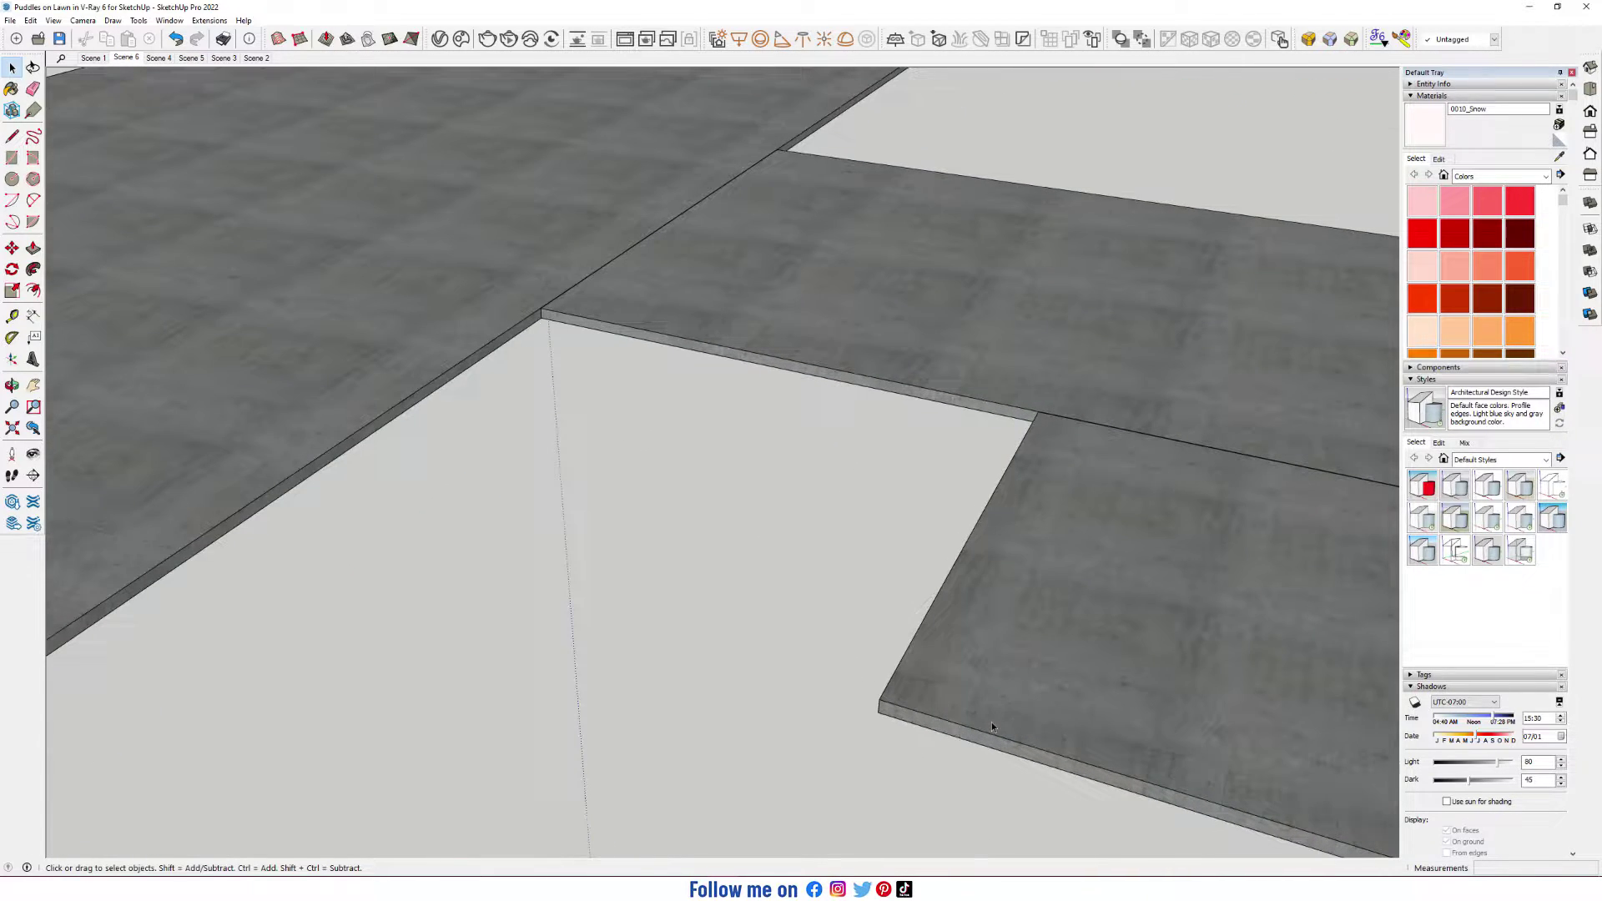
key("l")
left_click(880, 699)
scroll(567, 543, "down", 6)
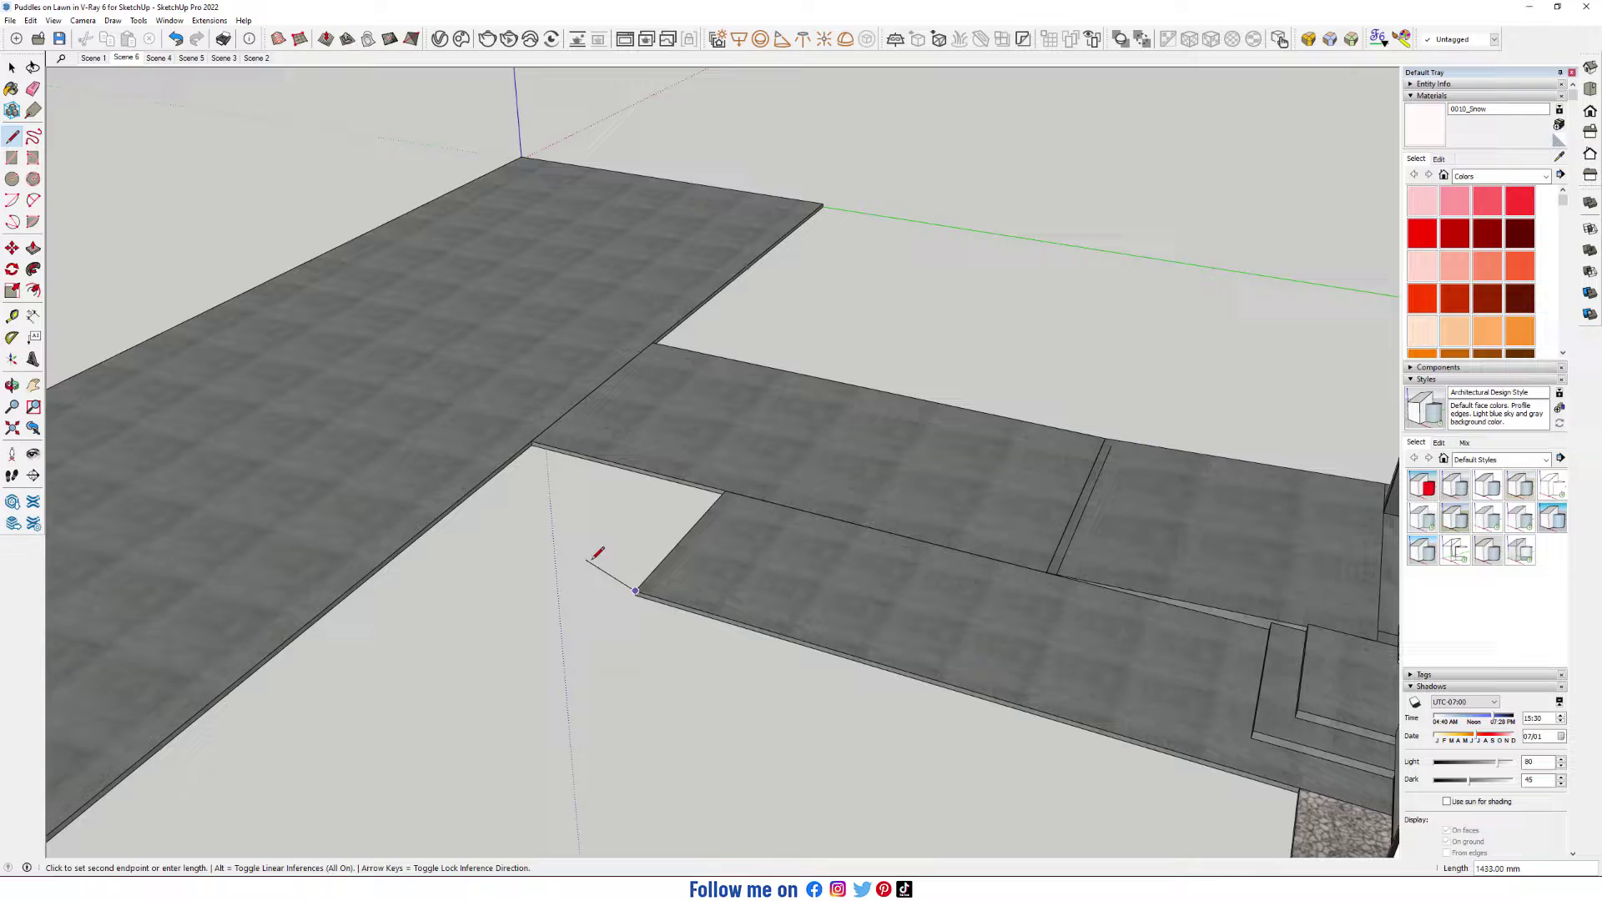
scroll(1102, 637, "up", 3)
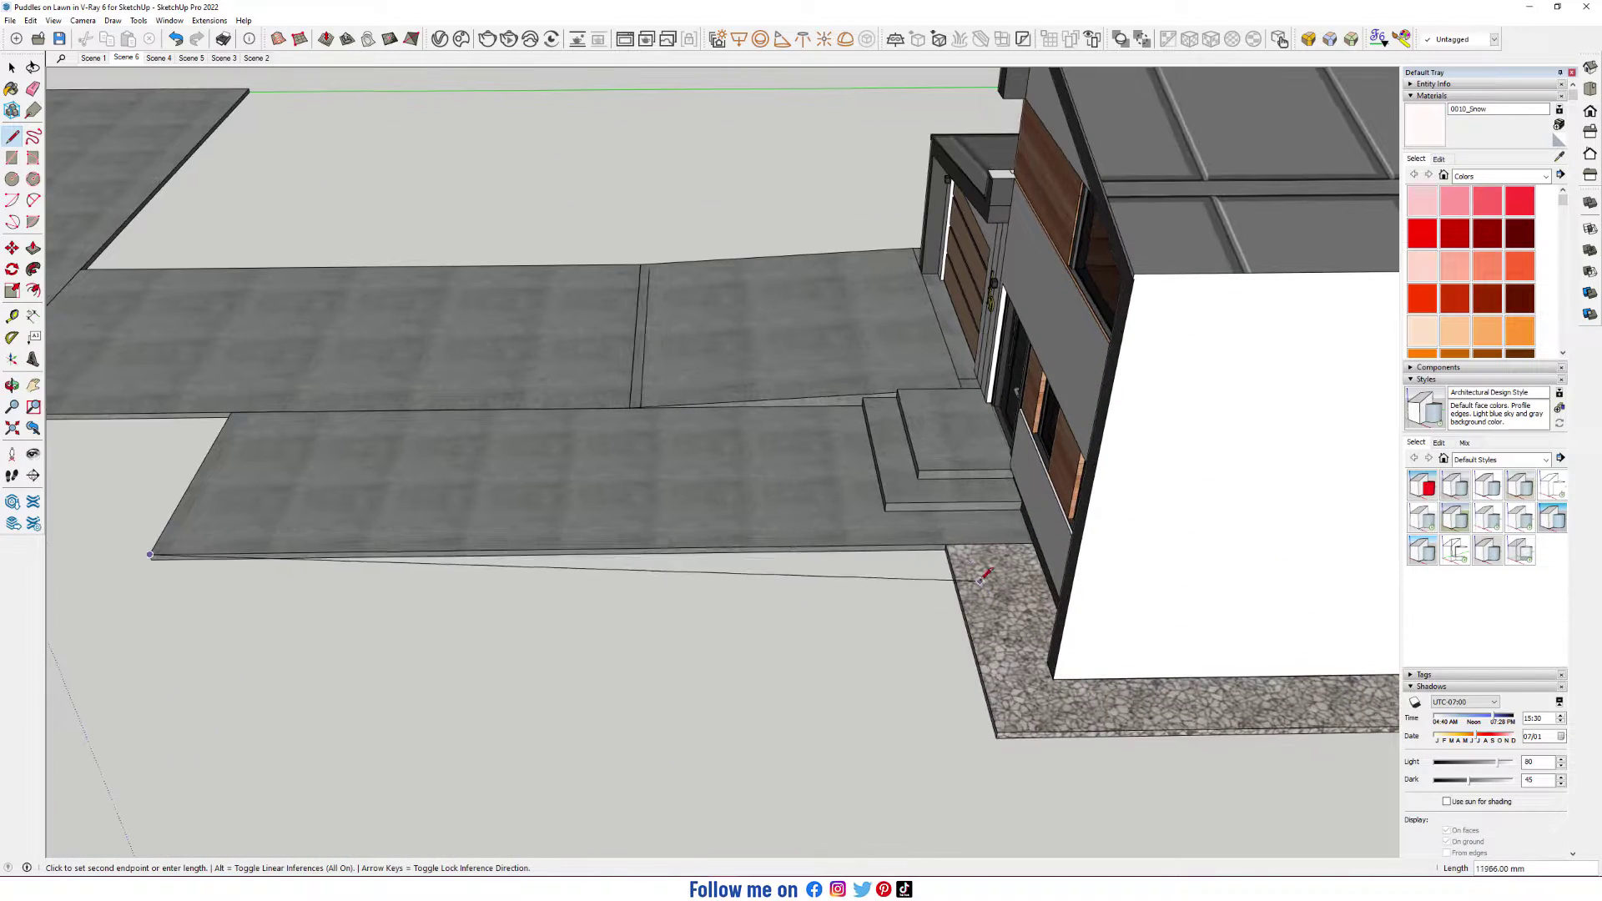
left_click(945, 544)
Continue the border edges to the far slab corner and along the green axis
scroll(999, 724, "down", 2)
mouse_move(999, 724)
middle_mouse_down()
mouse_move(584, 534)
mouse_move(383, 572)
middle_mouse_up()
scroll(518, 601, "up", 5)
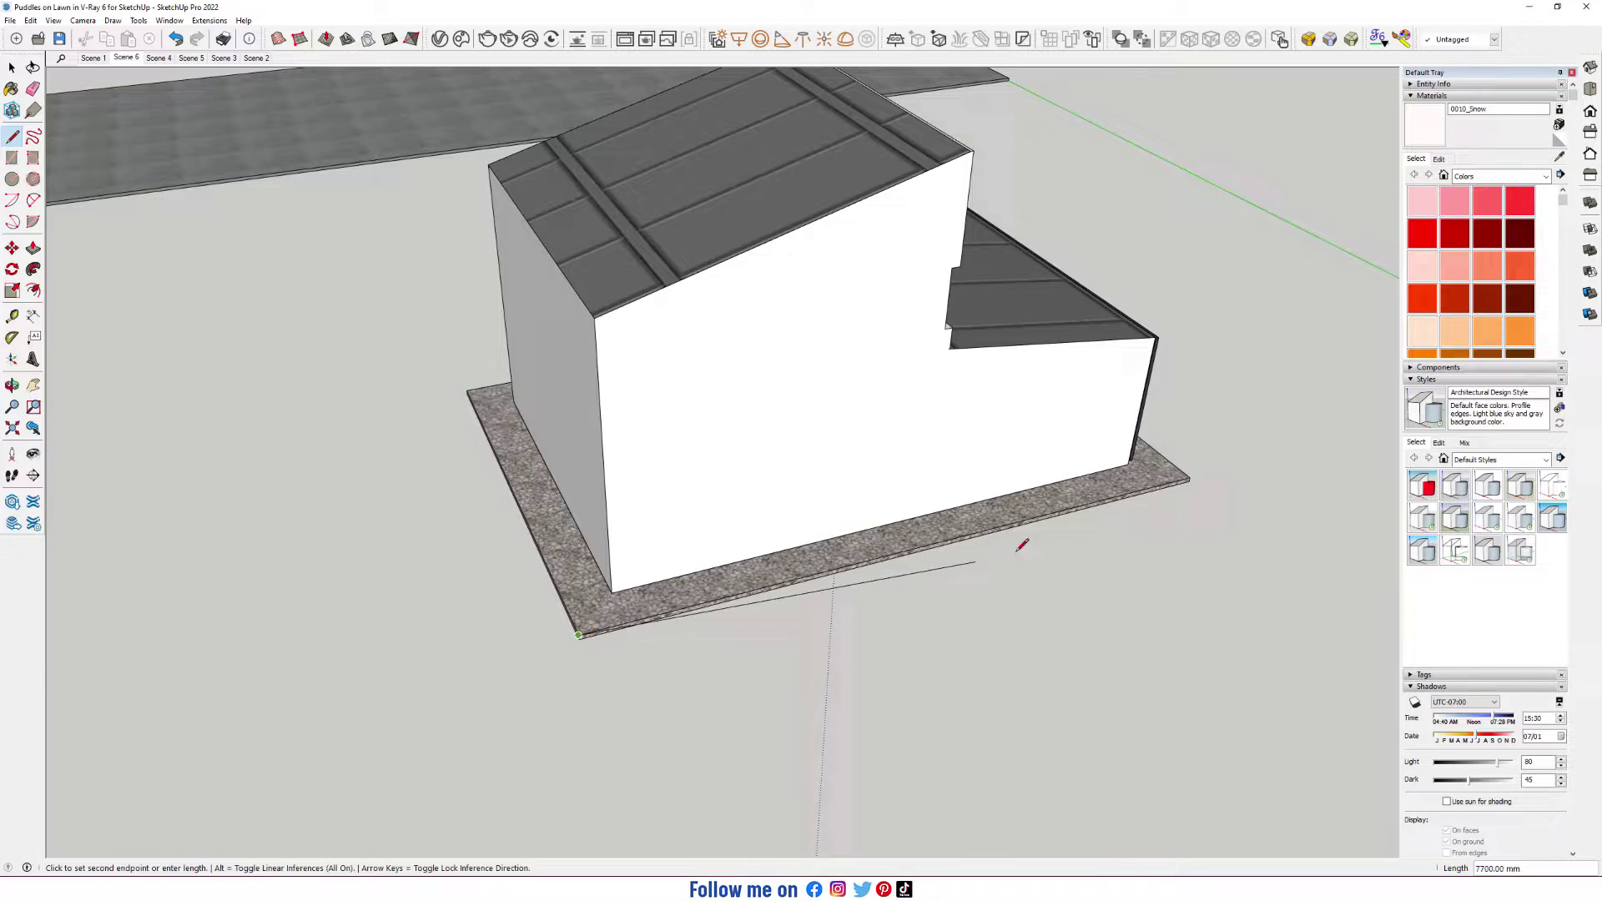
middle_click_drag(1018, 543, 876, 776)
scroll(876, 776, "up", 3)
scroll(872, 764, "down", 5)
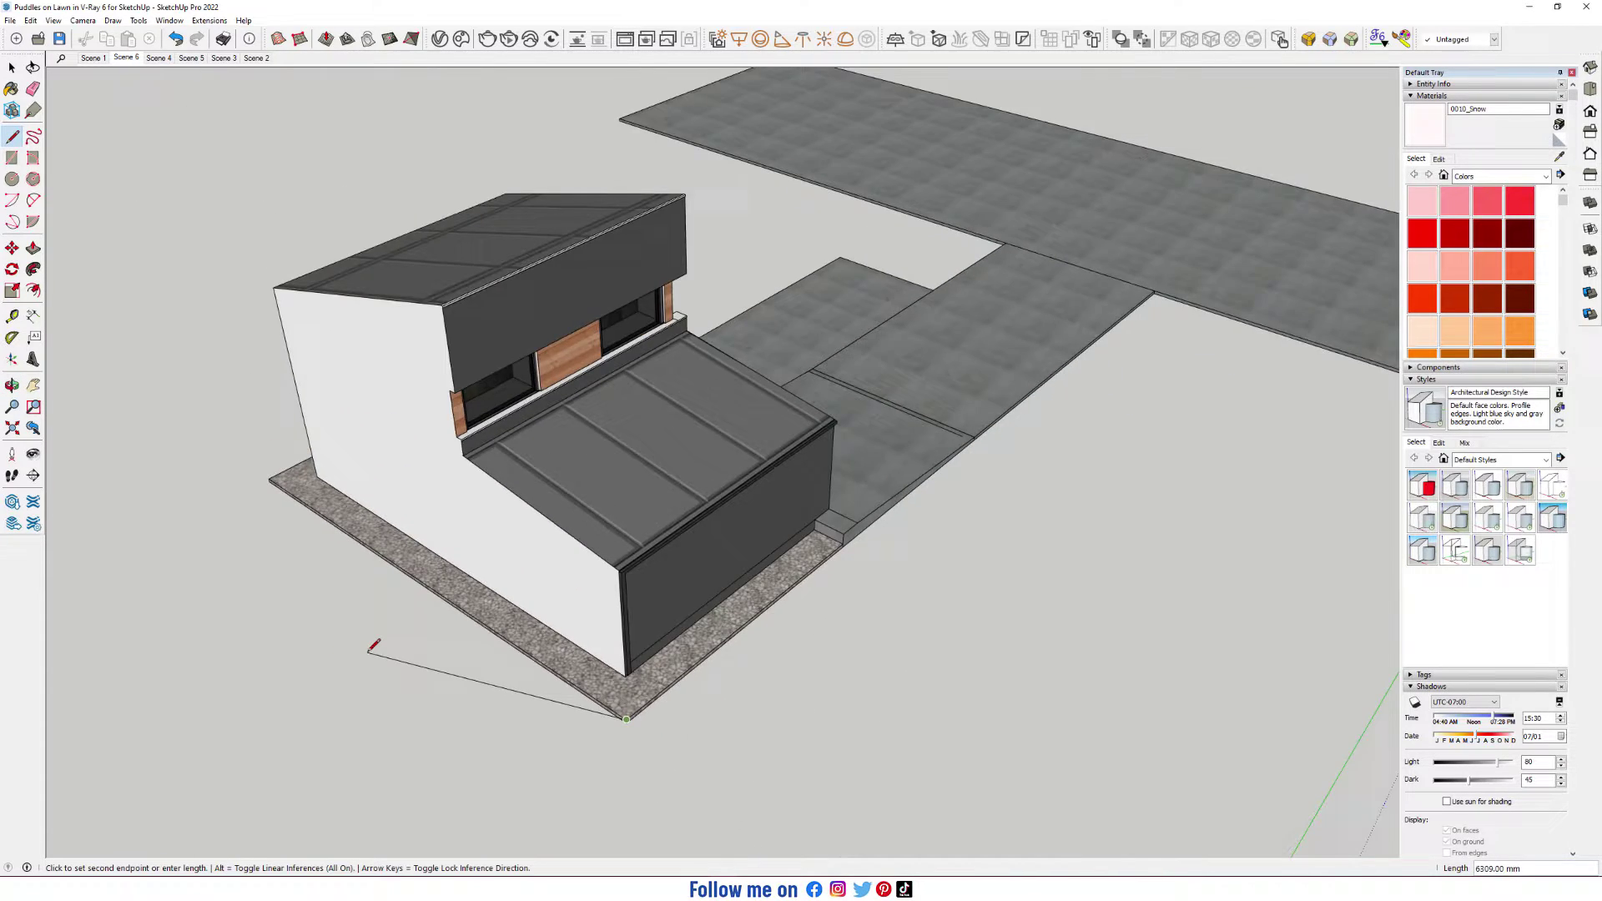
scroll(599, 636, "up", 5)
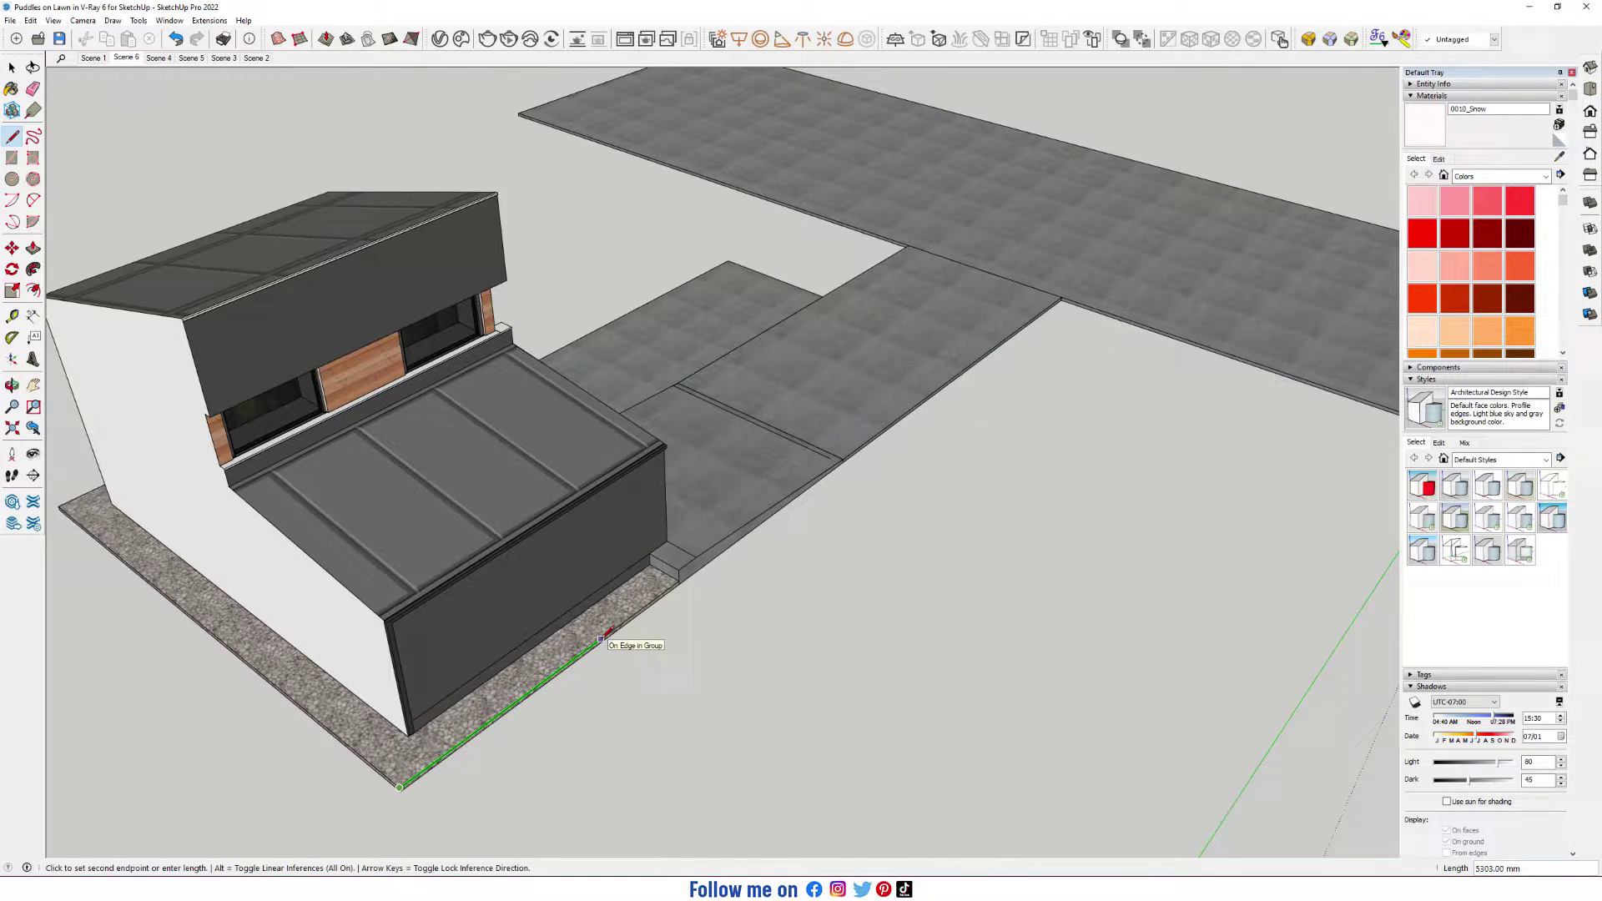
scroll(601, 640, "down", 4)
scroll(1168, 484, "up", 5)
scroll(1163, 490, "down", 5)
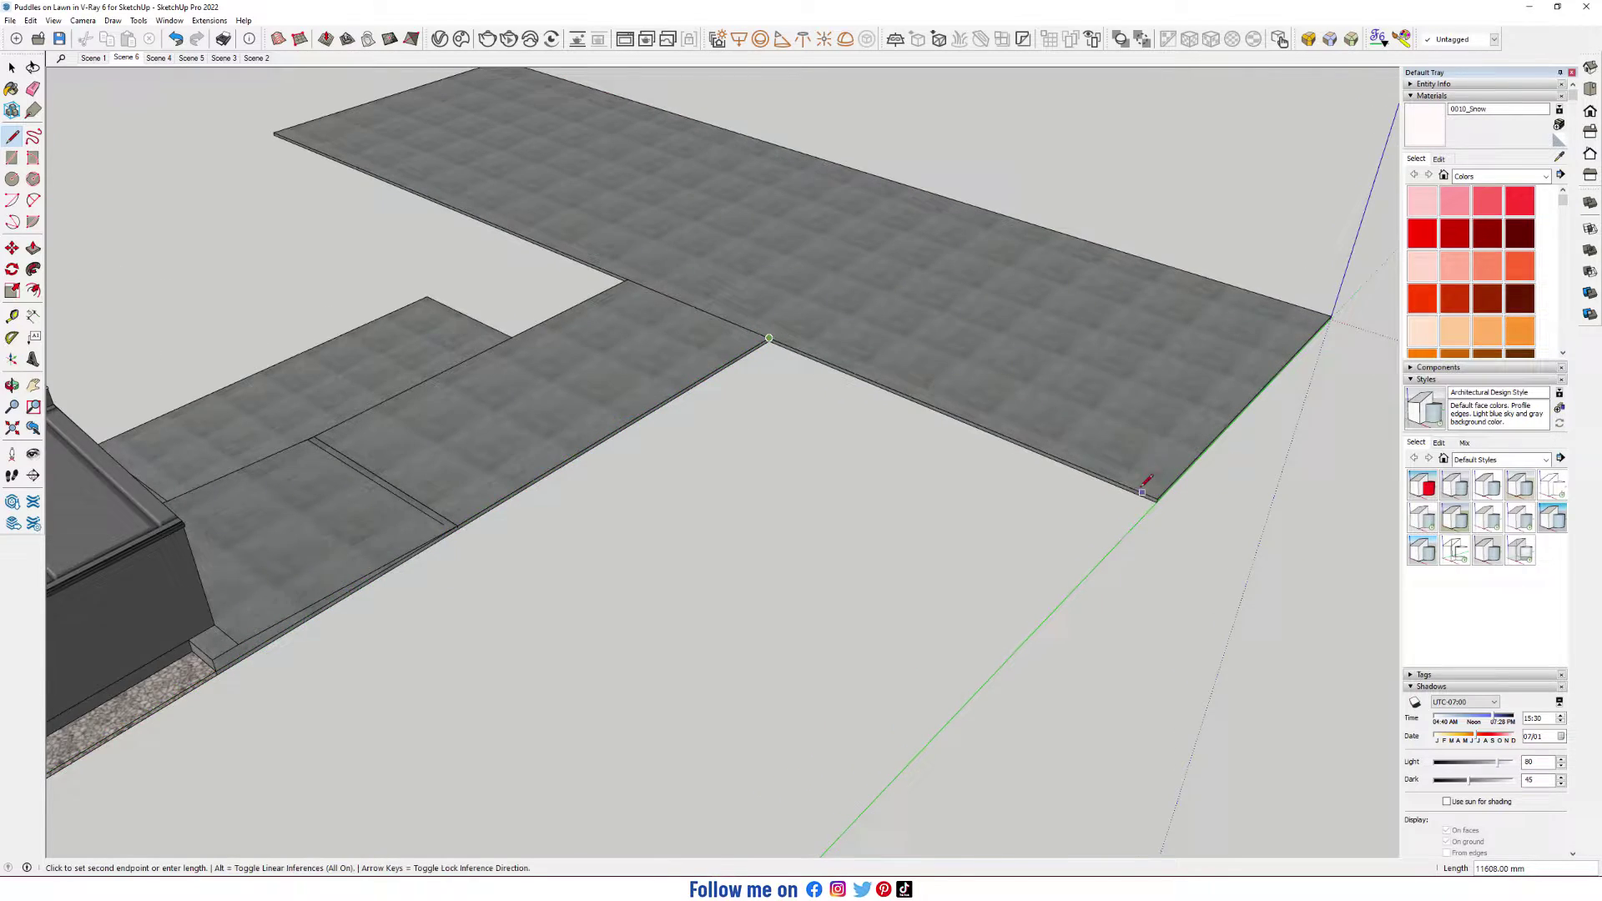
scroll(1223, 529, "up", 2)
left_click(1151, 495)
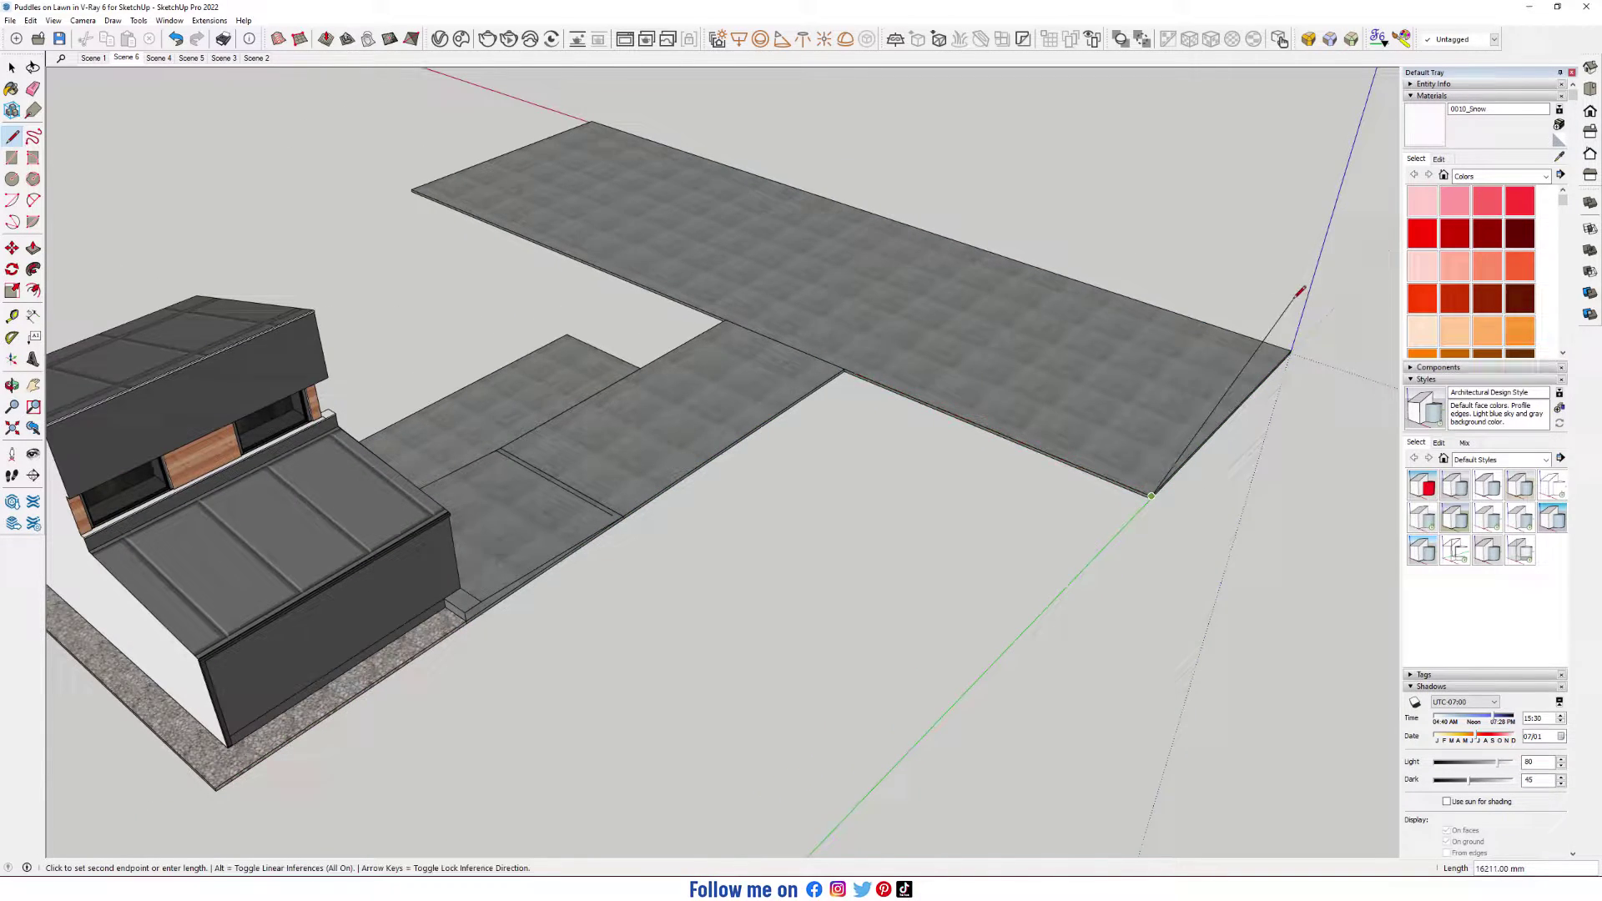
scroll(1084, 542, "down", 3)
left_click(928, 680)
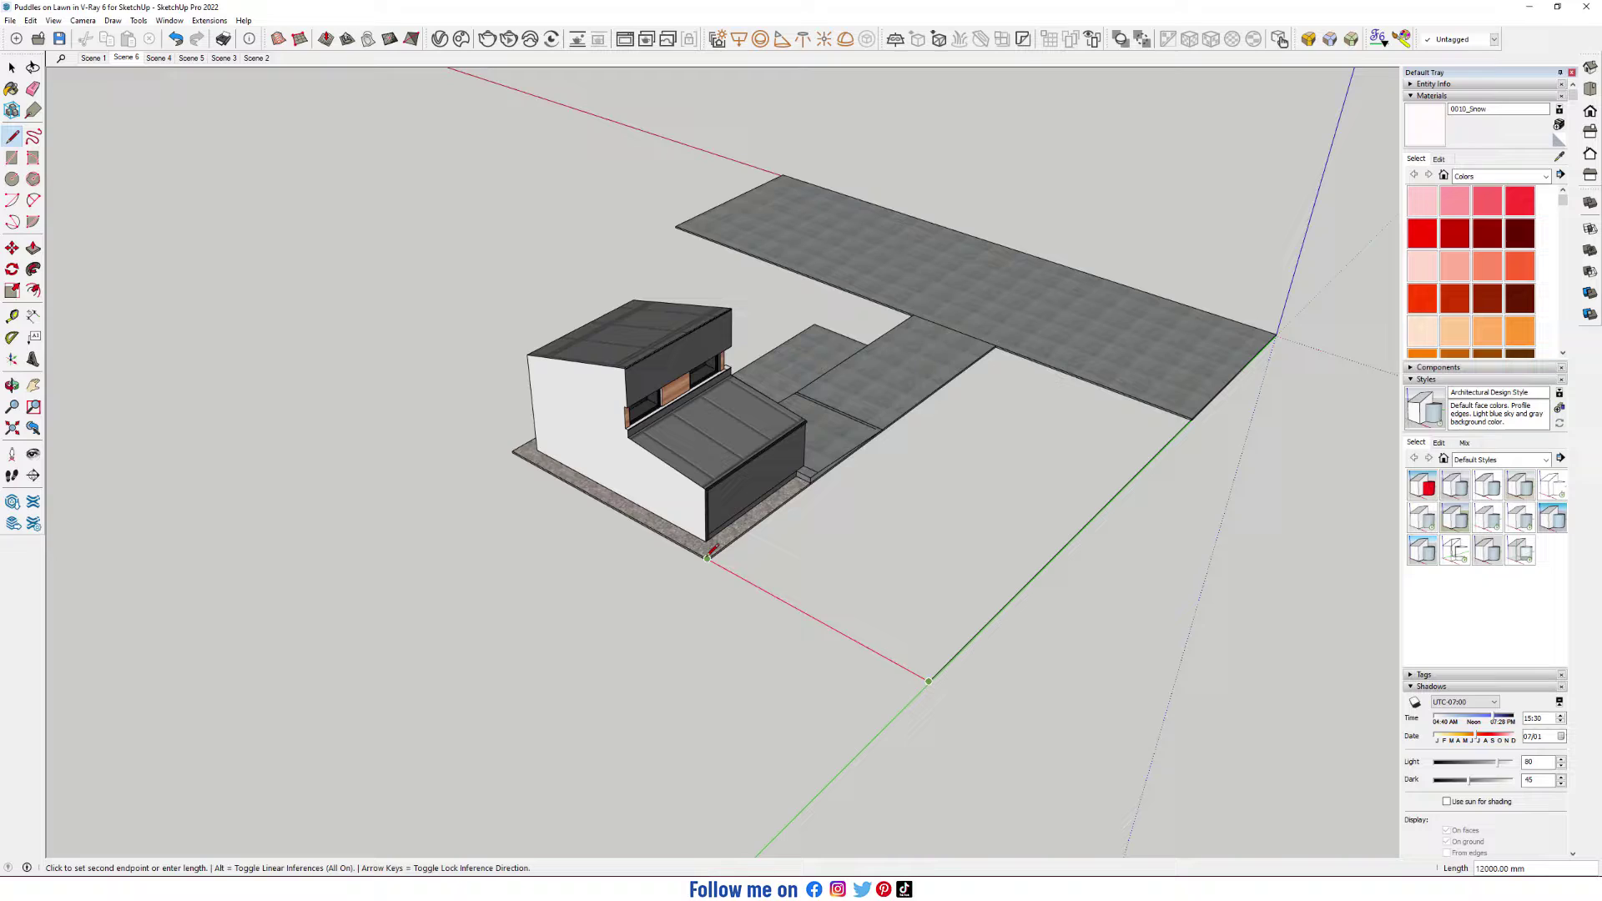
key("space")
Move the green-axis edge 12000 mm from its endpoint
key("m")
left_click(926, 681)
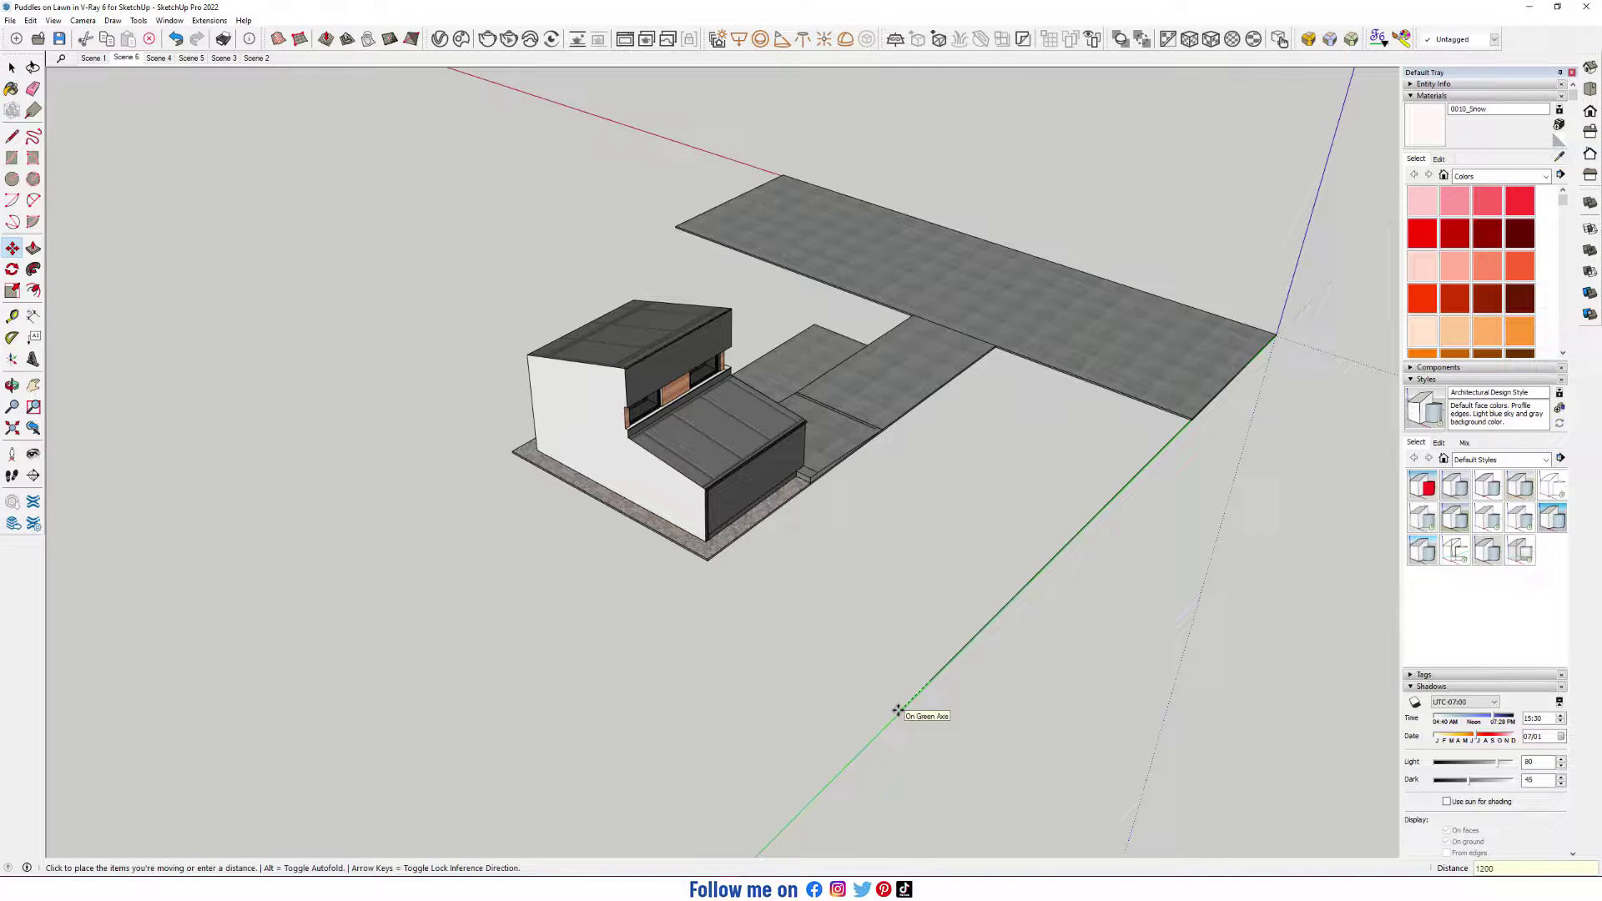
key("Return")
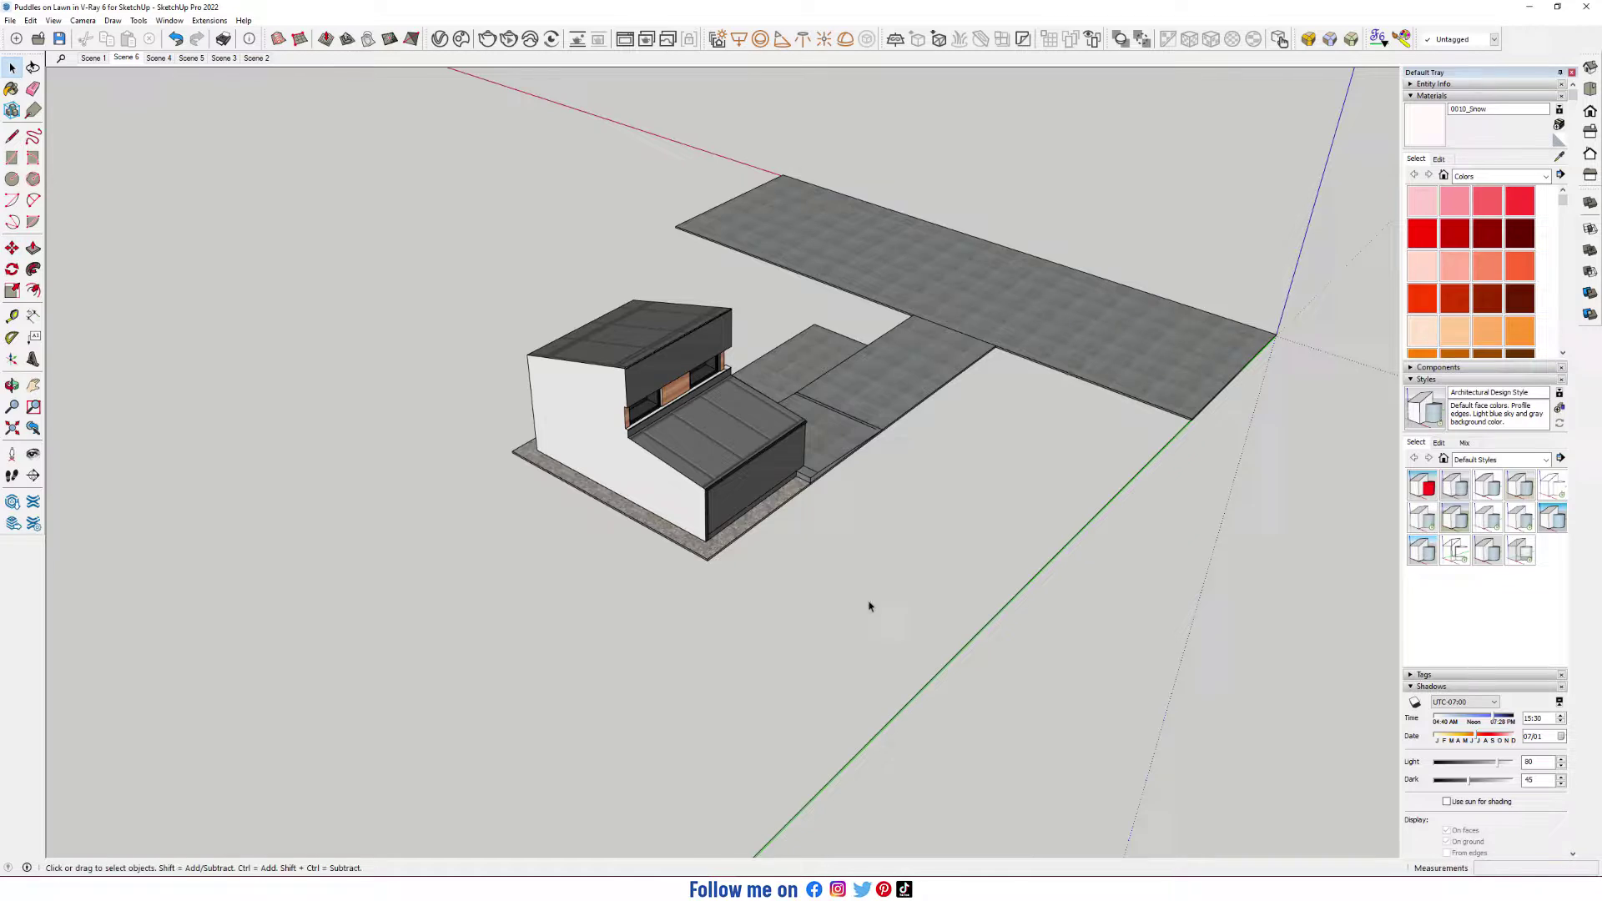
scroll(872, 584, "down", 3)
Draw the red-axis and green-axis outline edges out to the far lawn corner
key("l")
left_click(794, 705)
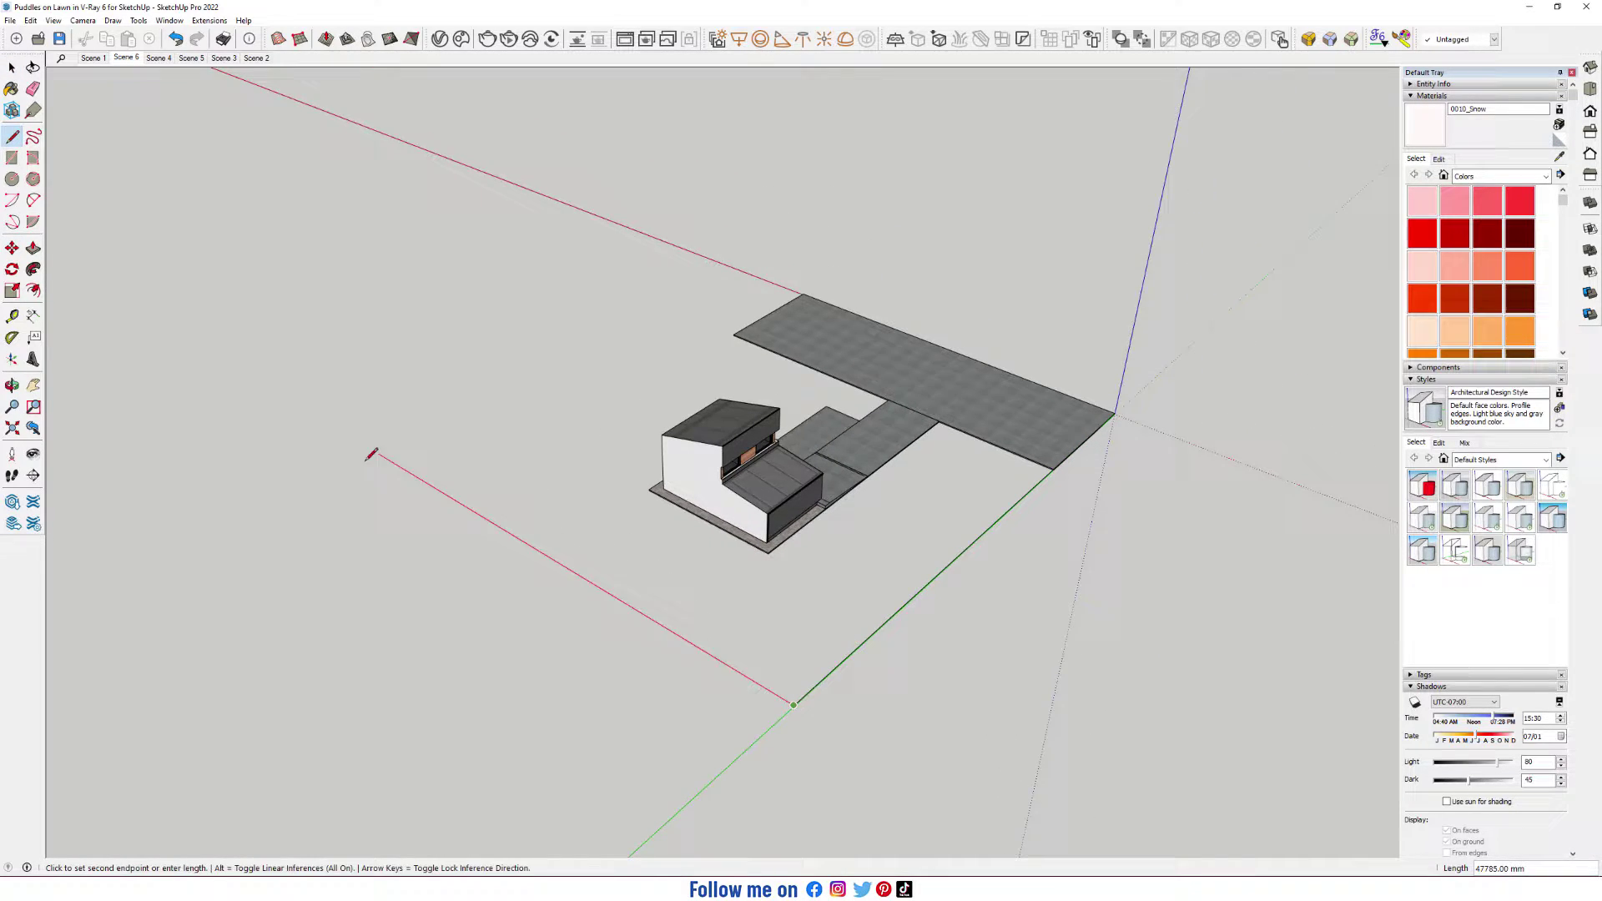
middle_click_drag(372, 450, 1044, 528)
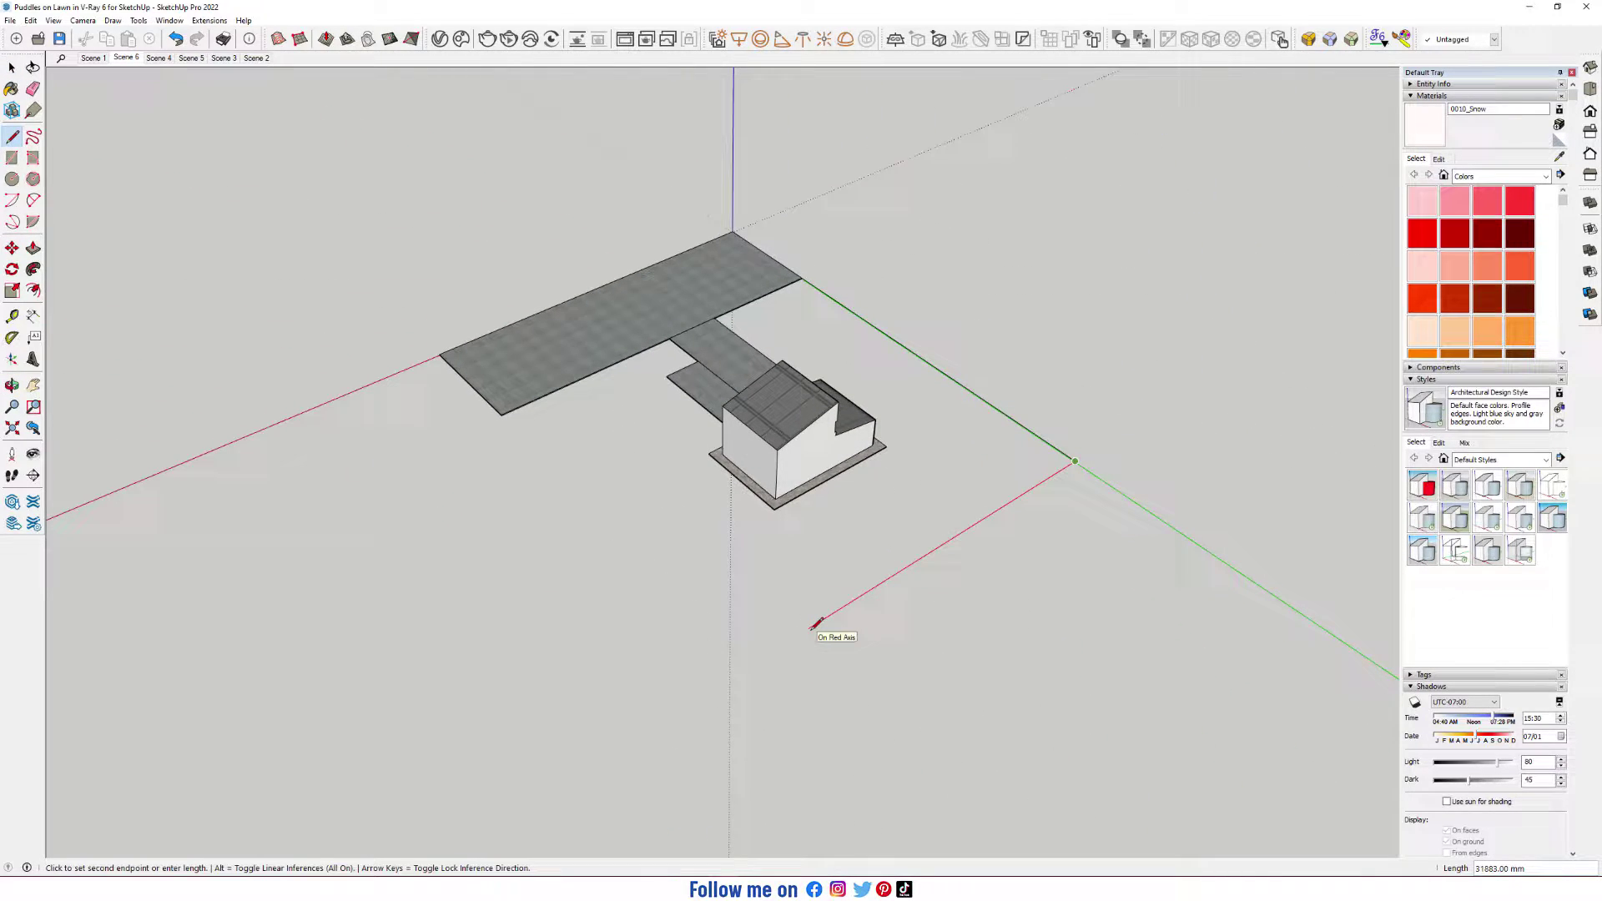
key("shift")
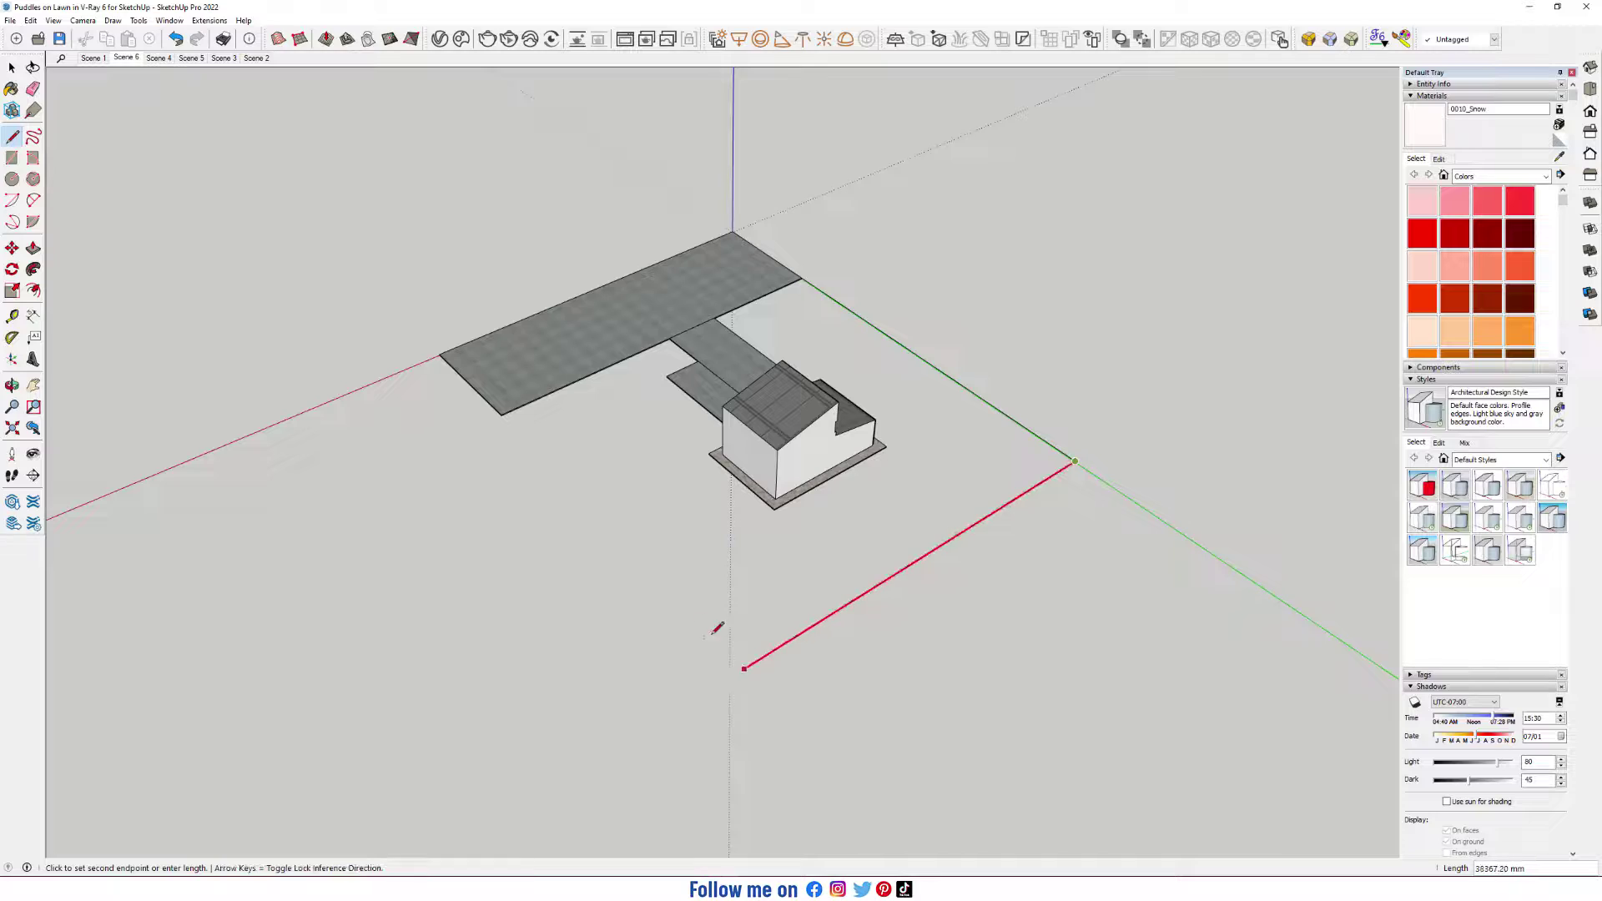
left_click(501, 413)
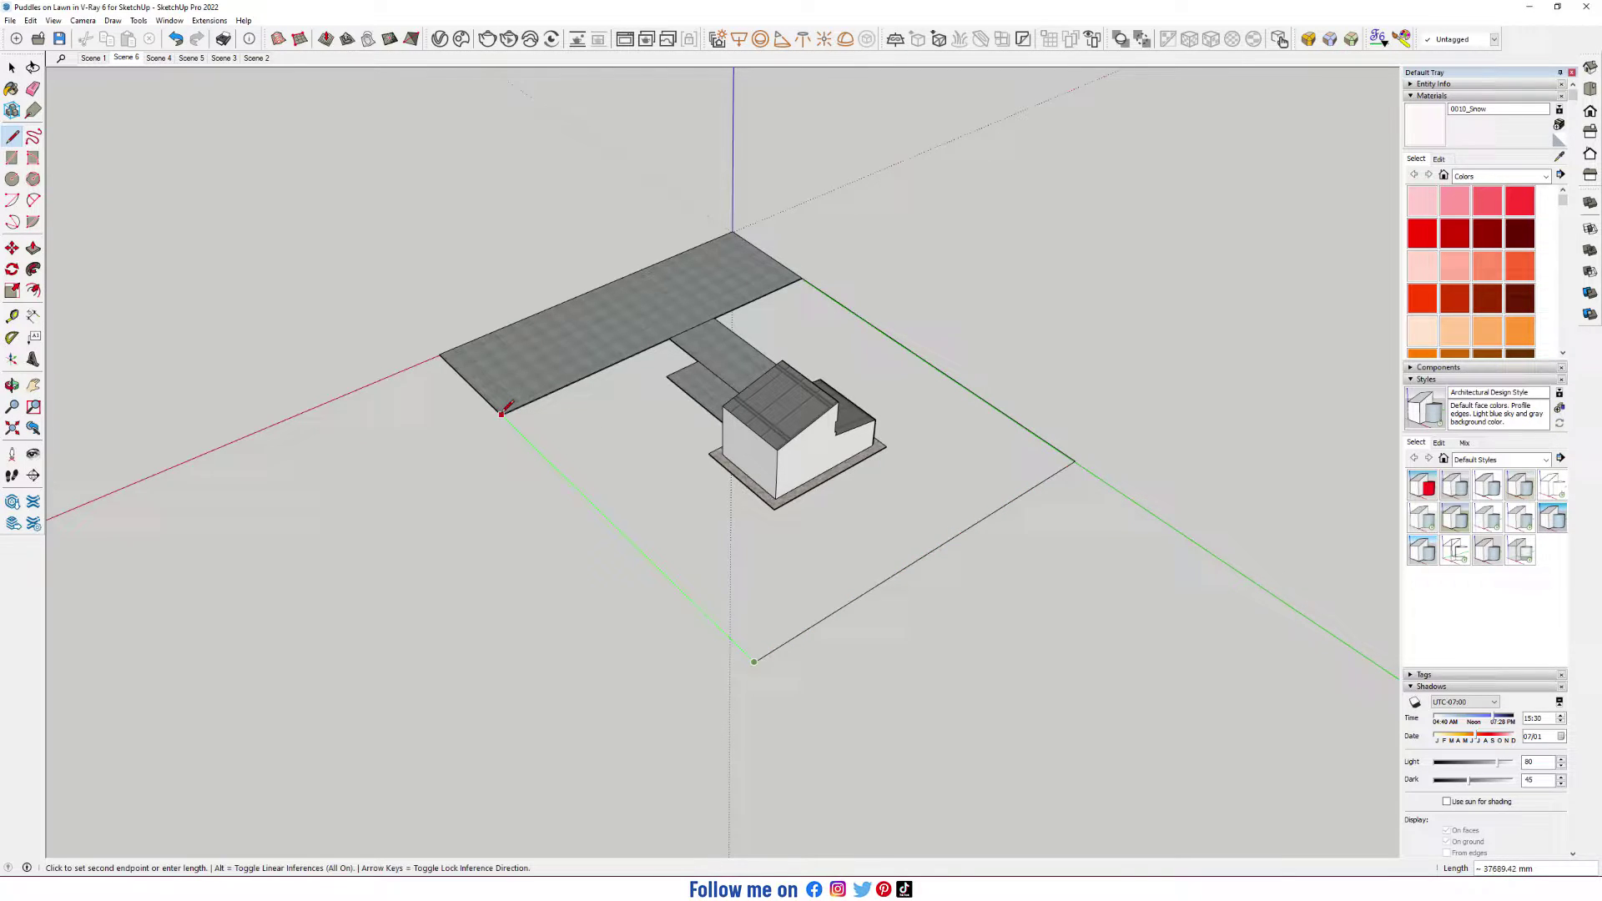
middle_click_drag(501, 413, 833, 450)
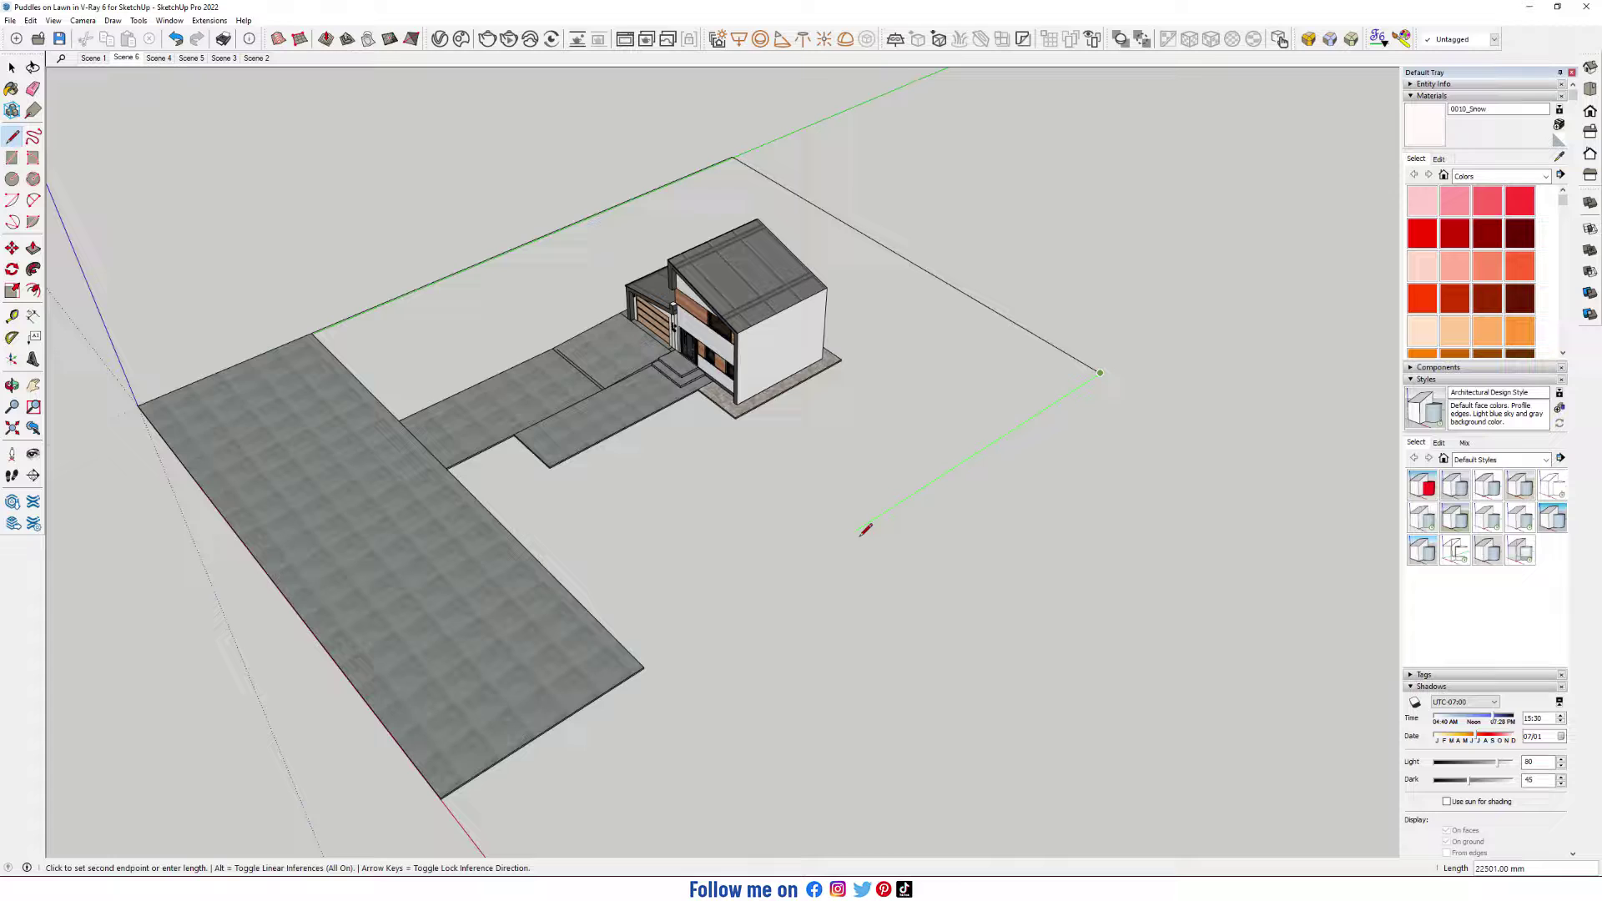
key("shift")
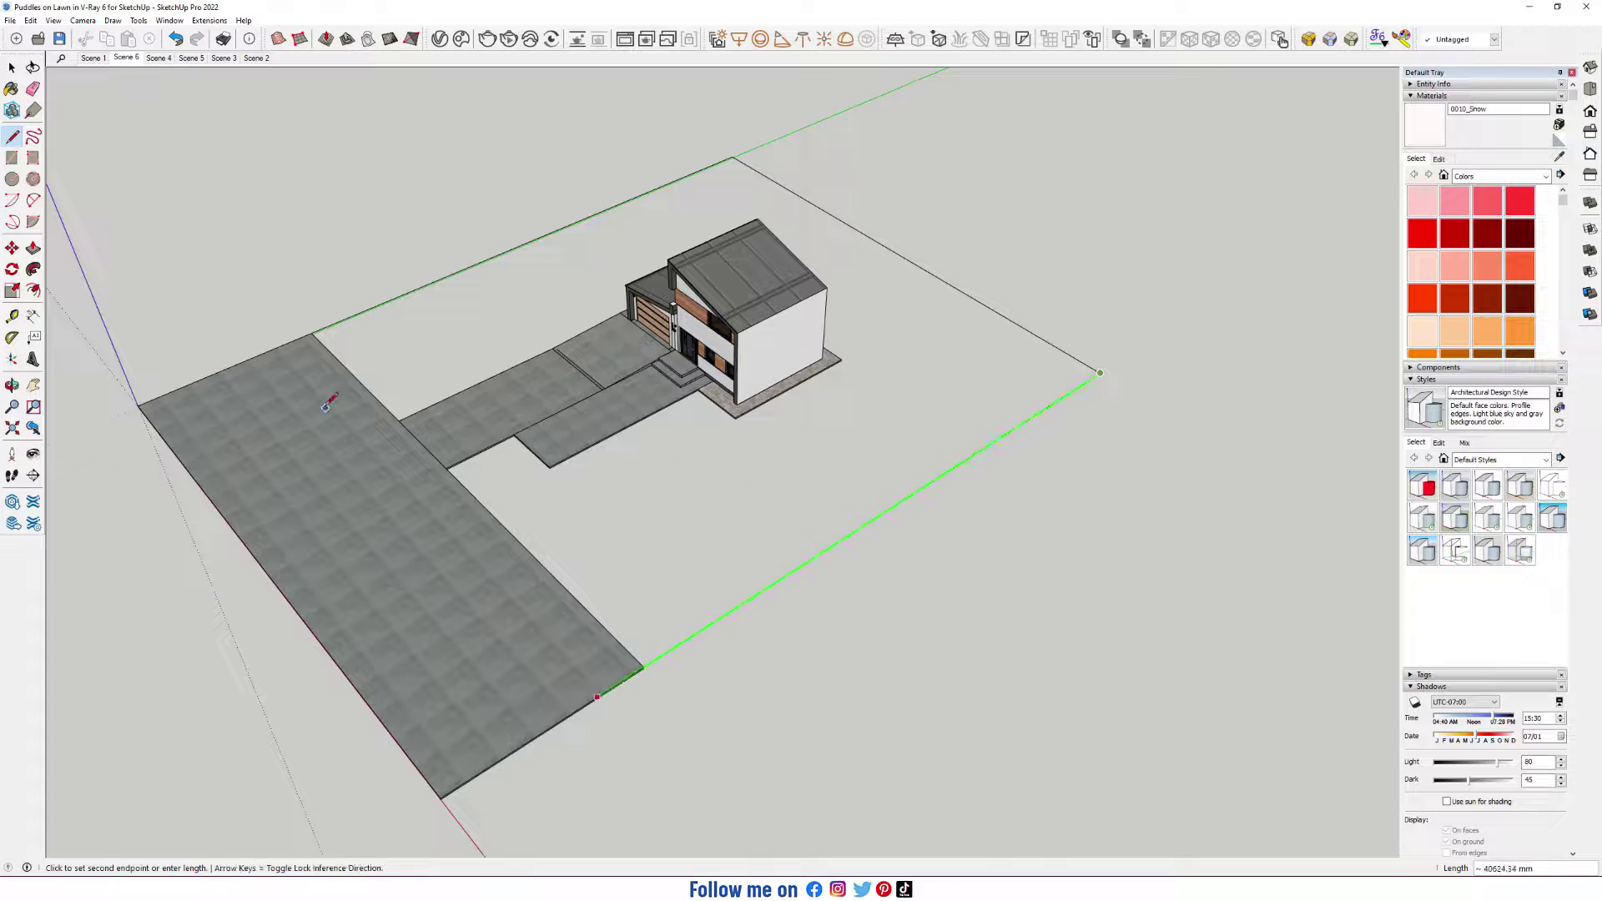
left_click(324, 329)
Close the lawn outline along the walkway edge at the walkway notch corner
middle_click_drag(859, 417, 433, 620)
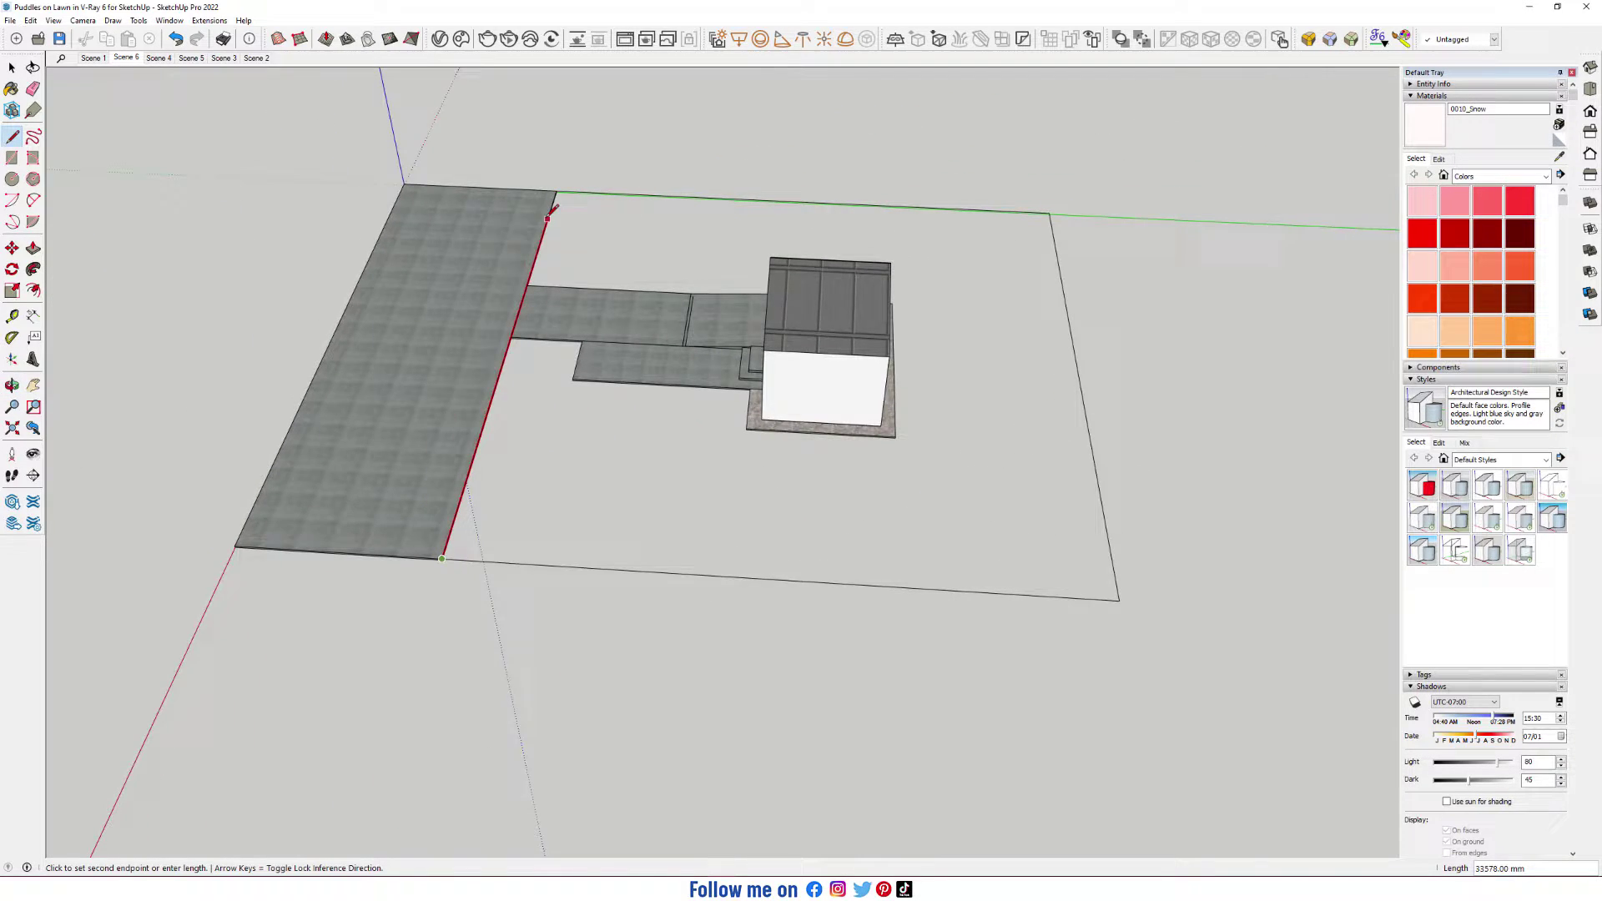
scroll(590, 400, "up", 10)
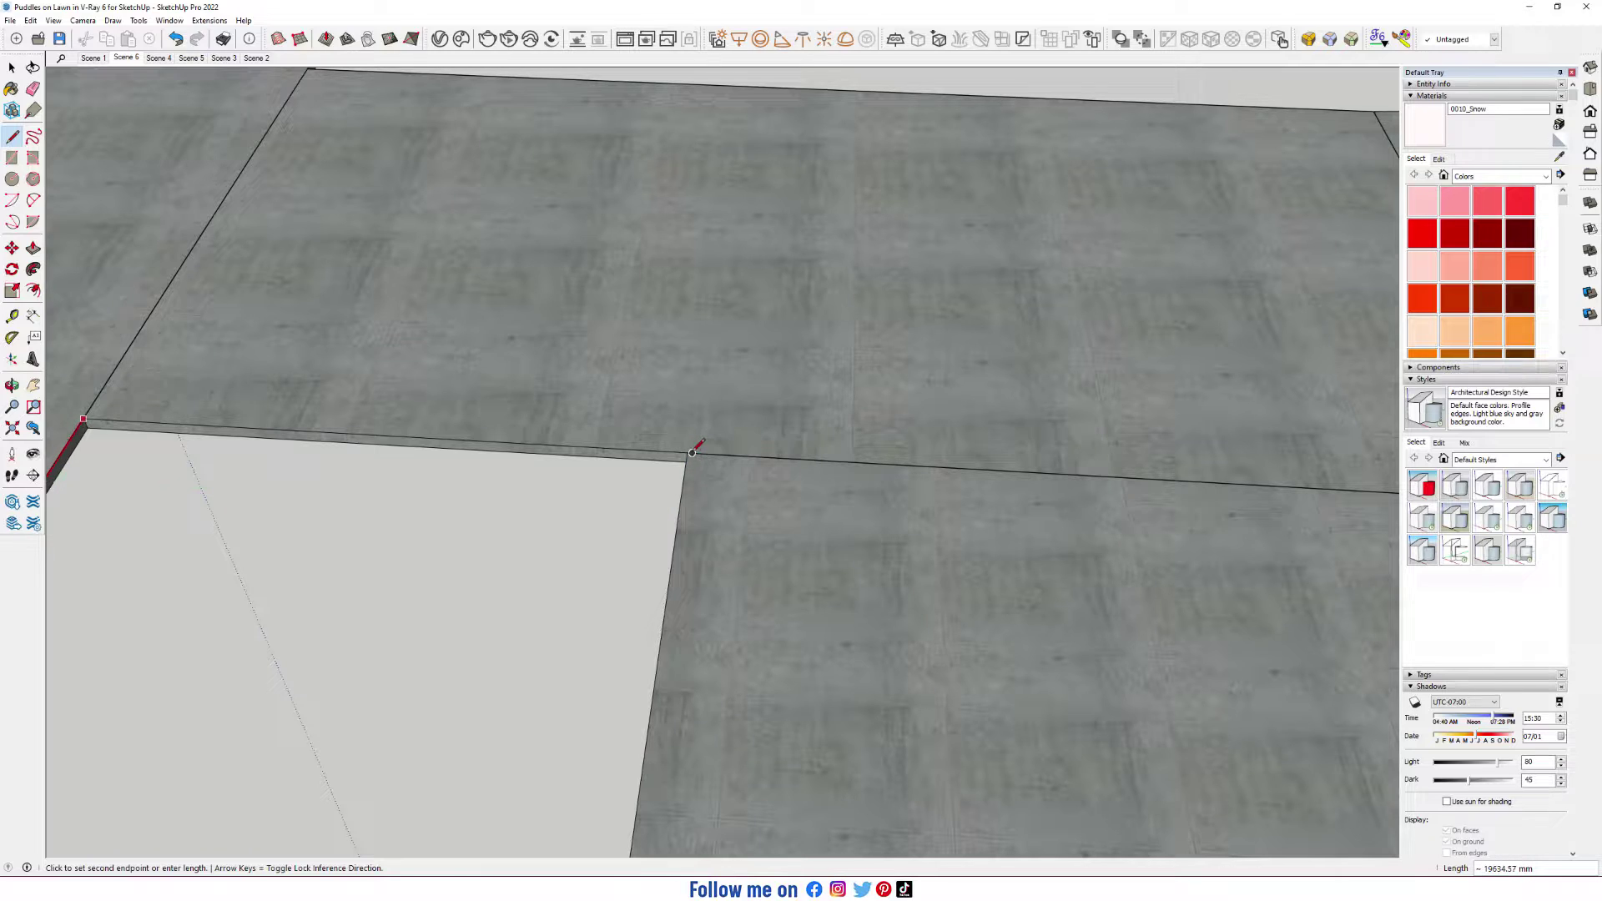
scroll(693, 451, "down", 2)
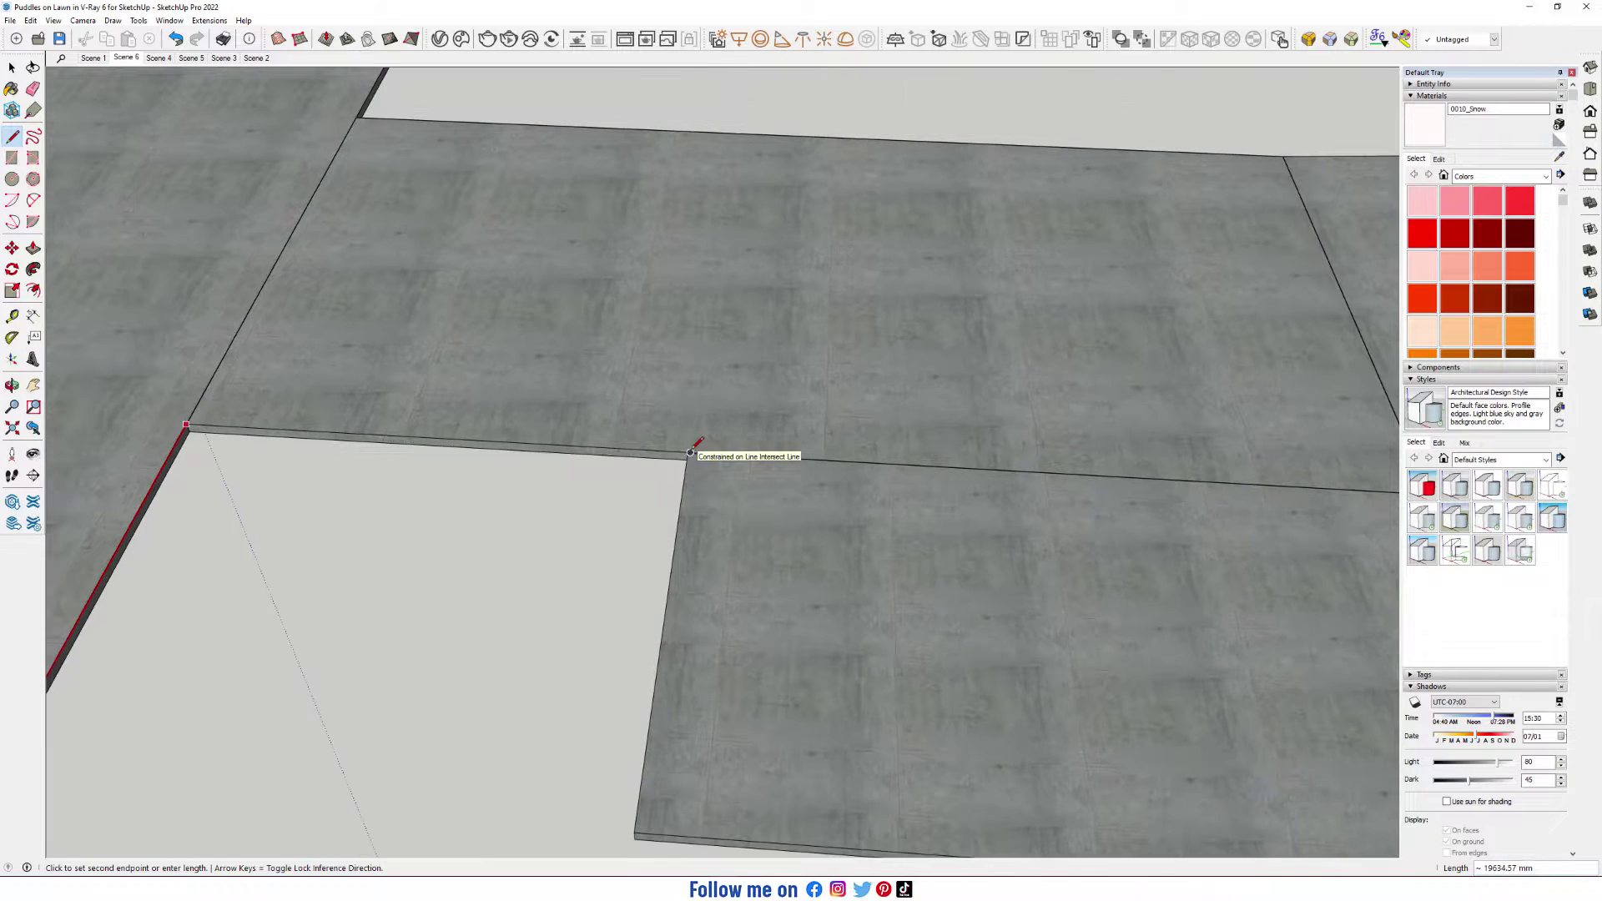
left_click(595, 448)
scroll(601, 440, "down", 8)
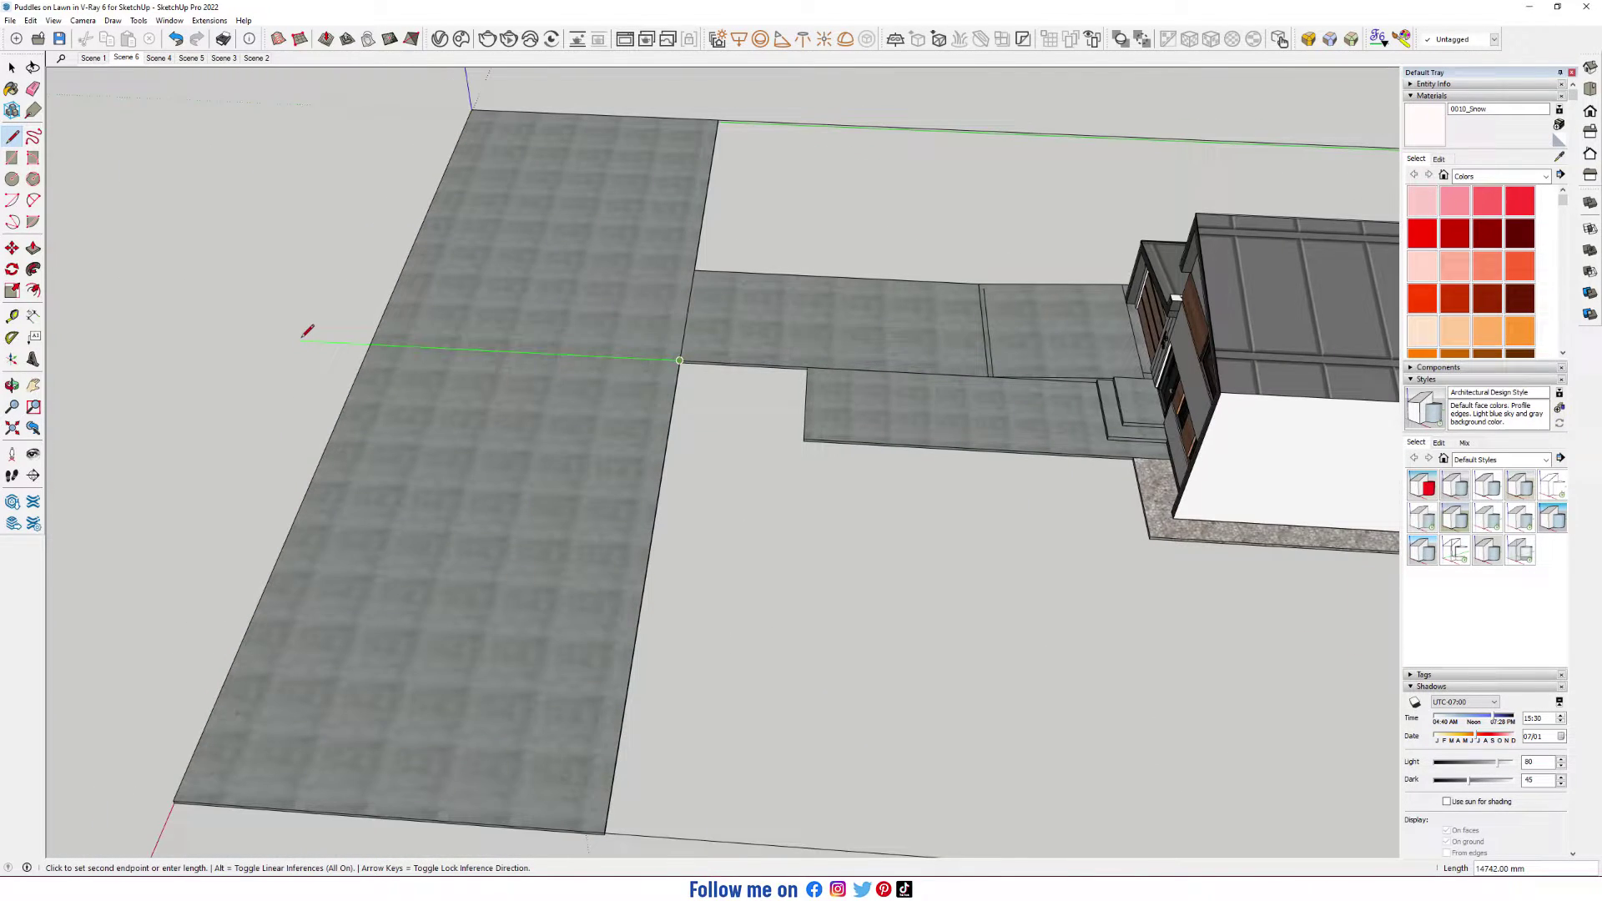
scroll(858, 372, "up", 4)
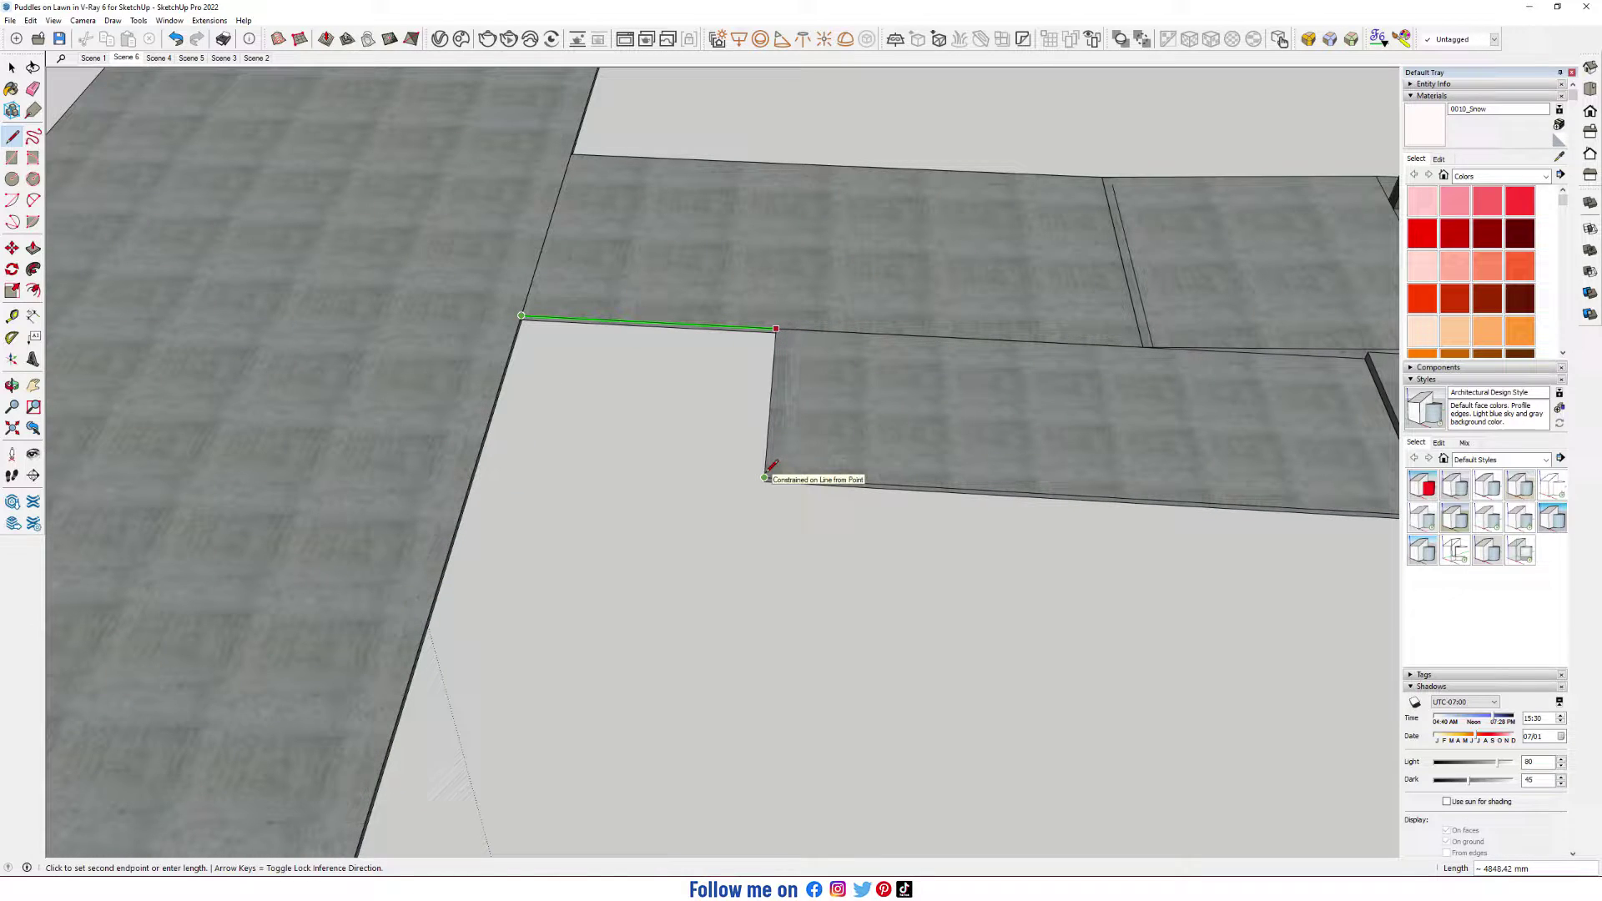
left_click(765, 477)
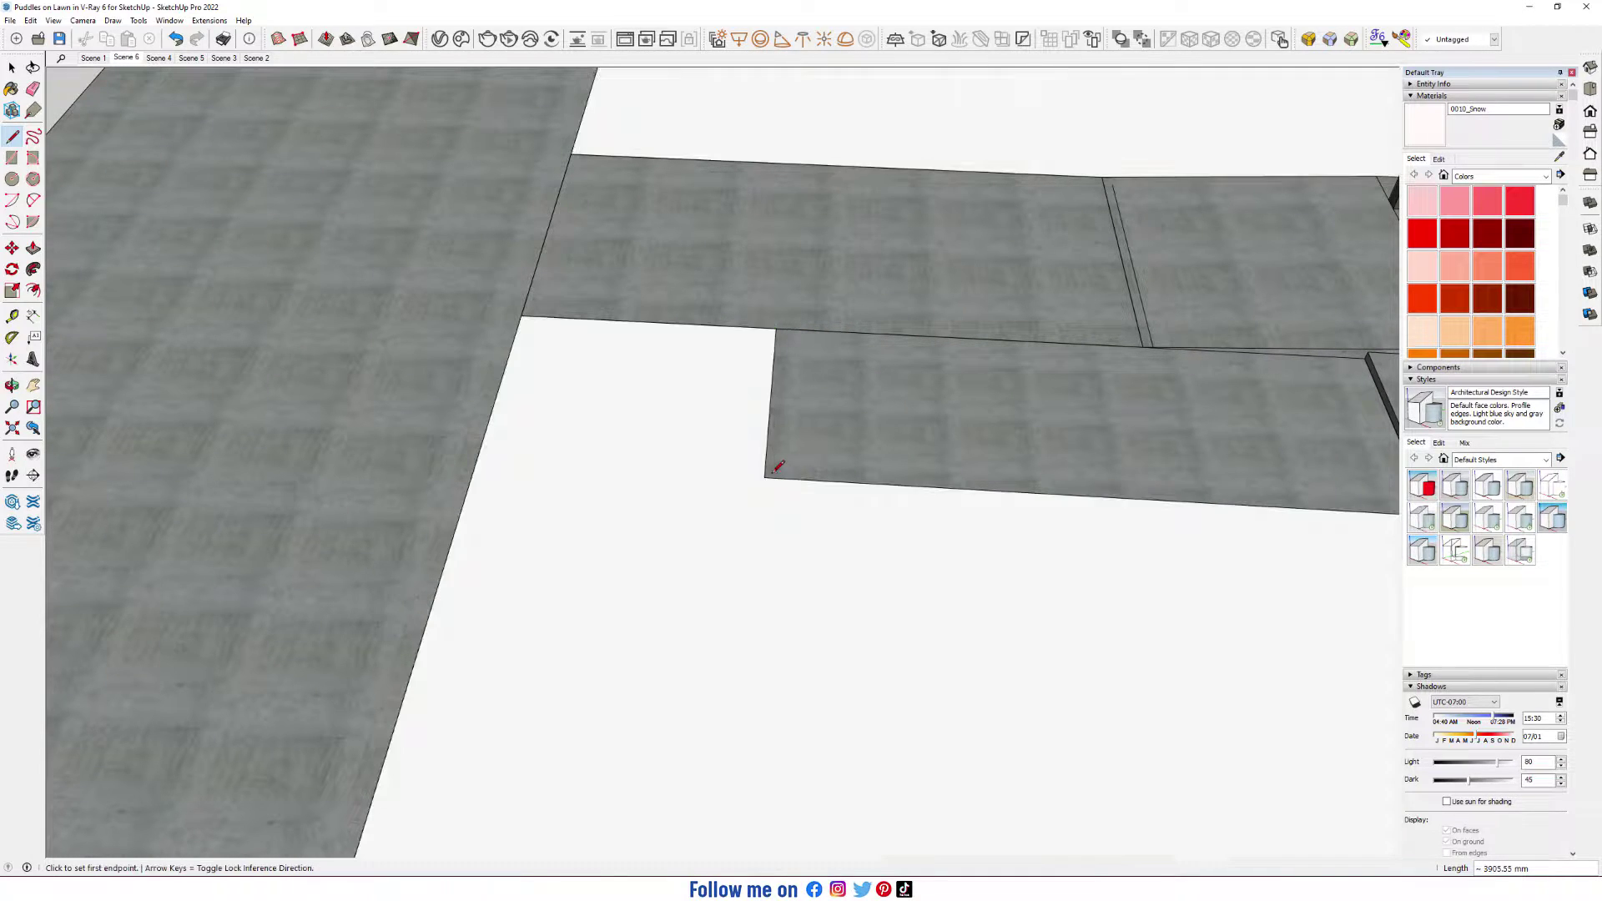
scroll(776, 466, "down", 6)
Turn the traced lawn face into a group
key("space")
middle_click_drag(748, 397, 1271, 319)
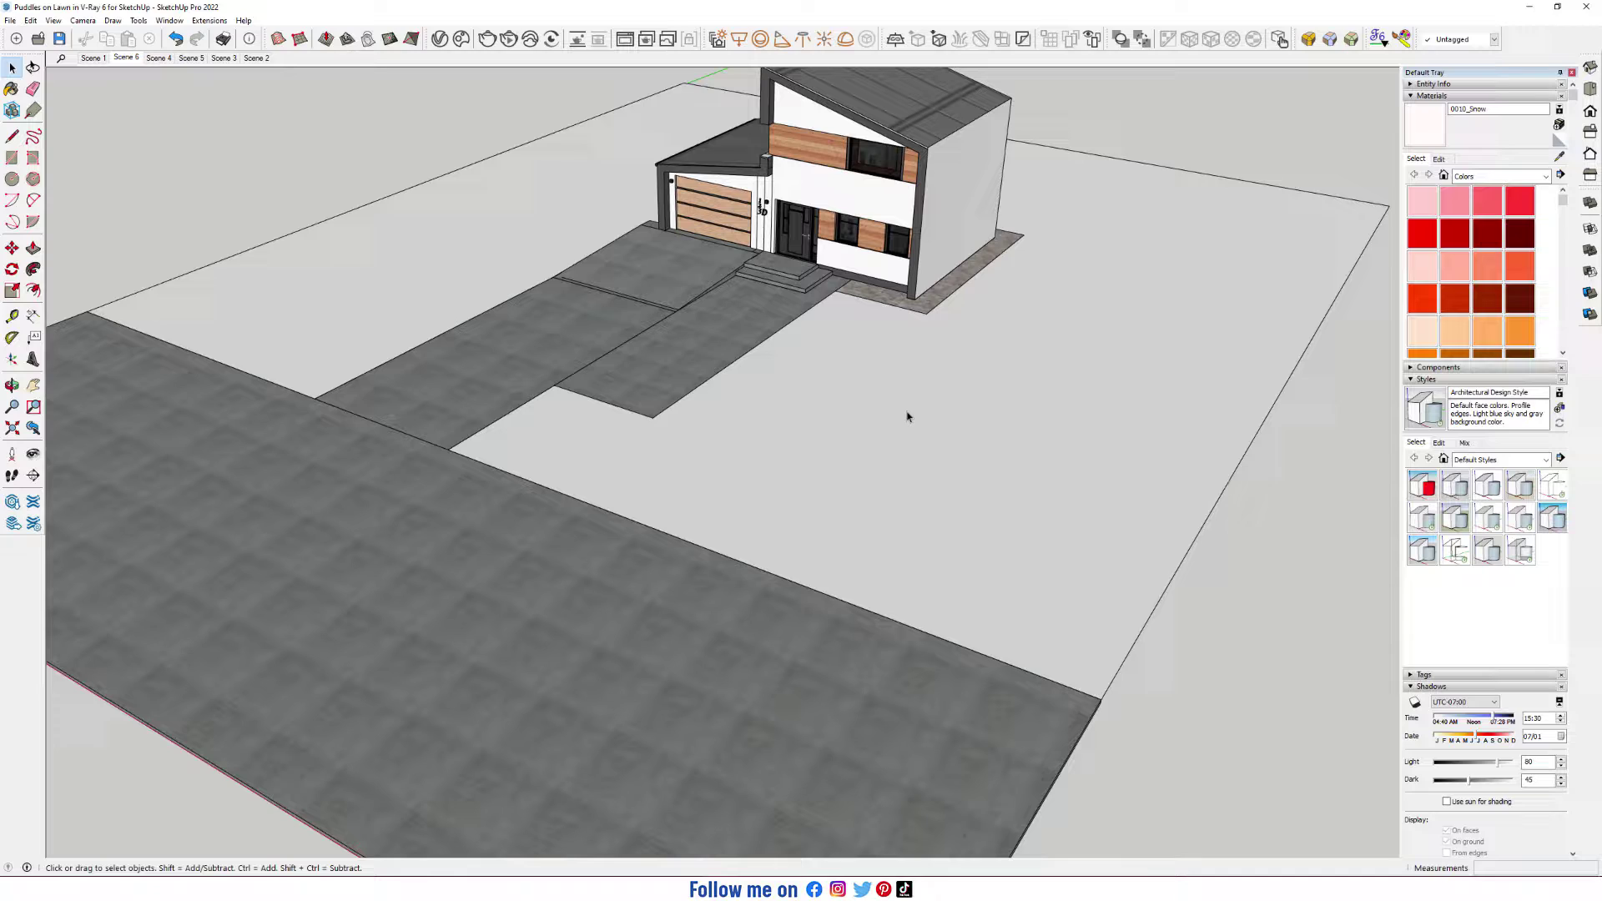
left_click(907, 417)
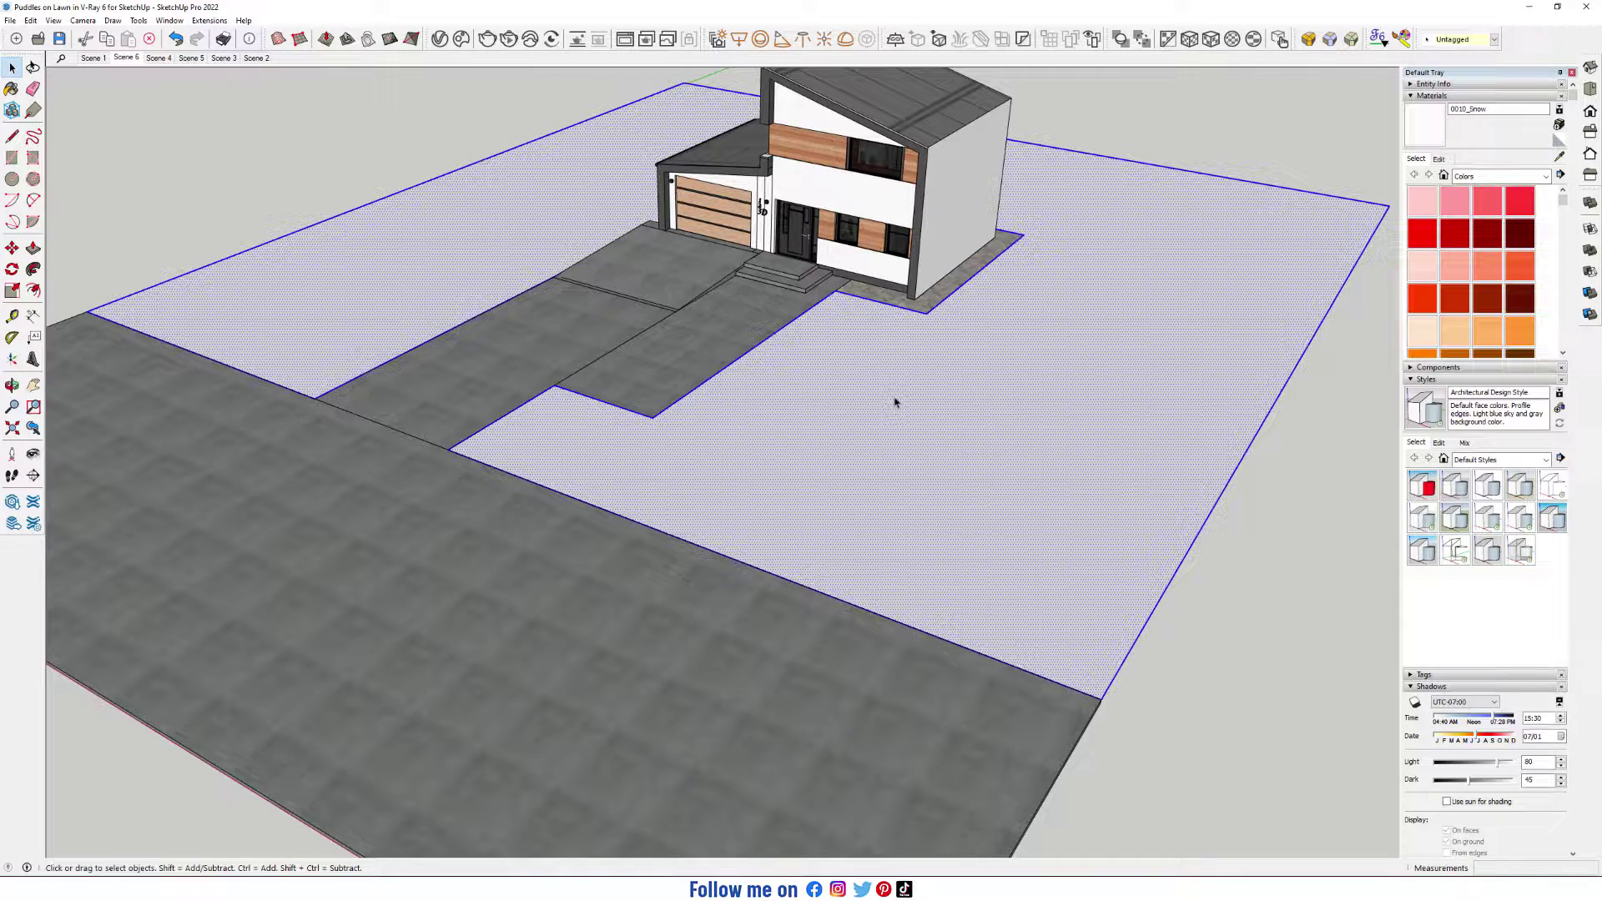
right_click(895, 402)
left_click(926, 505)
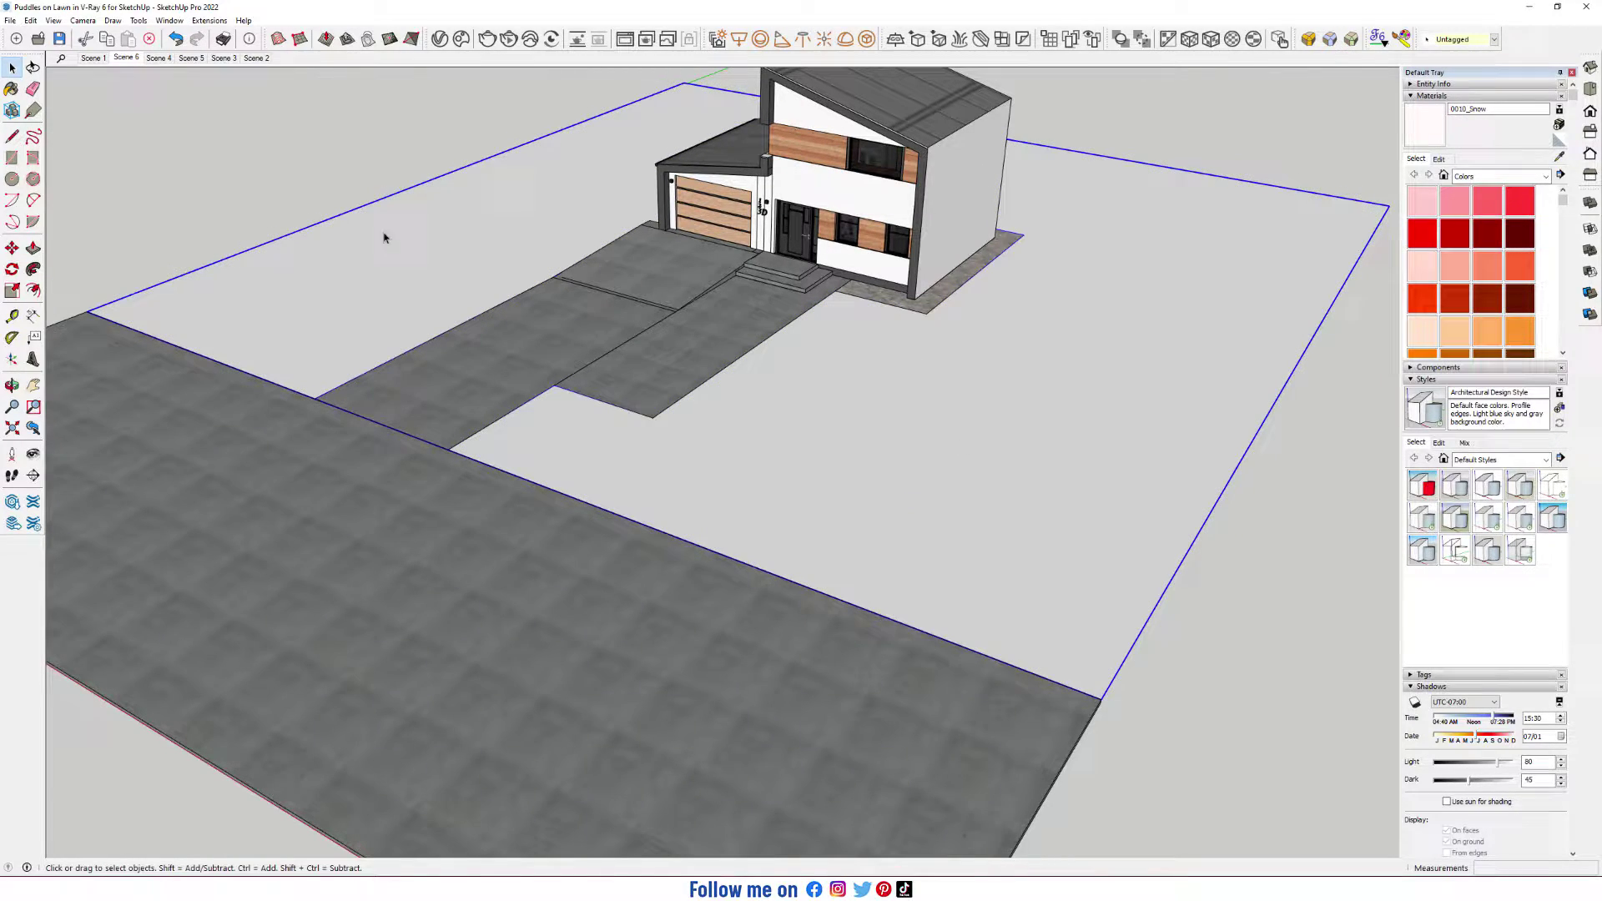
From the Scene 6 house-front view, raise the lawn group 40 mm
left_click(125, 58)
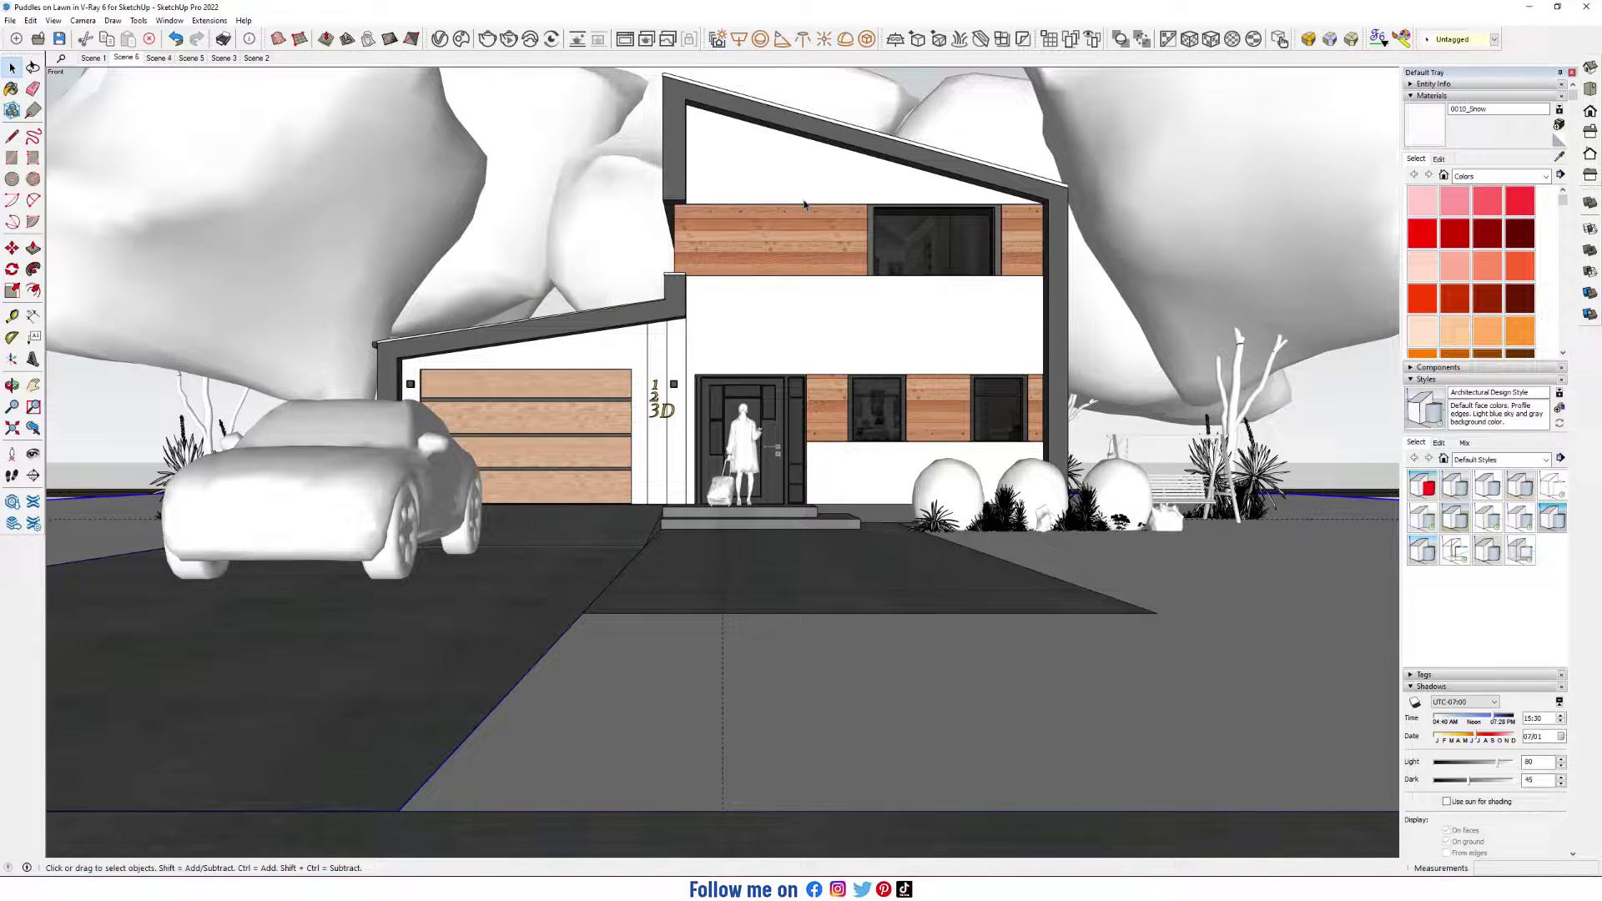
key("m")
left_click(791, 302)
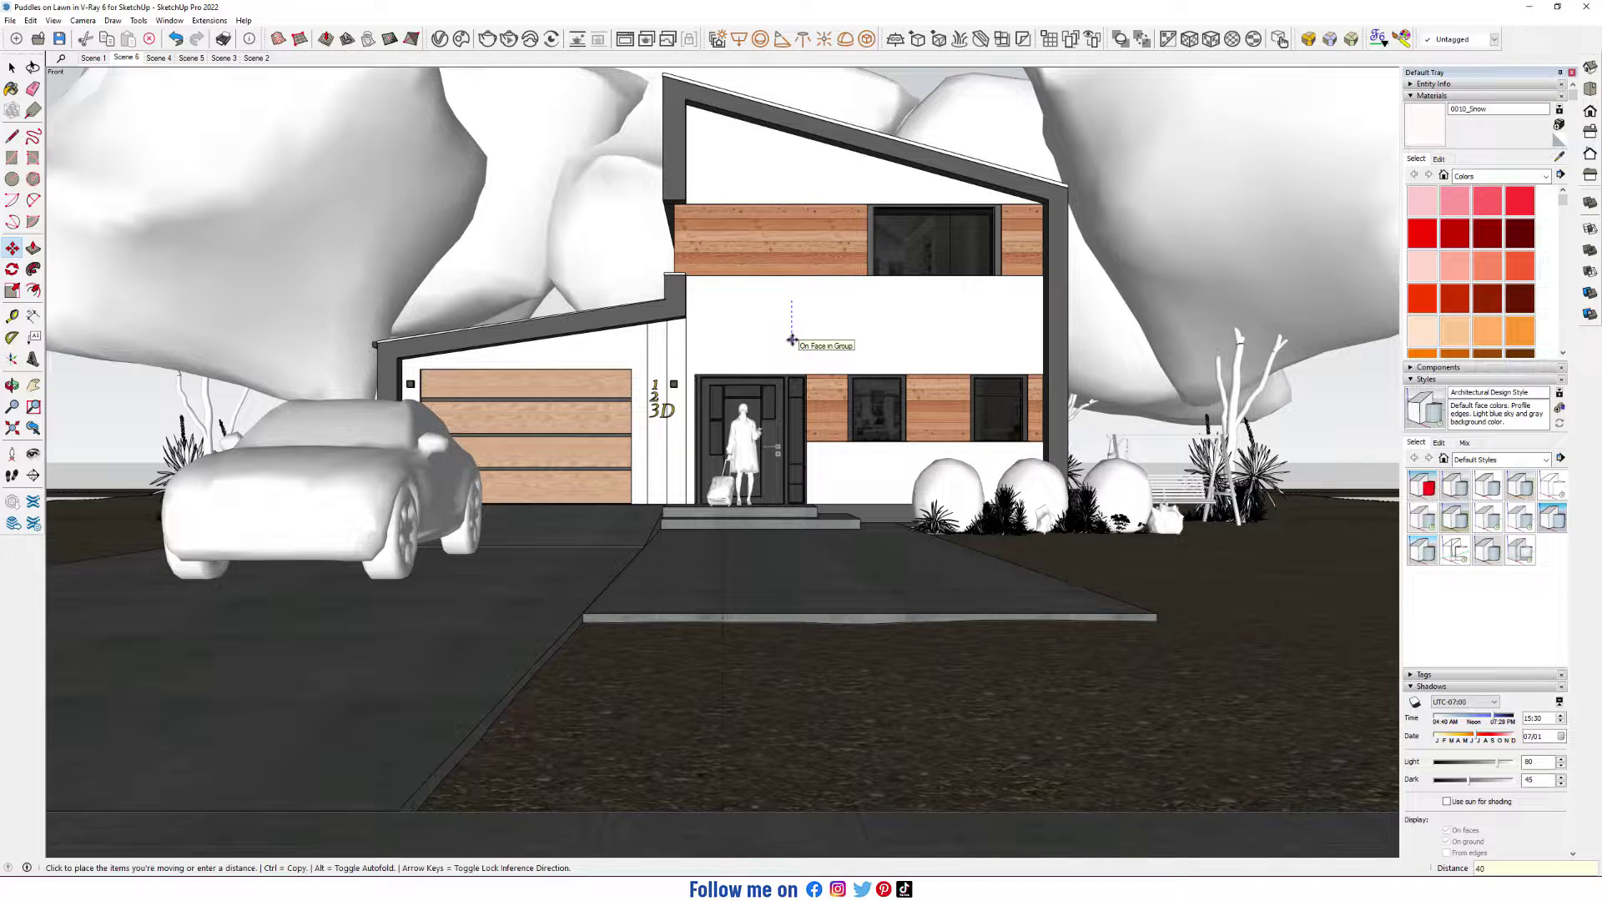
type("40")
key("Return")
key("space")
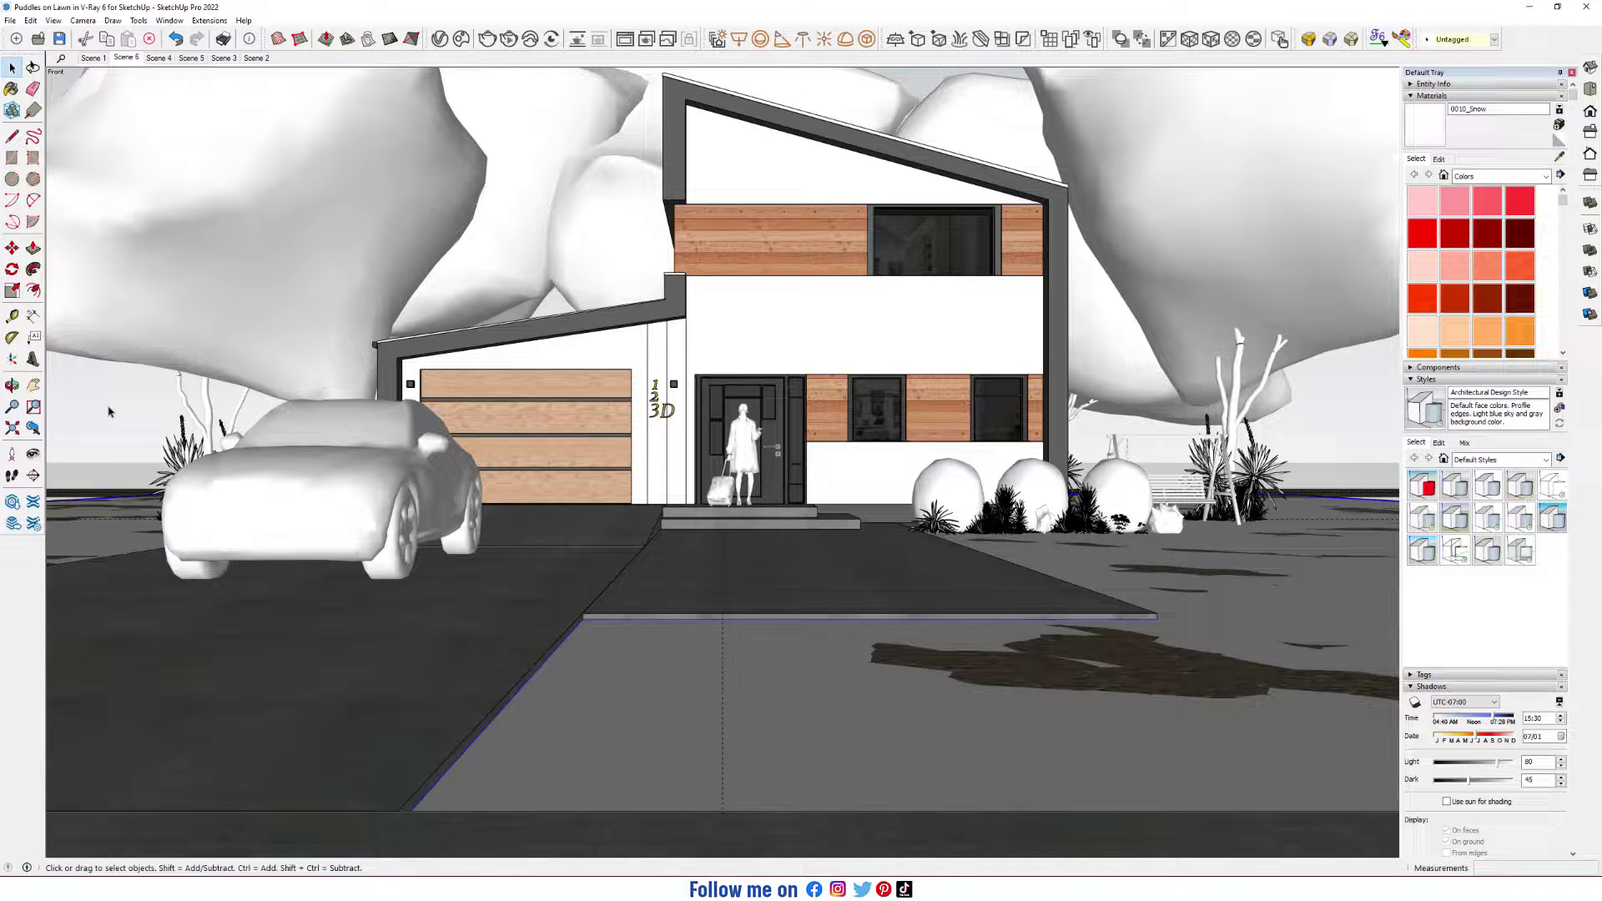
middle_click_drag(1039, 634, 1078, 578)
scroll(947, 443, "down", 3)
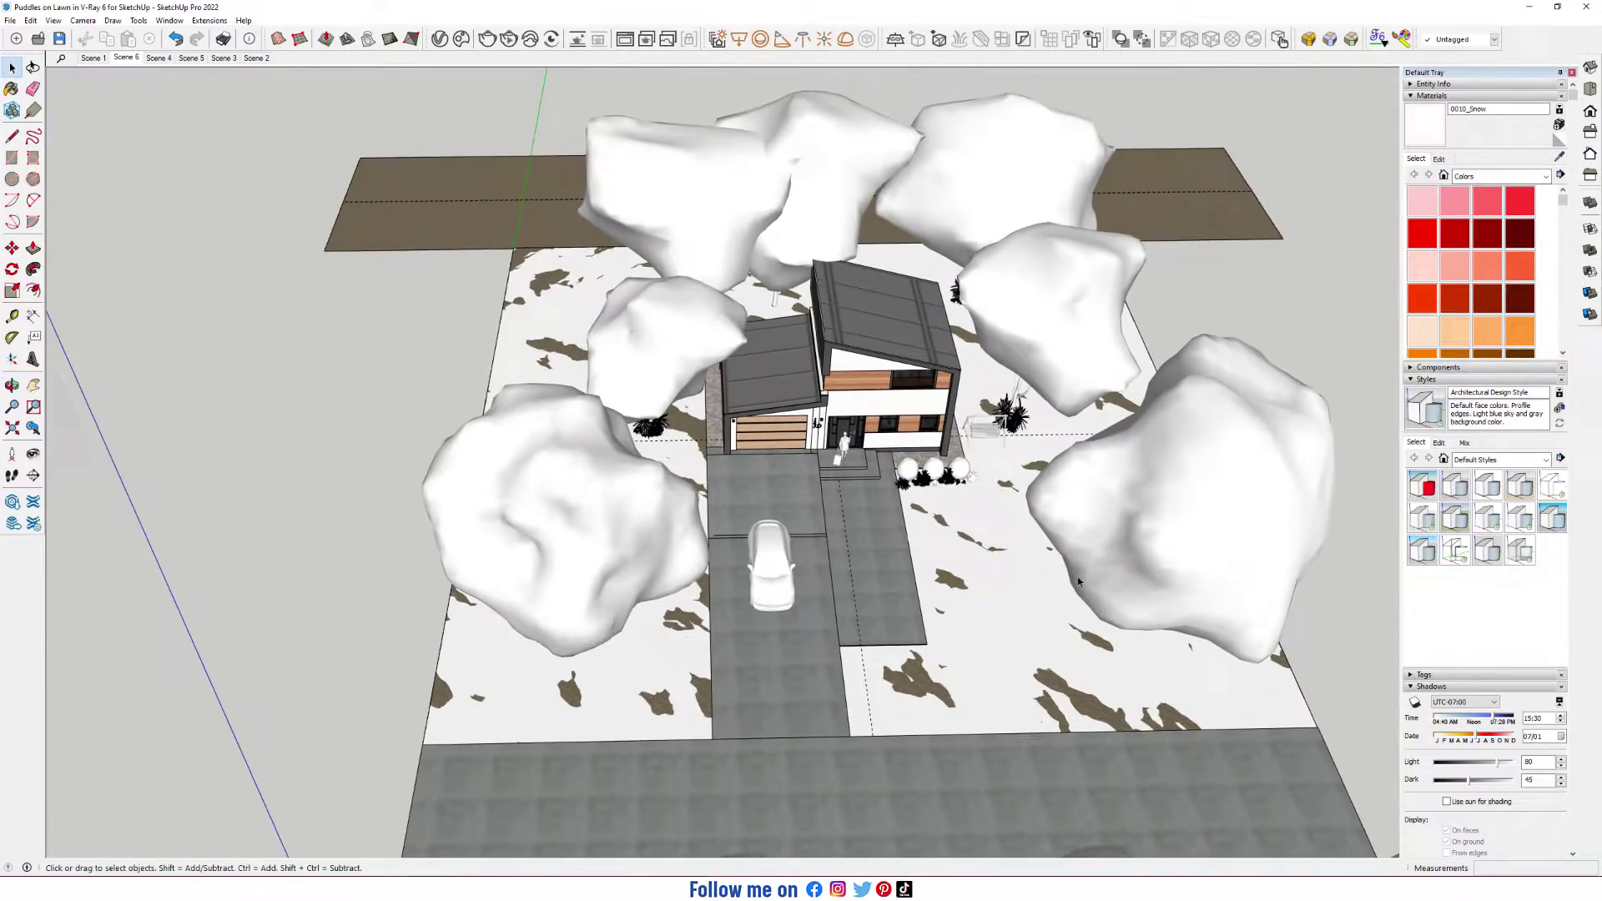
scroll(968, 700, "up", 5)
scroll(968, 699, "up", 2)
middle_click_drag(859, 697, 848, 594)
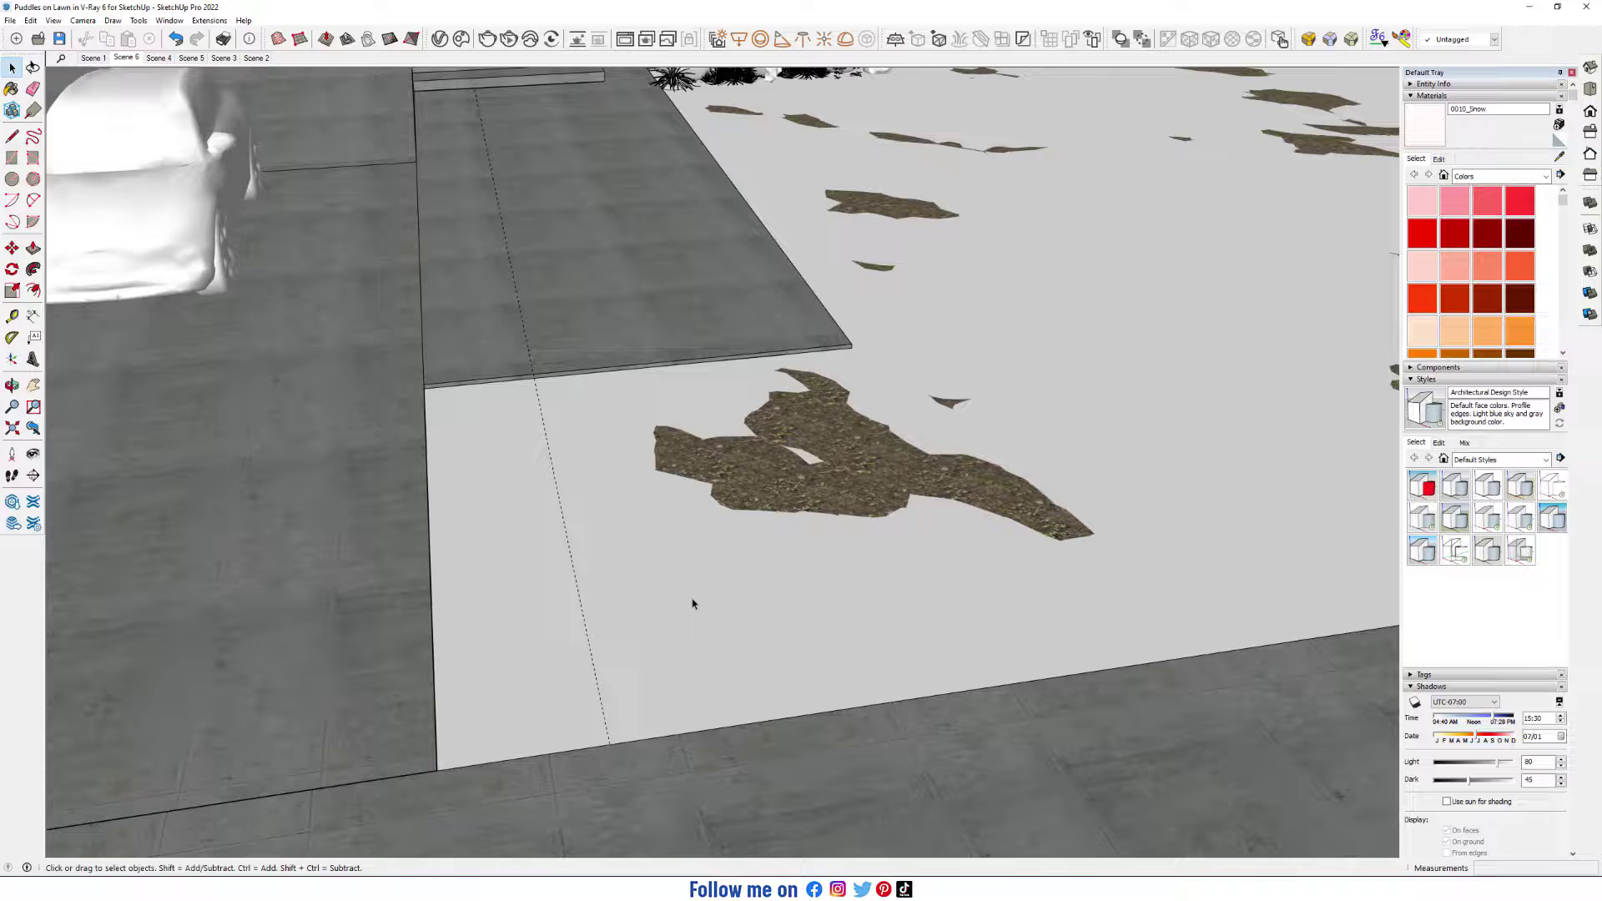
middle_click_drag(692, 602, 987, 580)
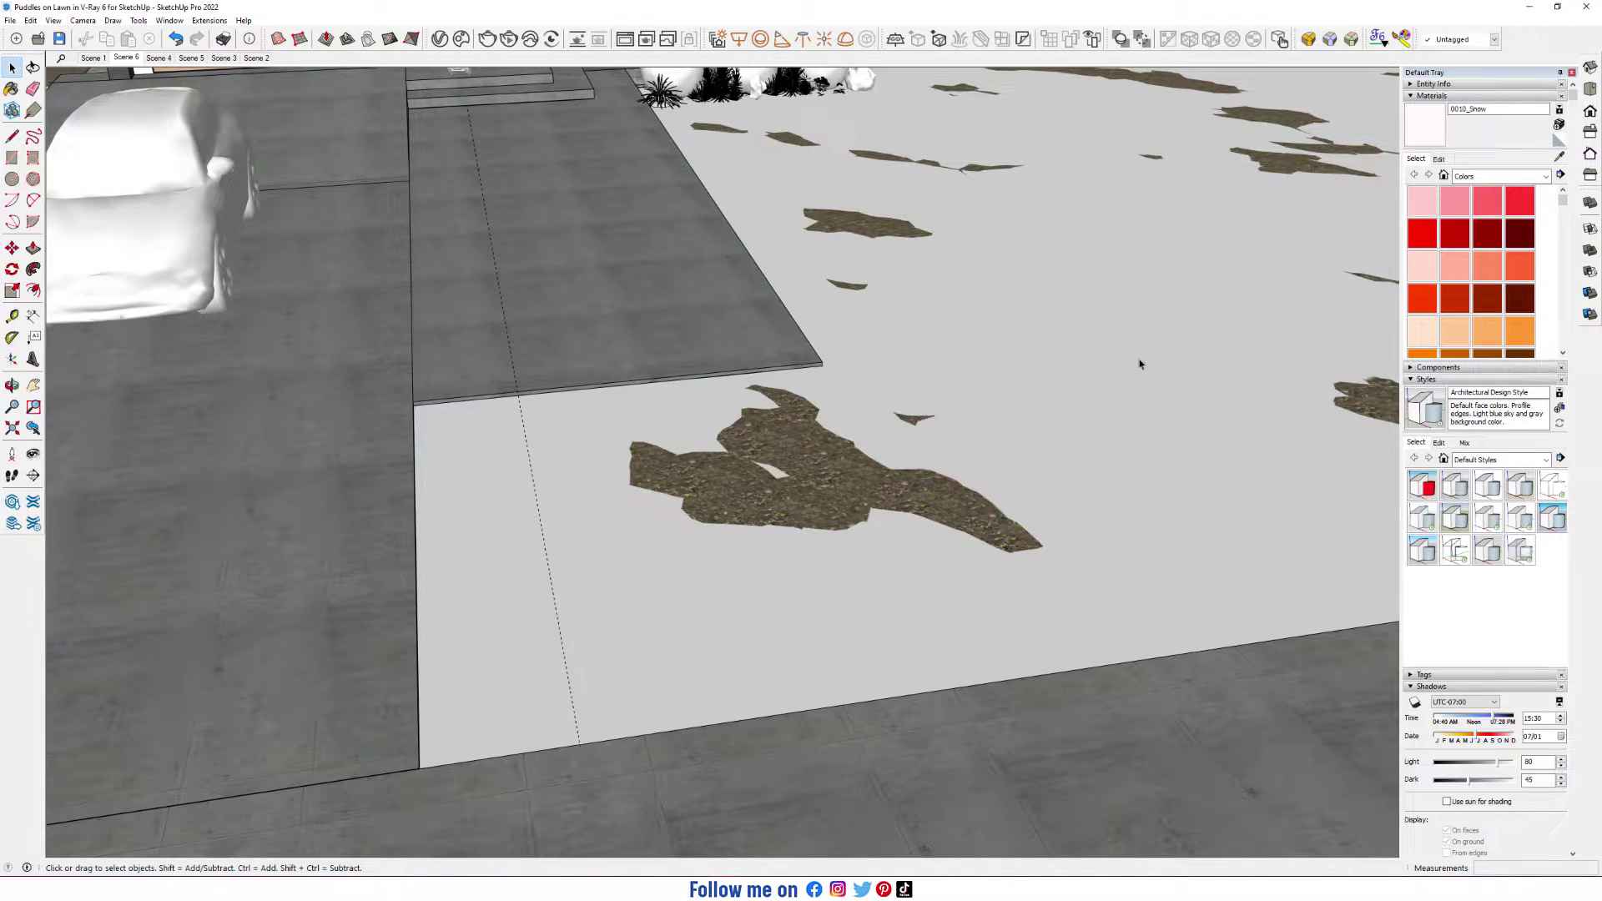
middle_click_drag(798, 524, 1209, 363)
scroll(1208, 363, "up", 3)
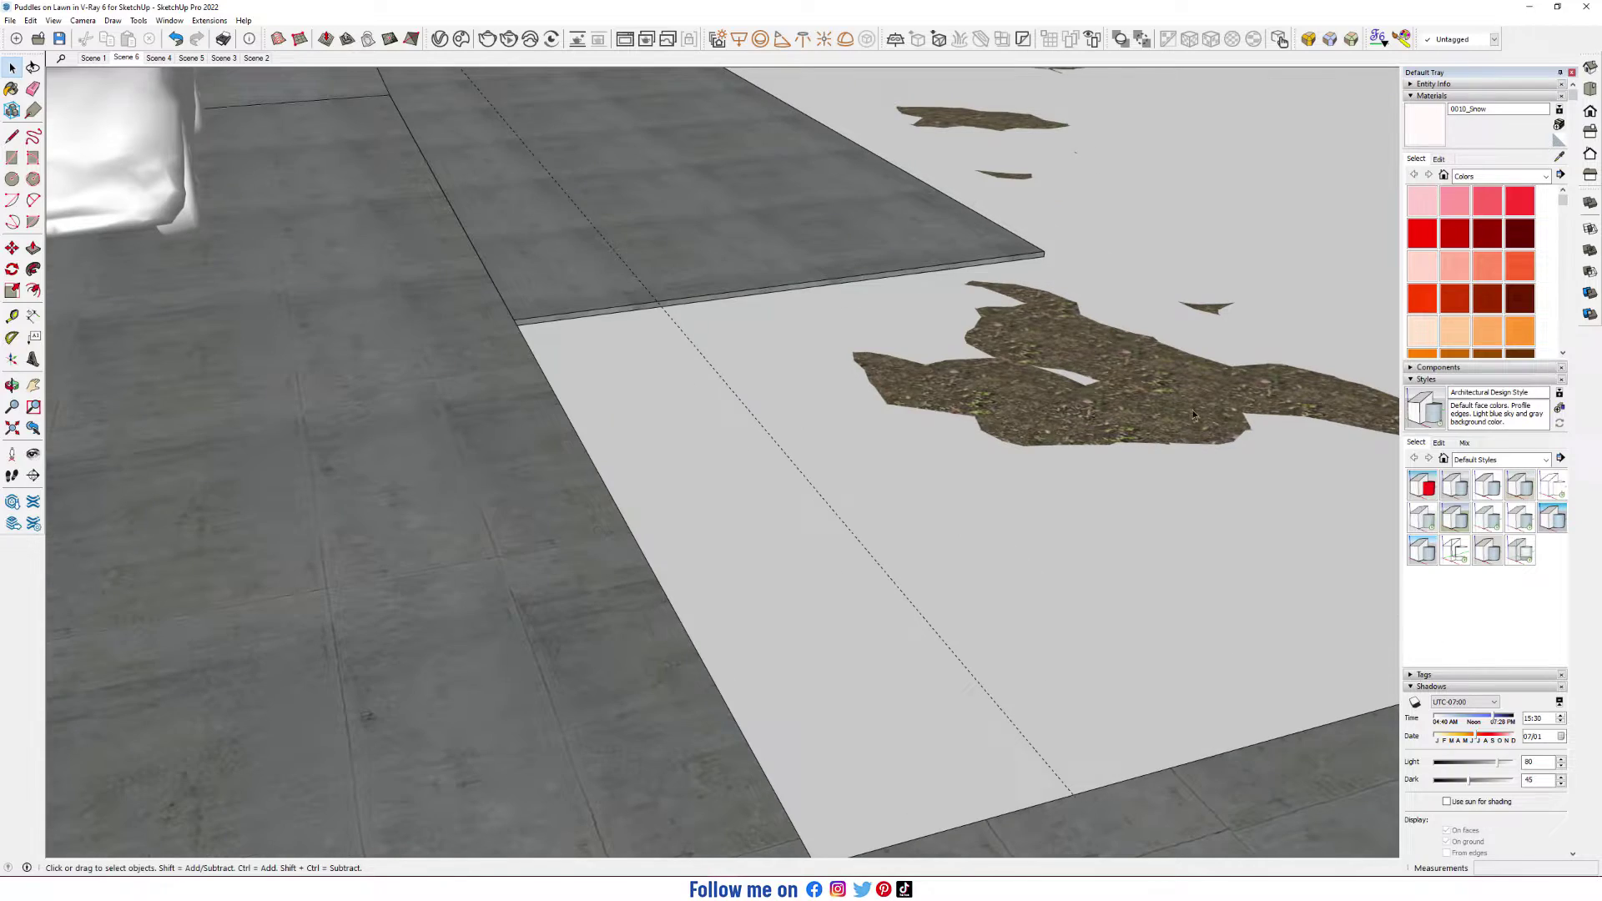
left_click(125, 58)
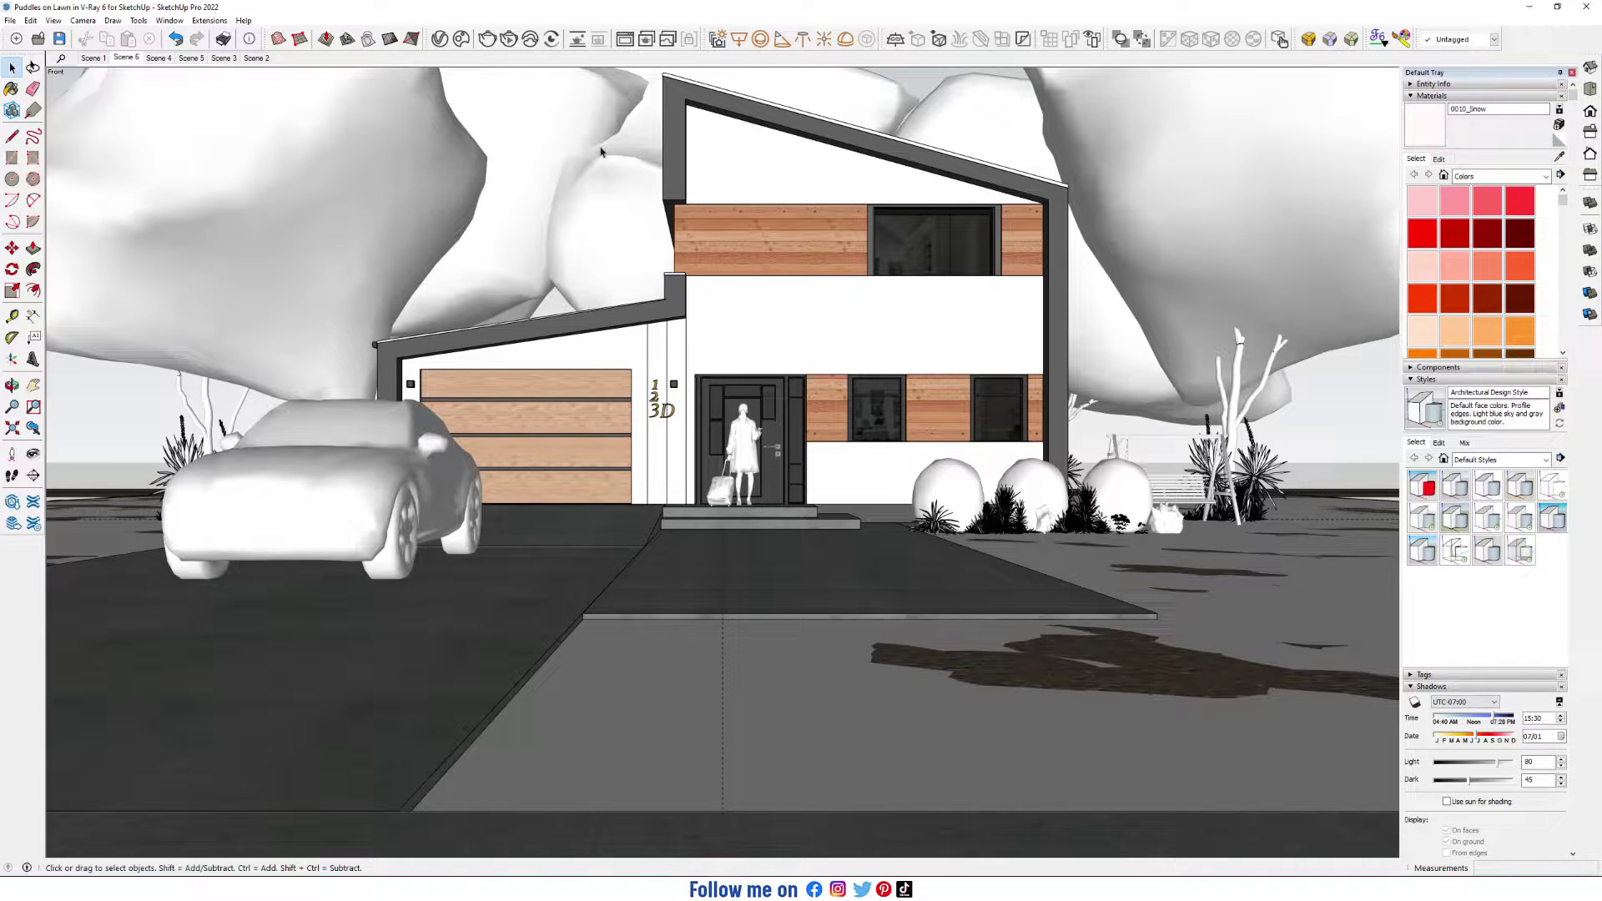
Run a V-Ray interactive render of the house front, then minimize the Frame Buffer
left_click(507, 40)
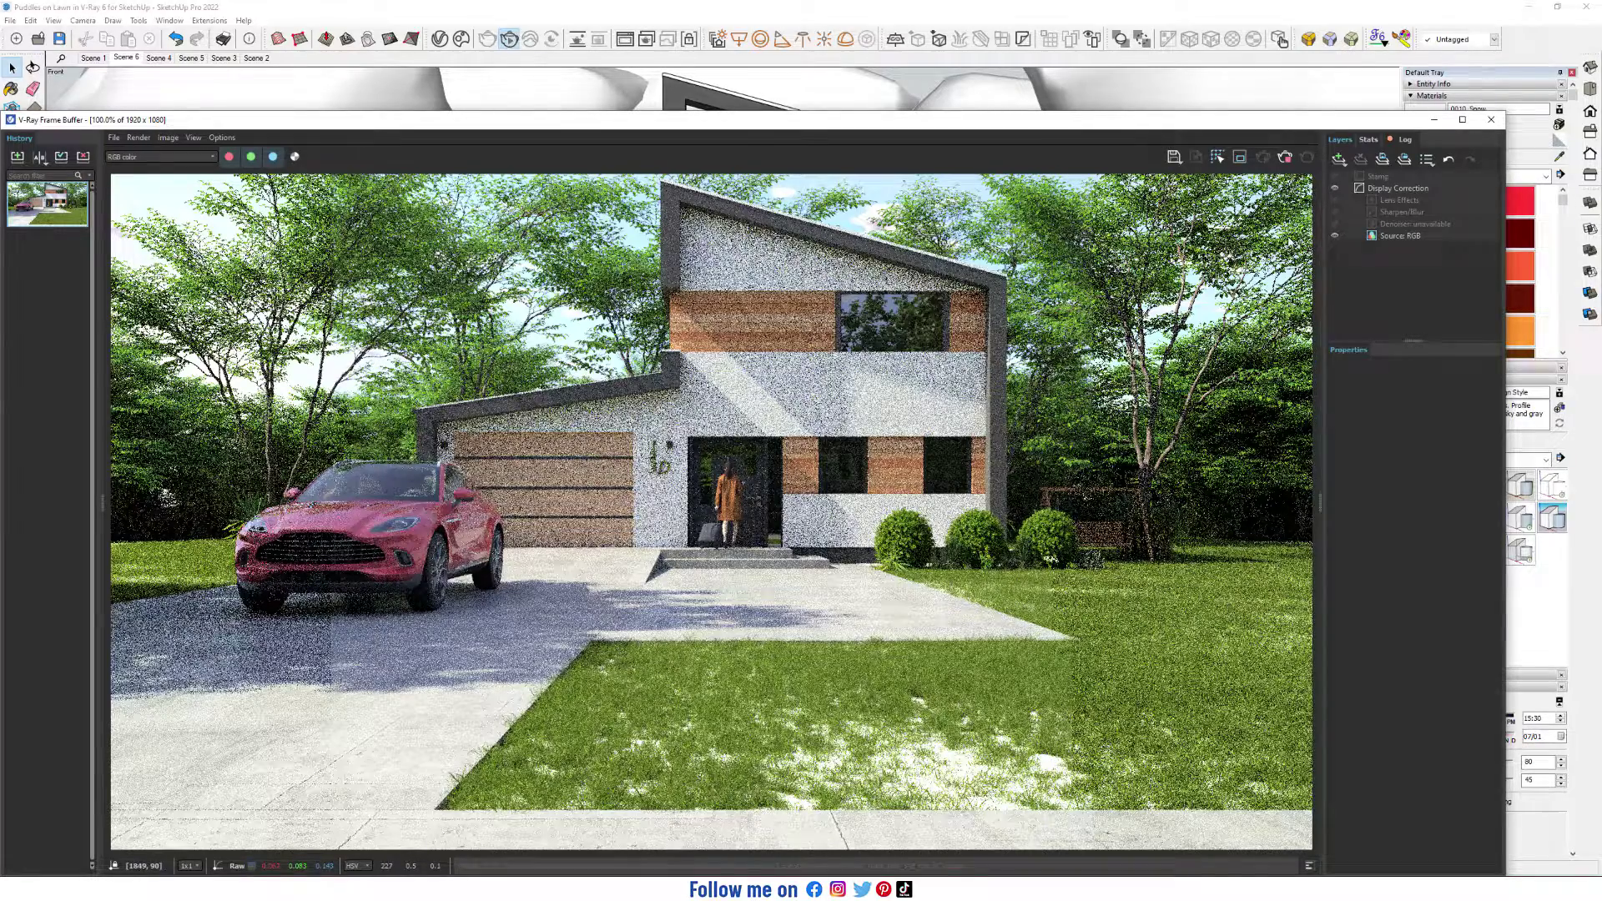
left_click(1439, 122)
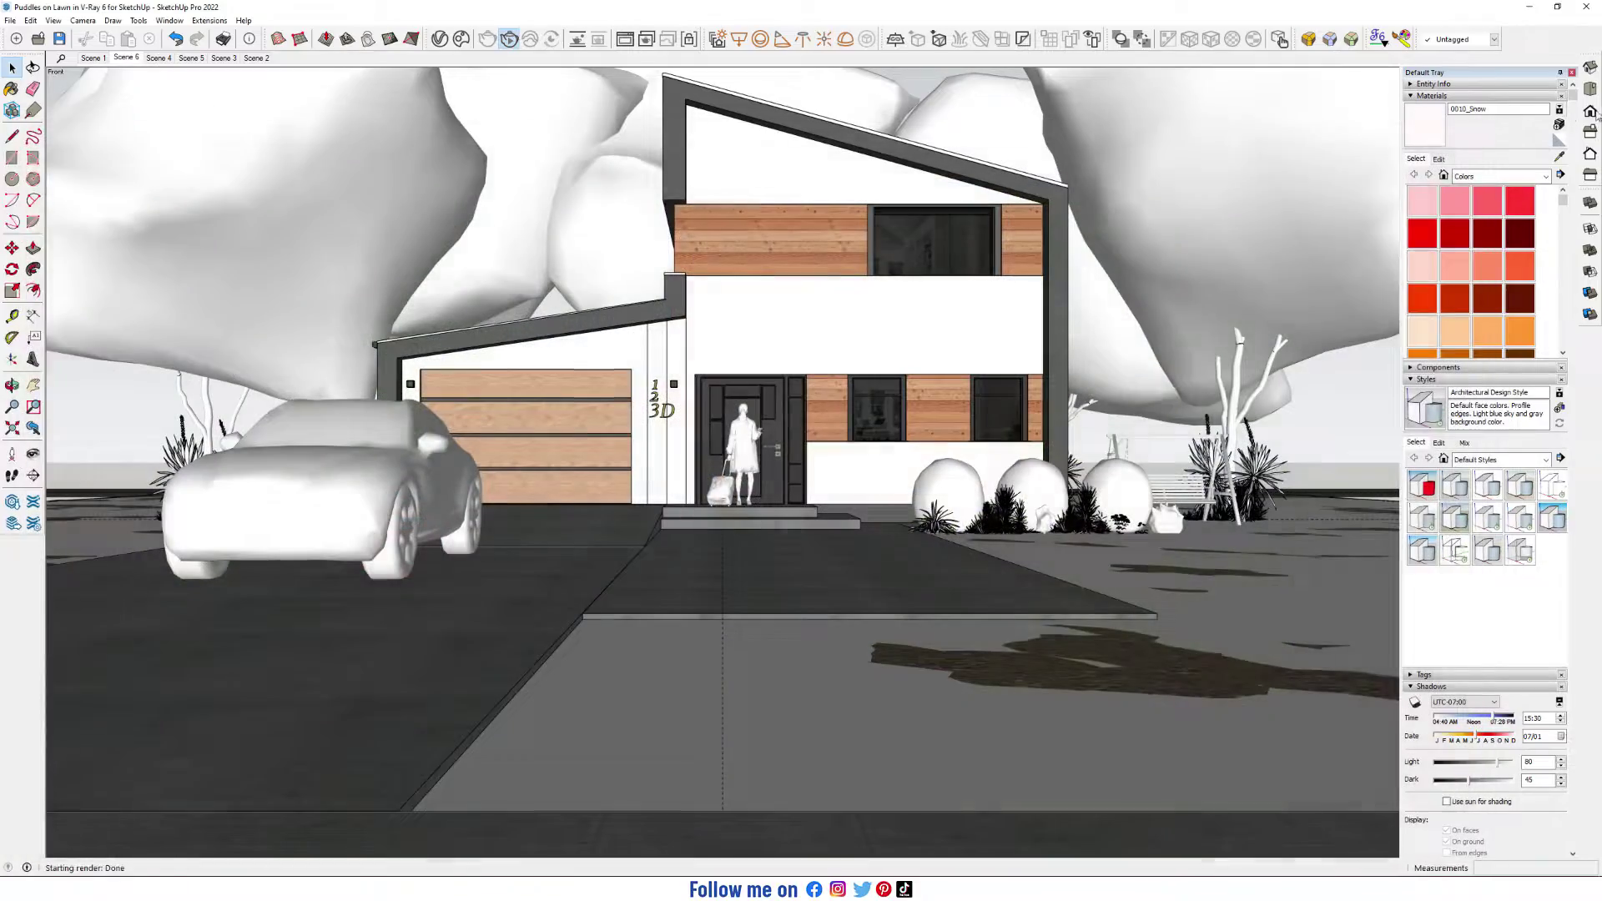
Search Chaos Cosmos for 'water' and import the Water material
left_click(461, 39)
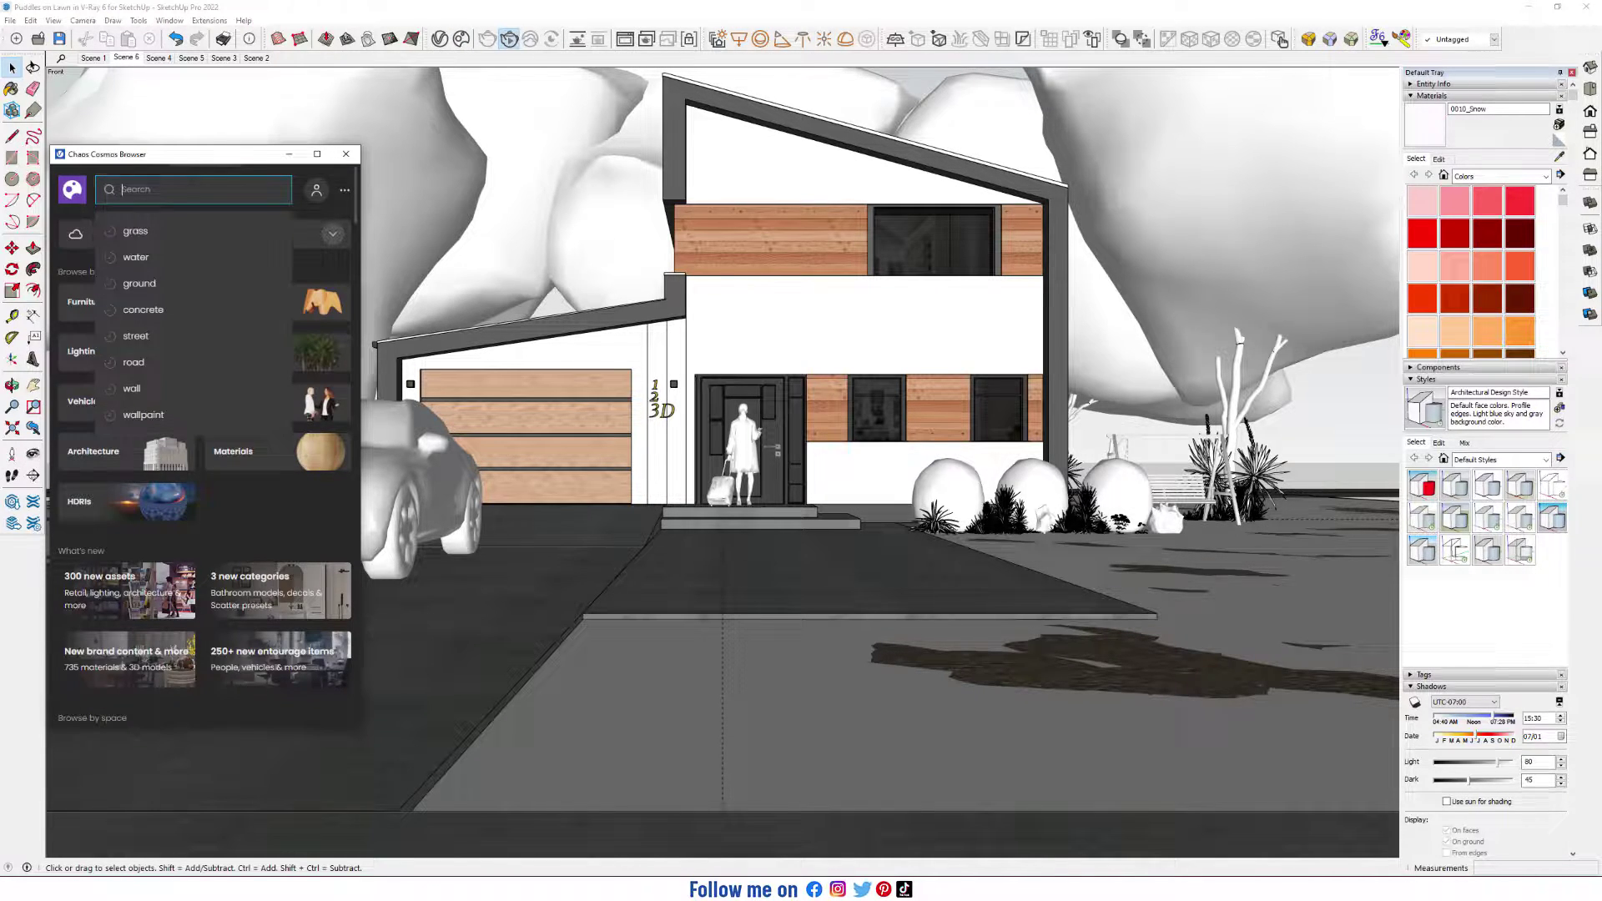
type("water")
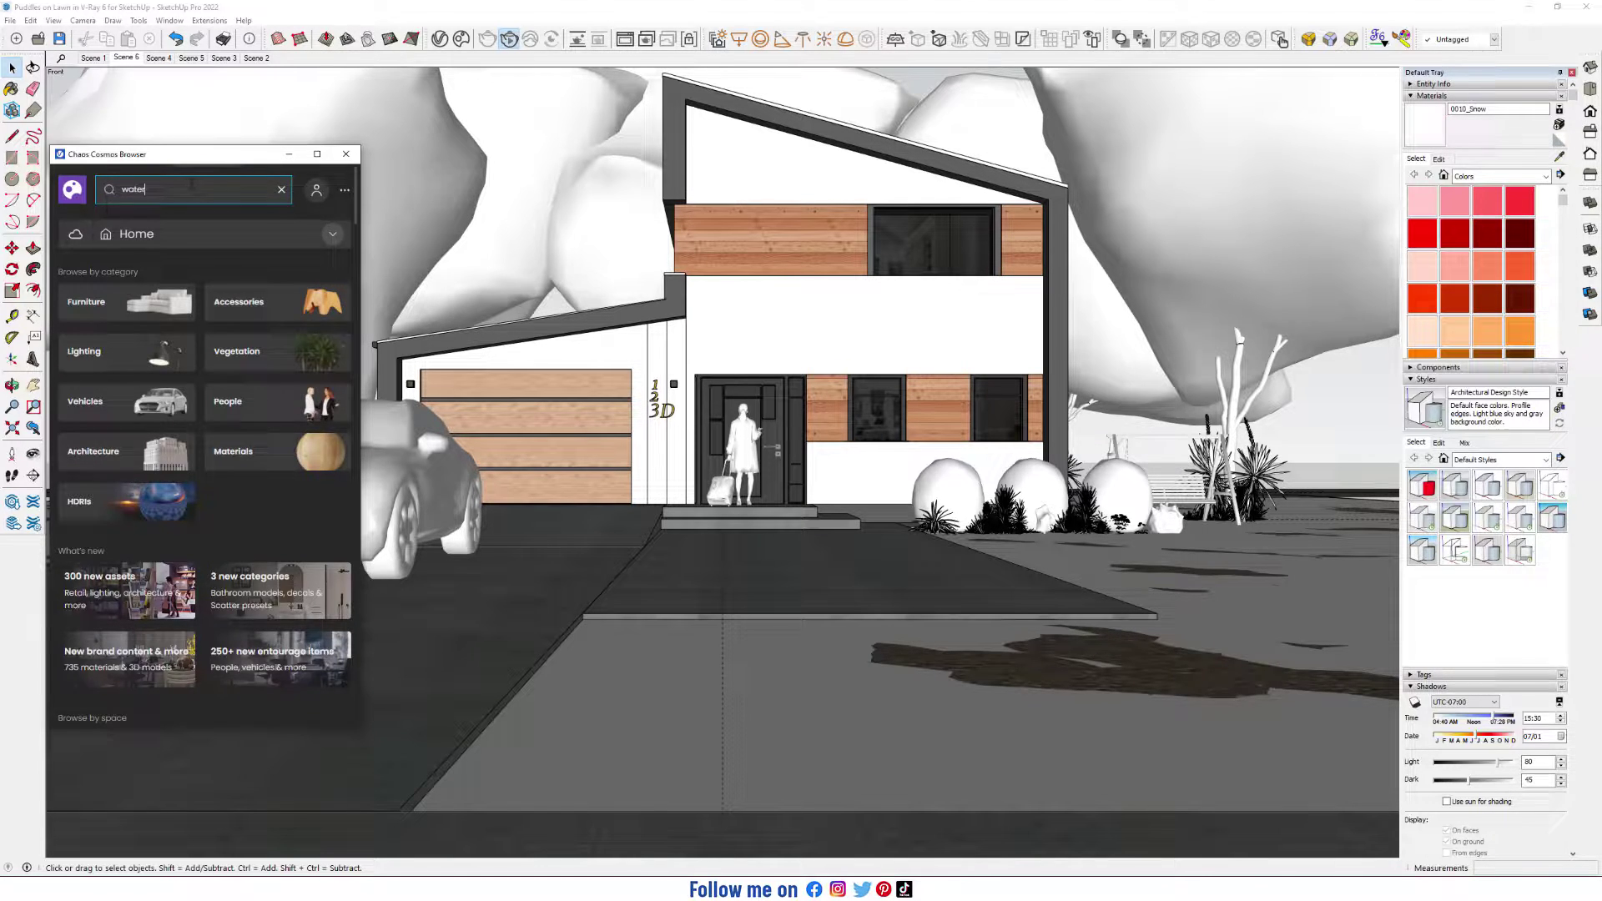
key("Return")
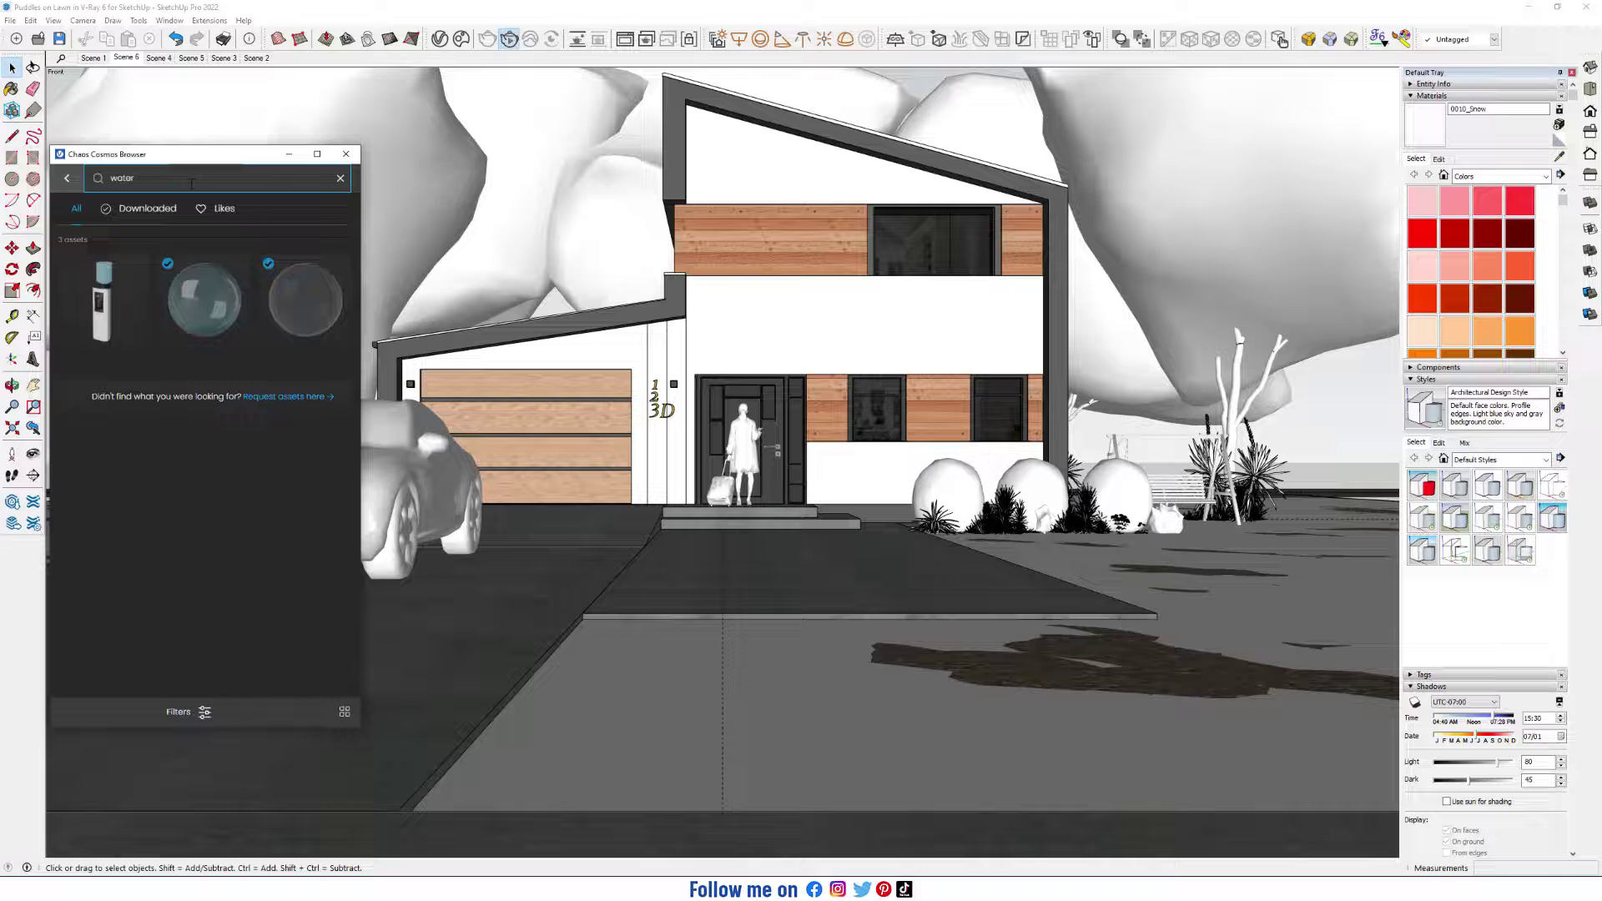
left_click(298, 313)
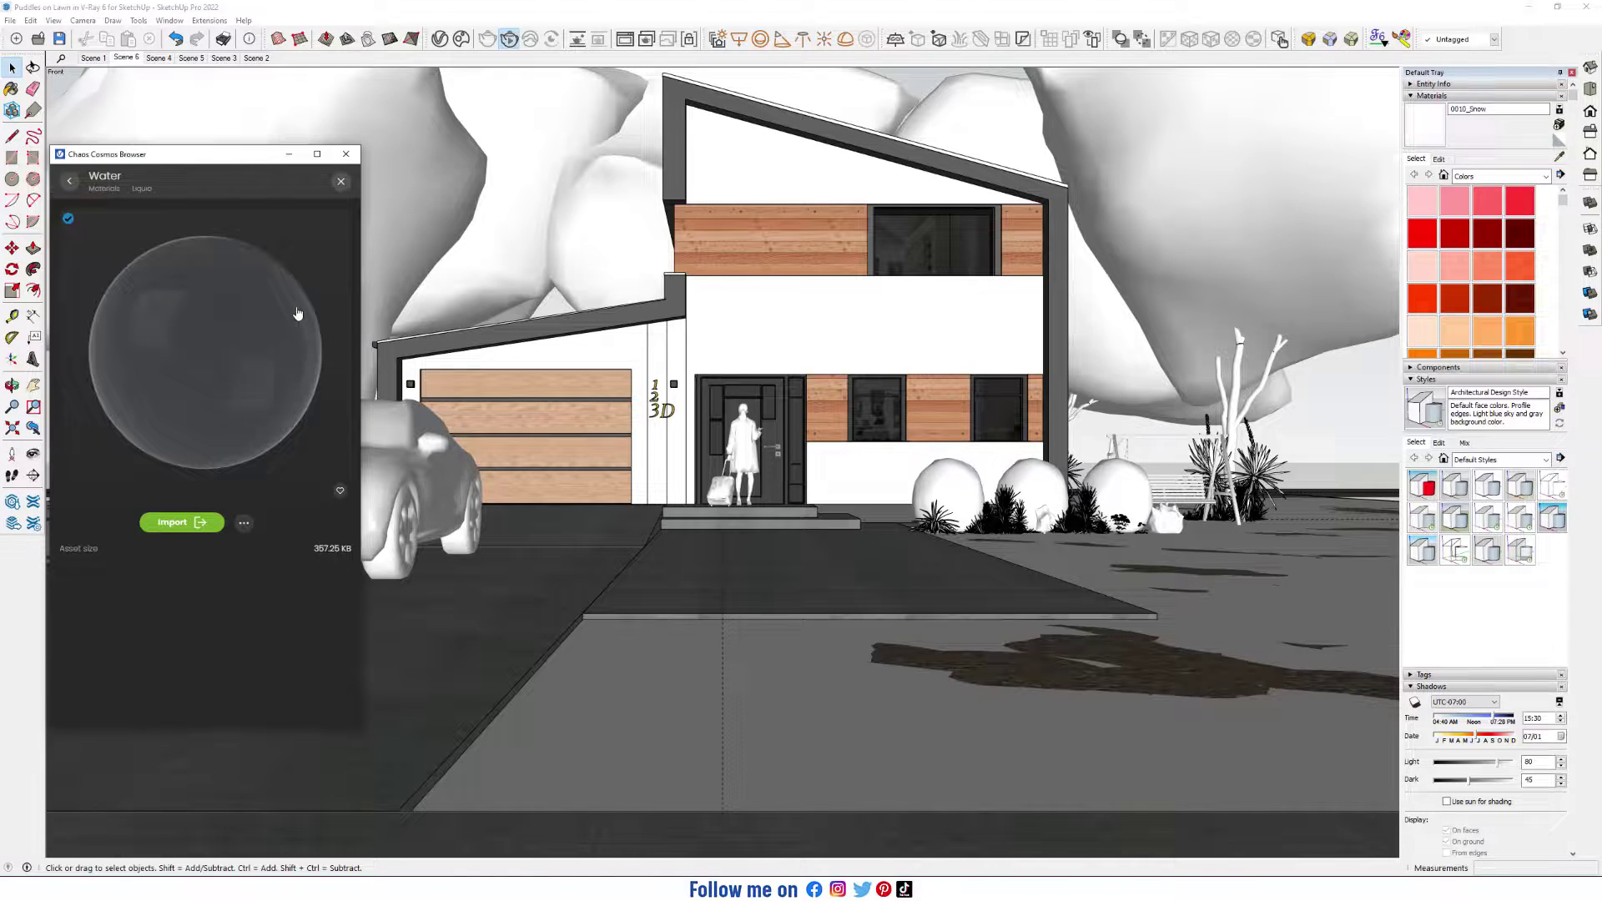
left_click(175, 526)
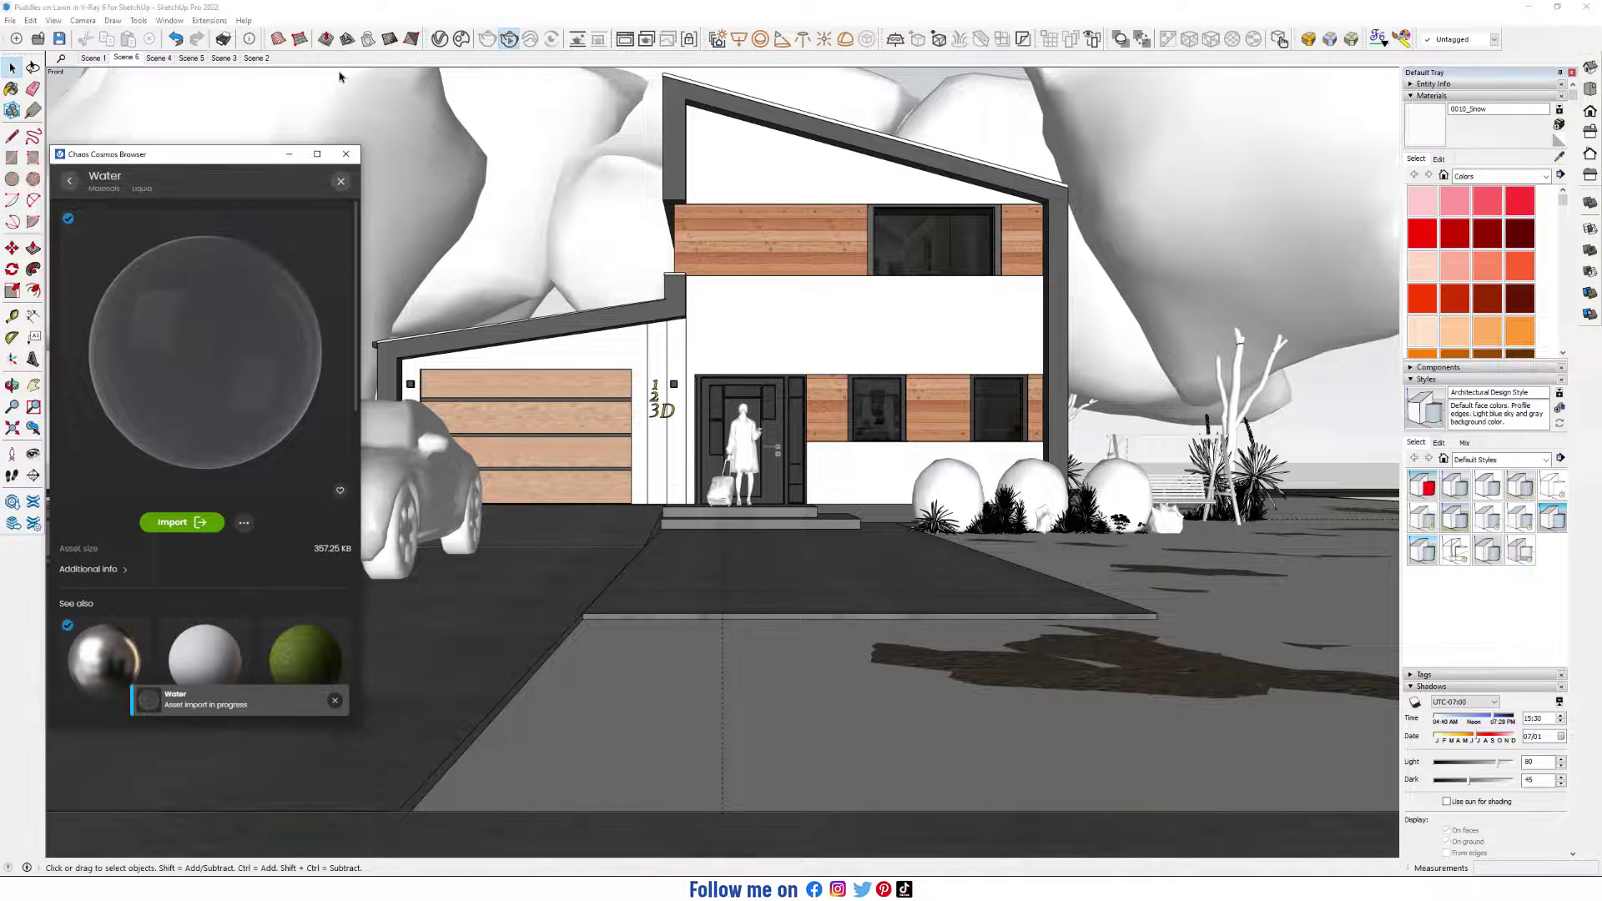
Close Cosmos and open the V-Ray Asset Editor with a different material preview scene
left_click(346, 154)
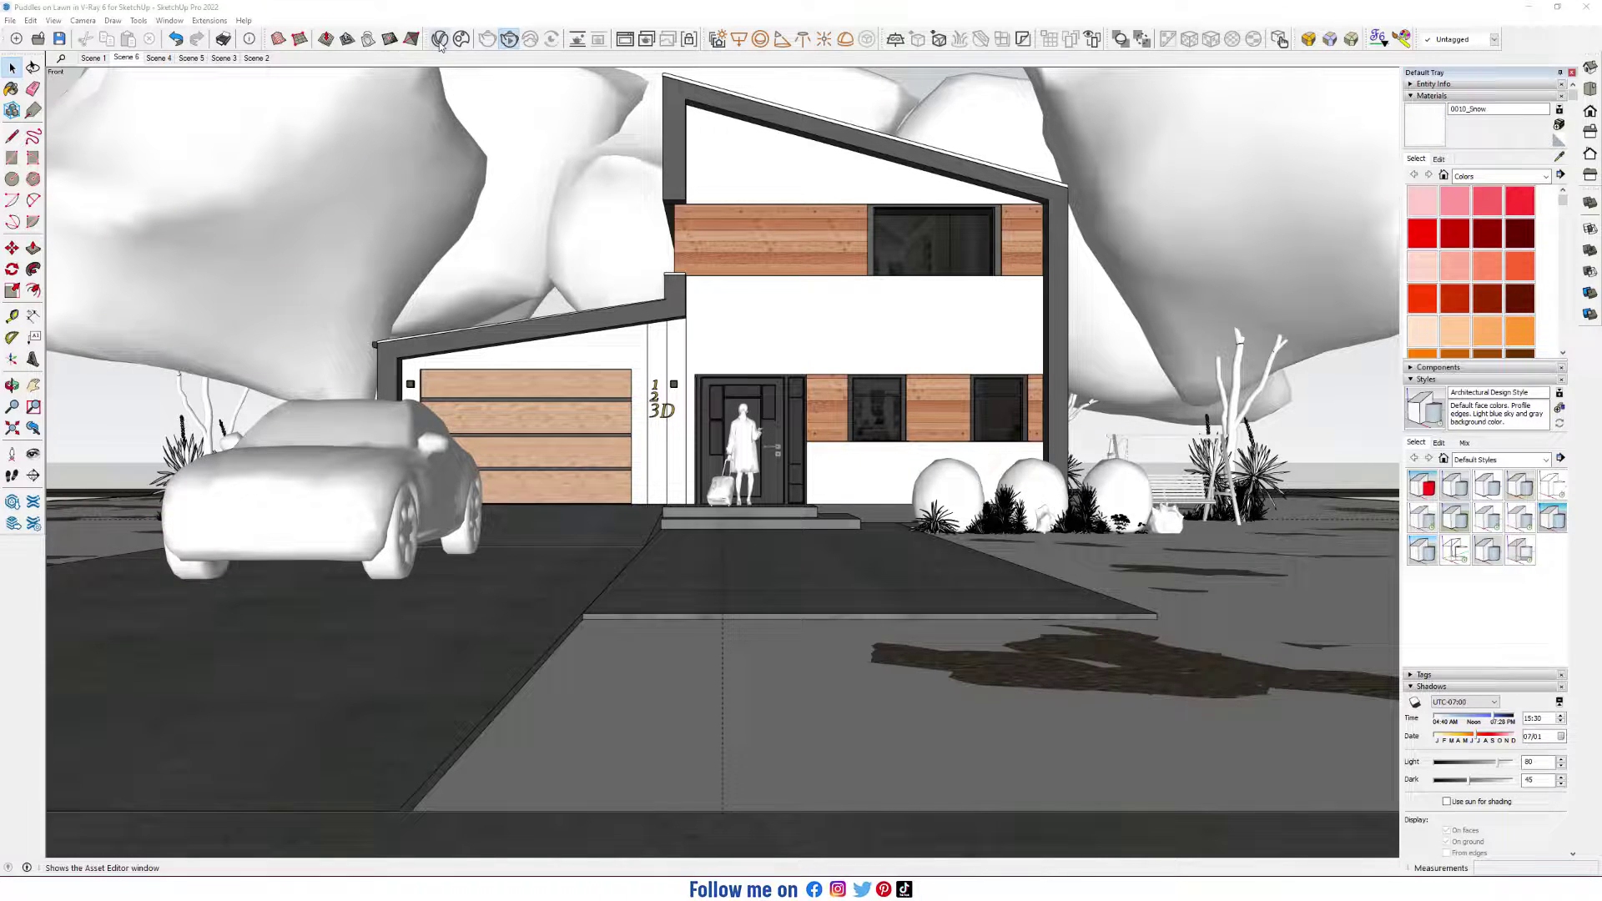
left_click(440, 41)
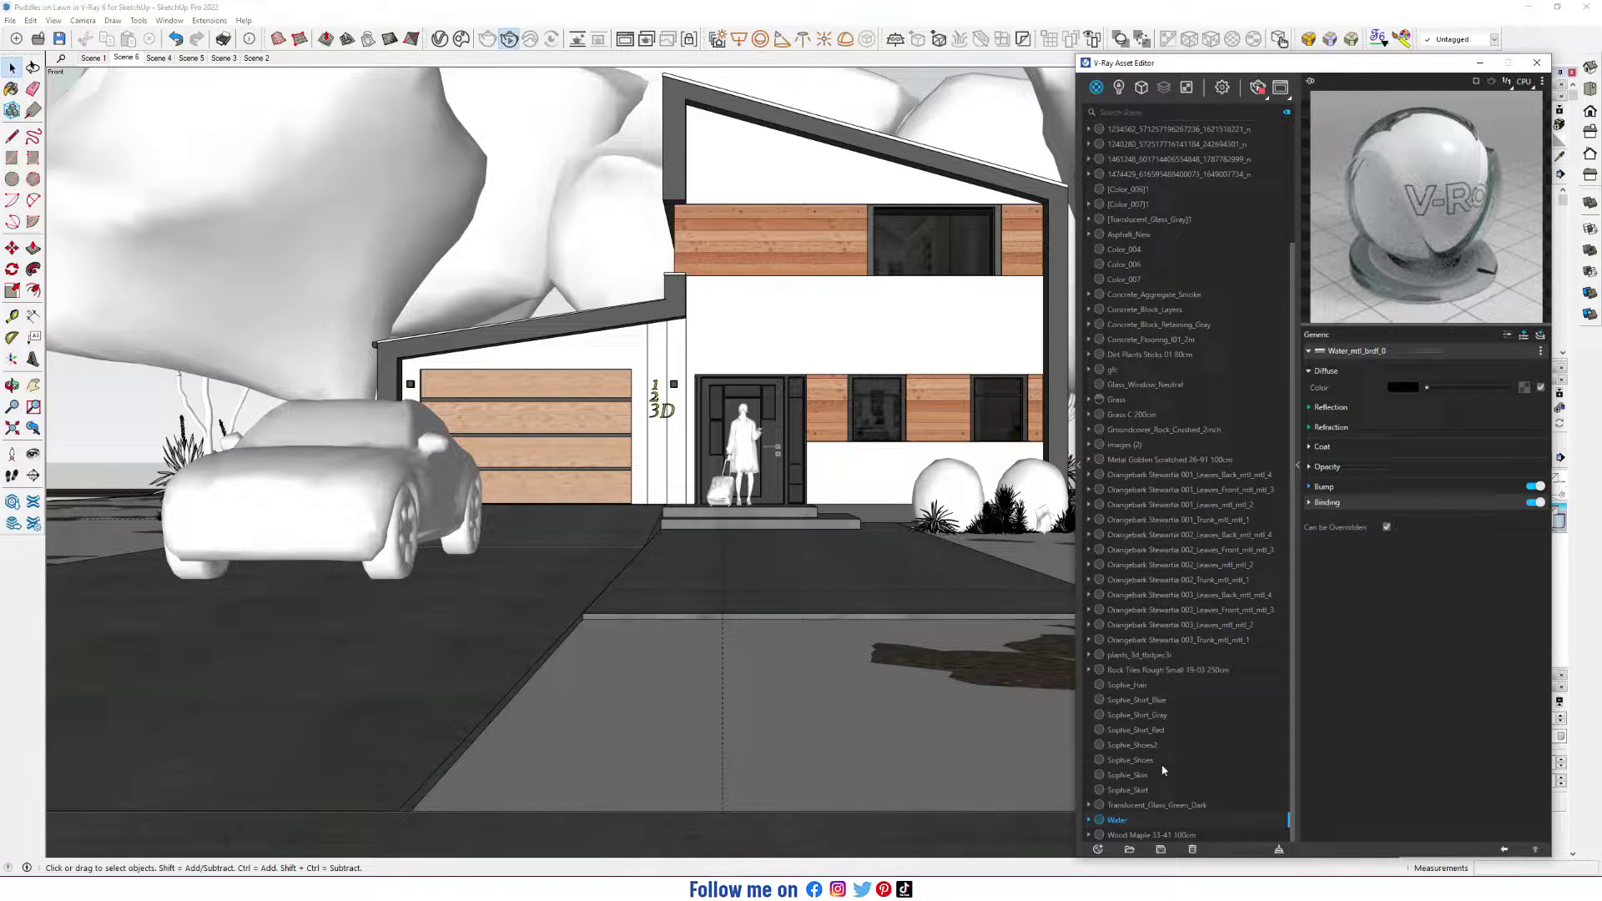
left_click(1543, 81)
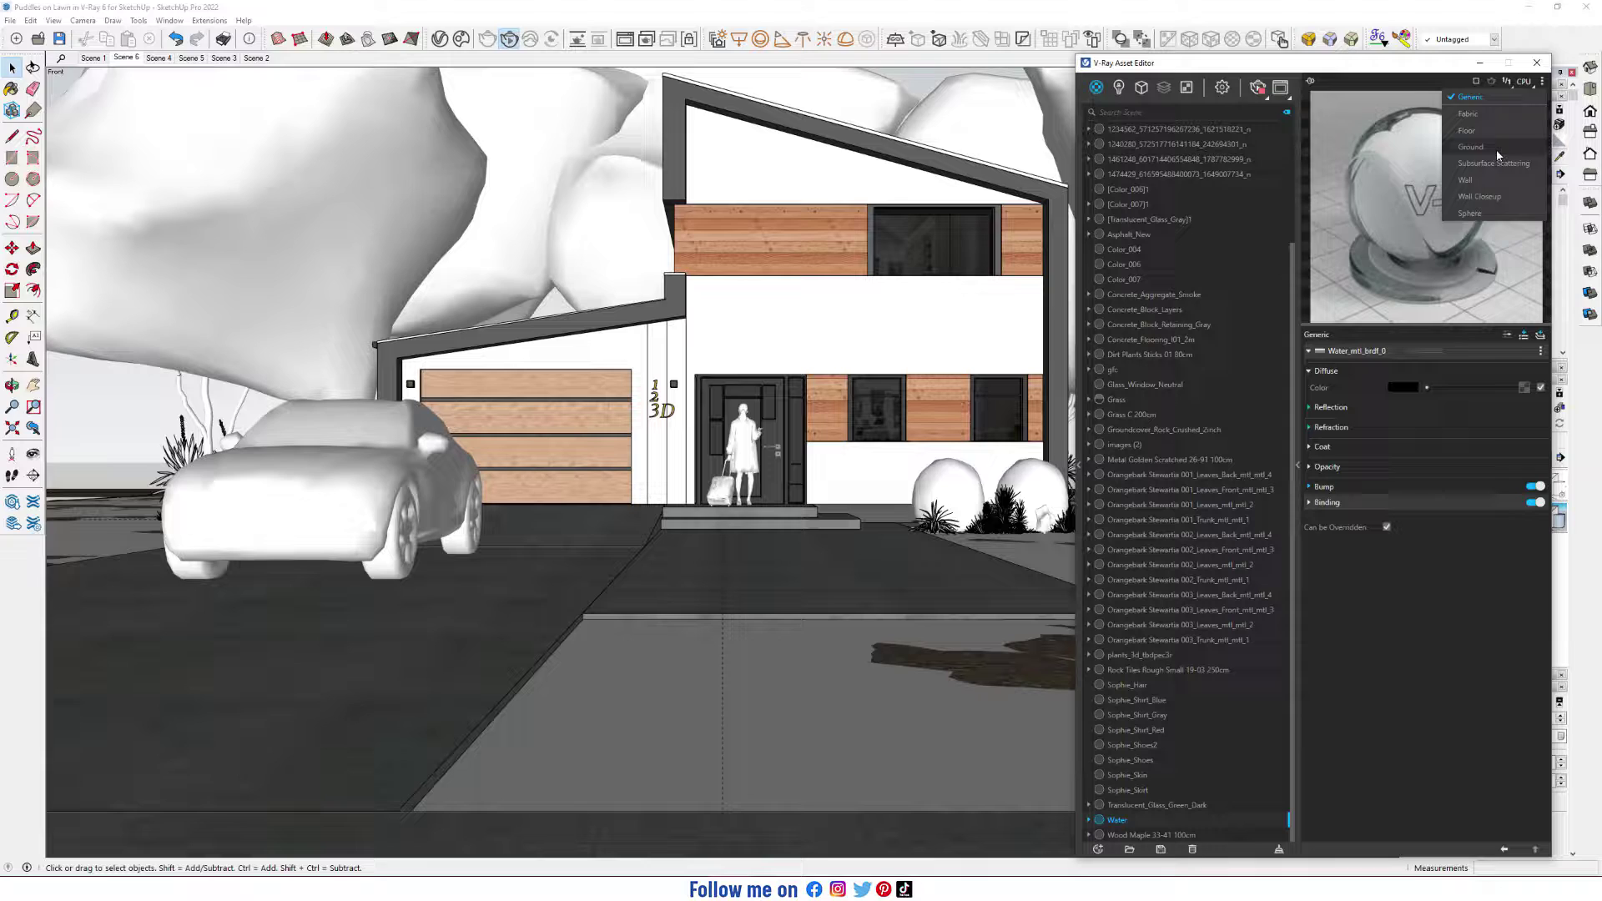
left_click(1497, 155)
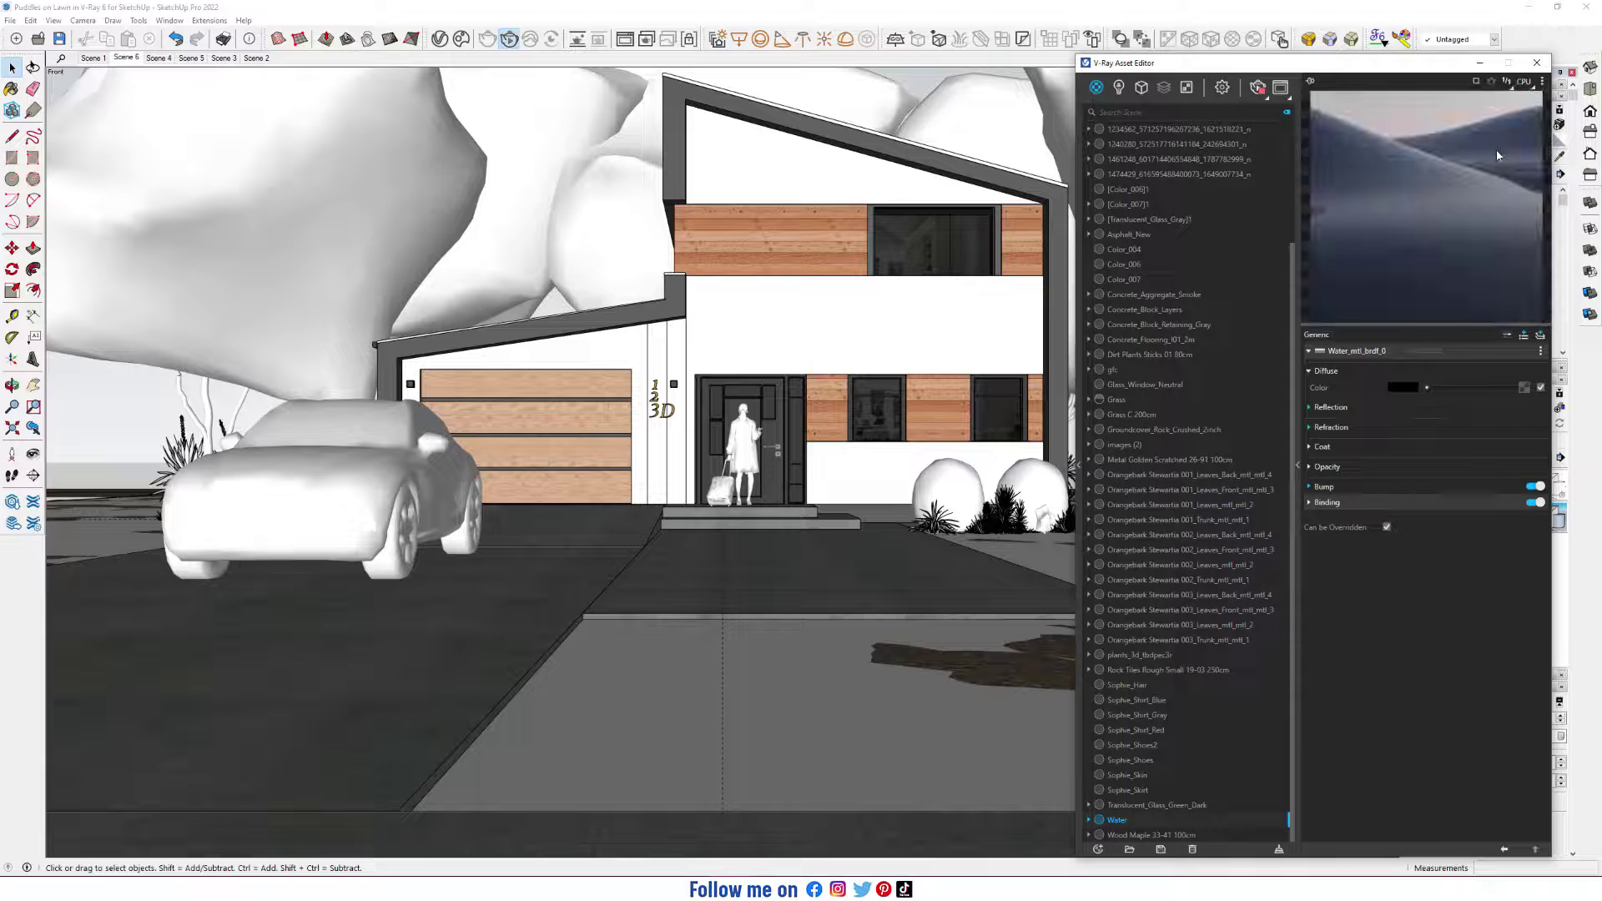
Apply the Water material to the puddle plane and start an interactive render
left_click(754, 700)
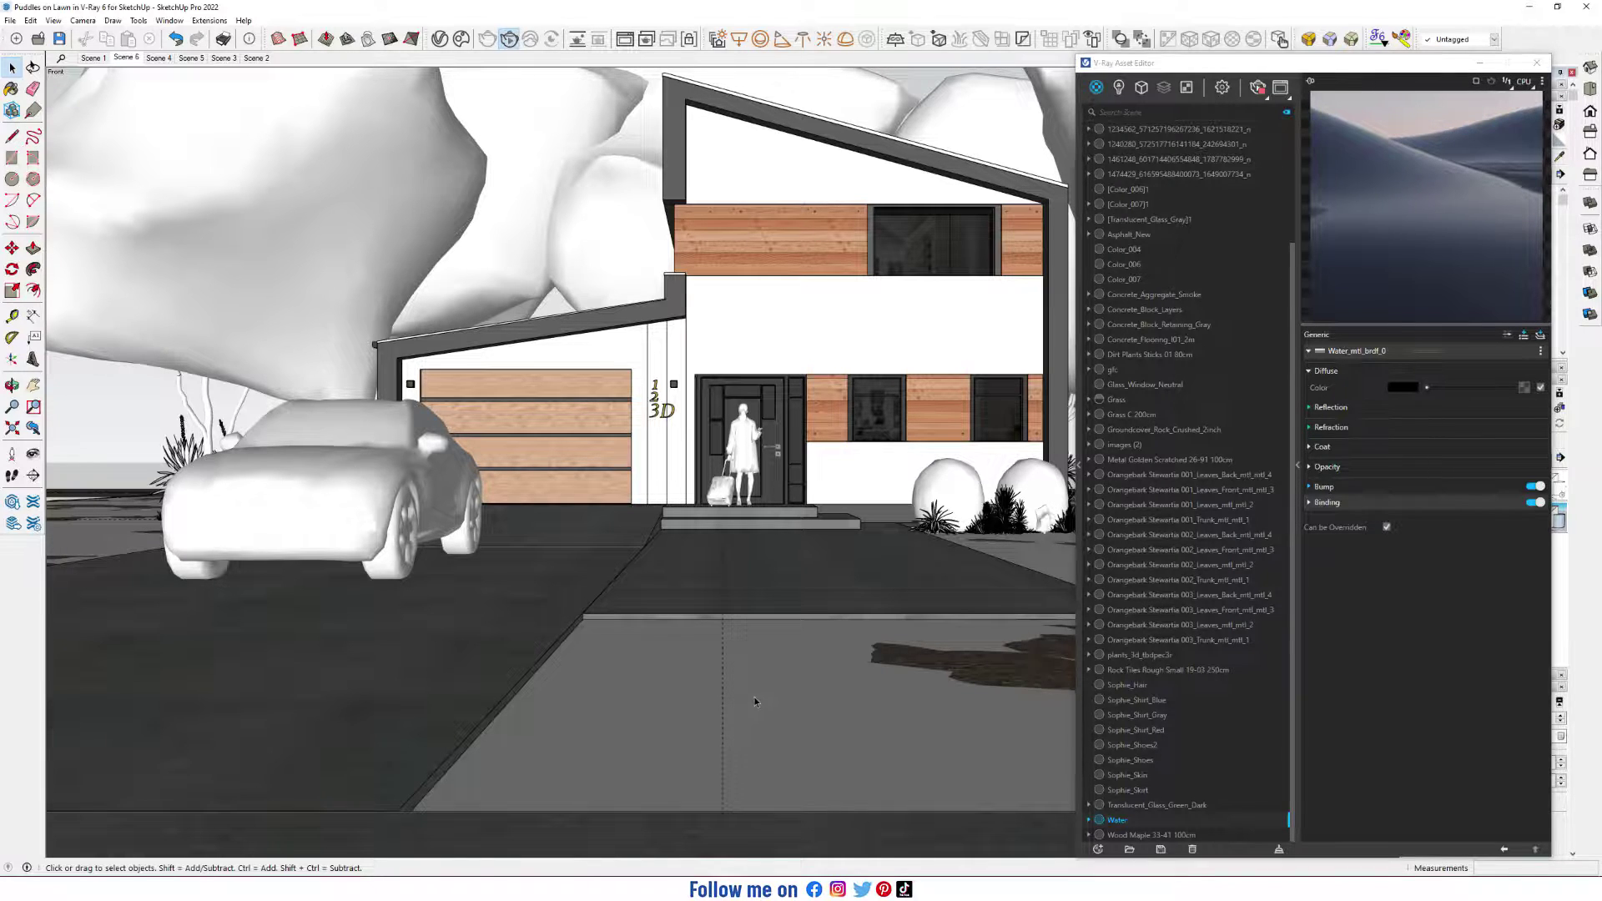
right_click(1115, 821)
left_click(1156, 682)
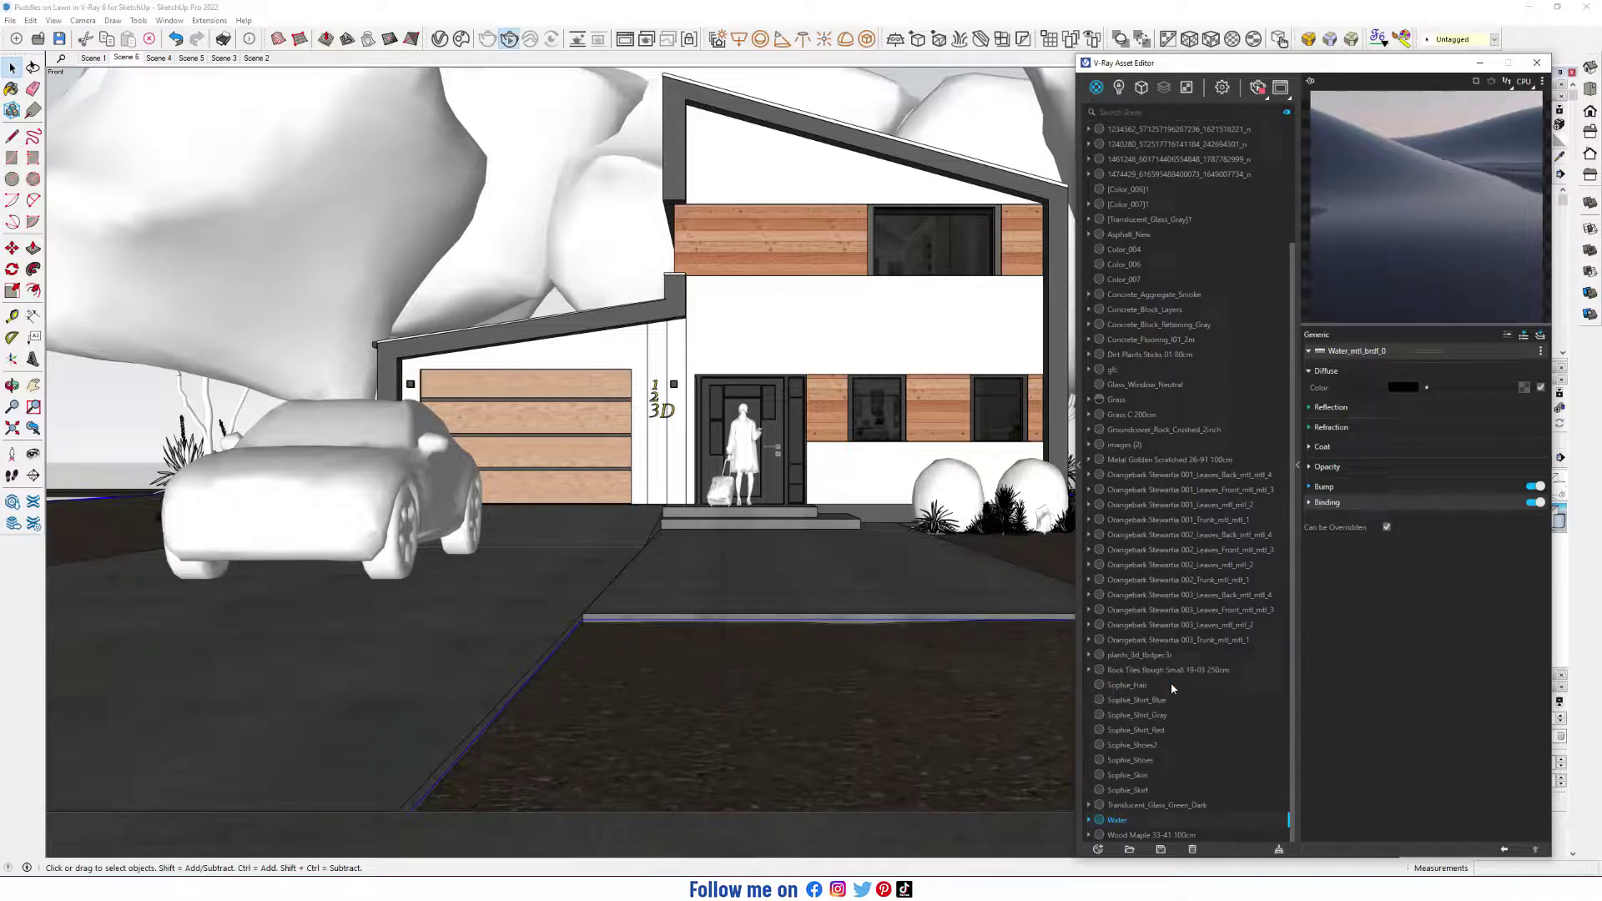
left_click(1282, 89)
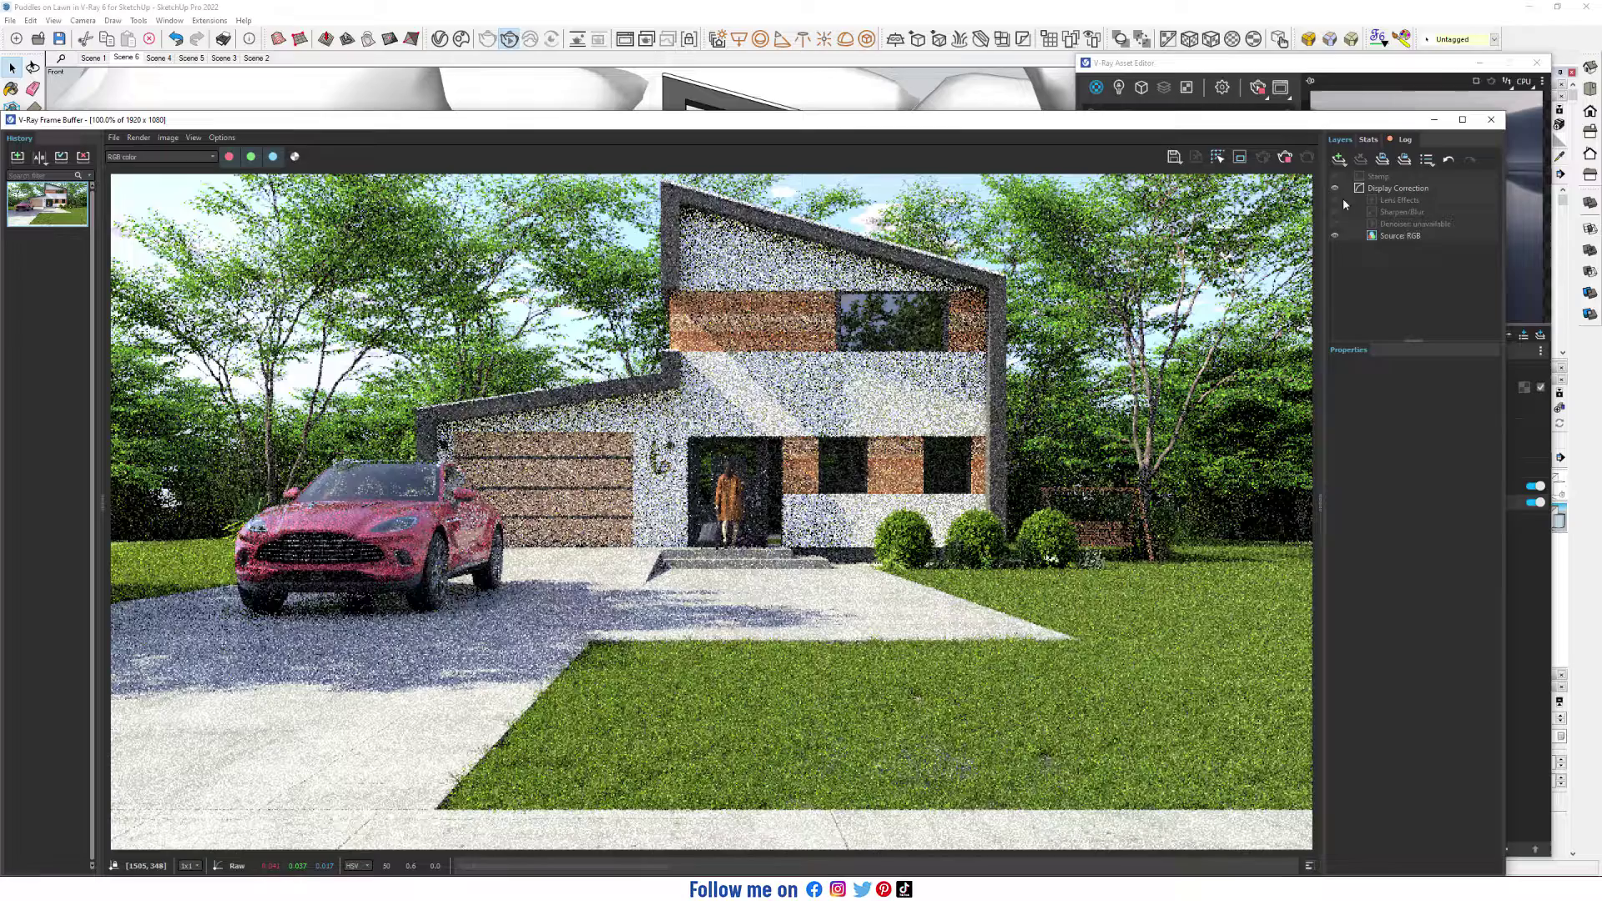
Give the Water material a pure white reflection colour and a reflection IOR of 1.8
left_click(1380, 65)
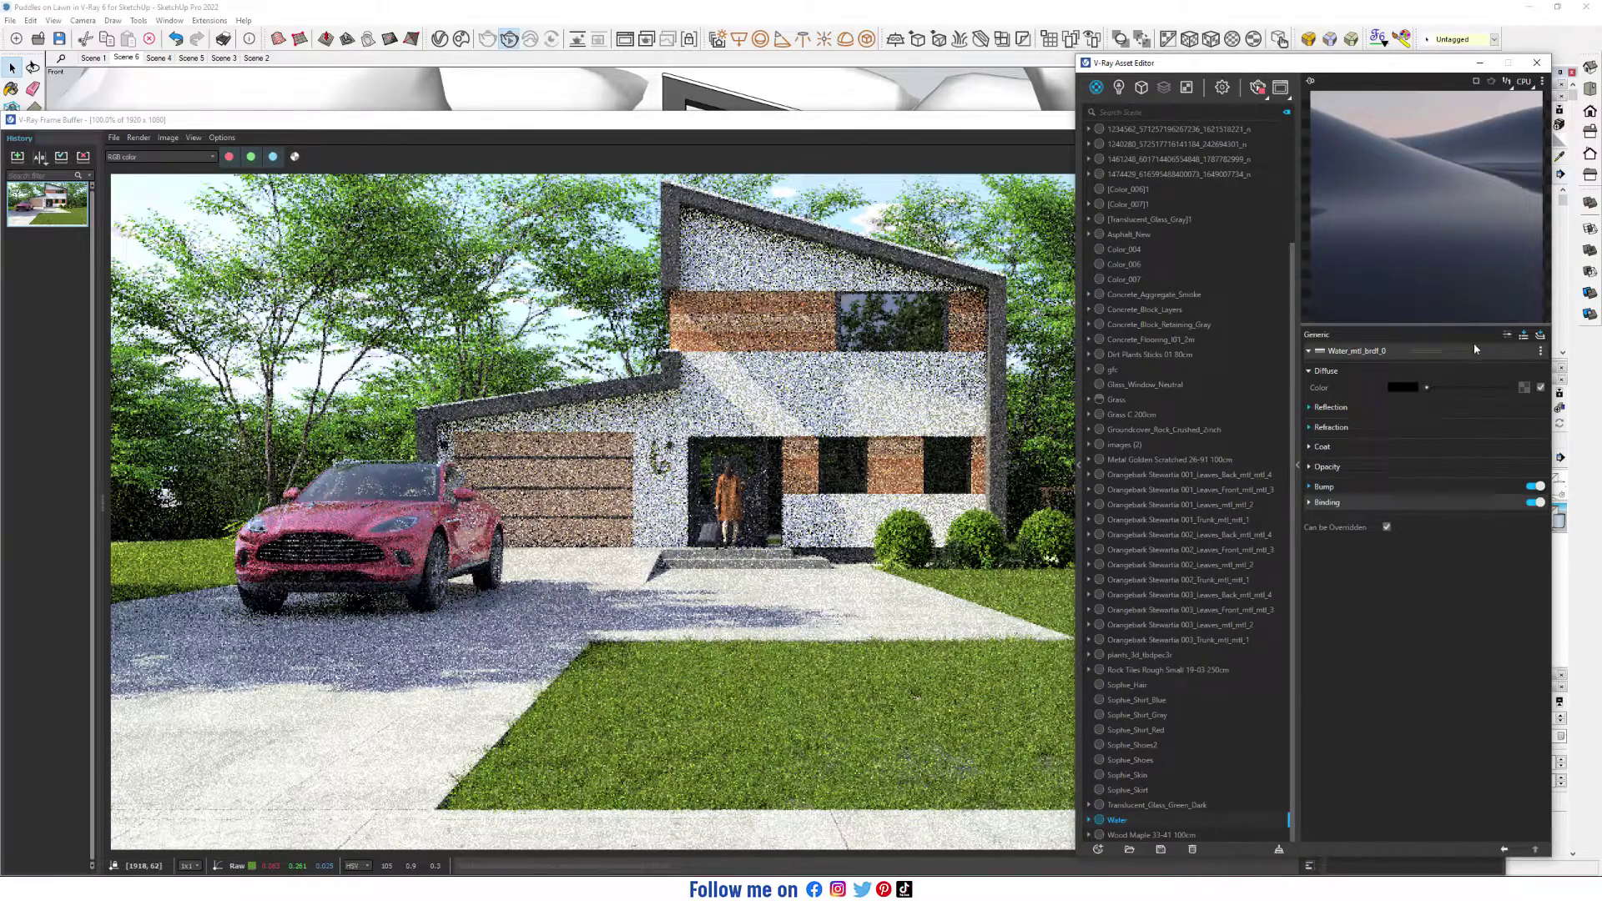
left_click(1507, 336)
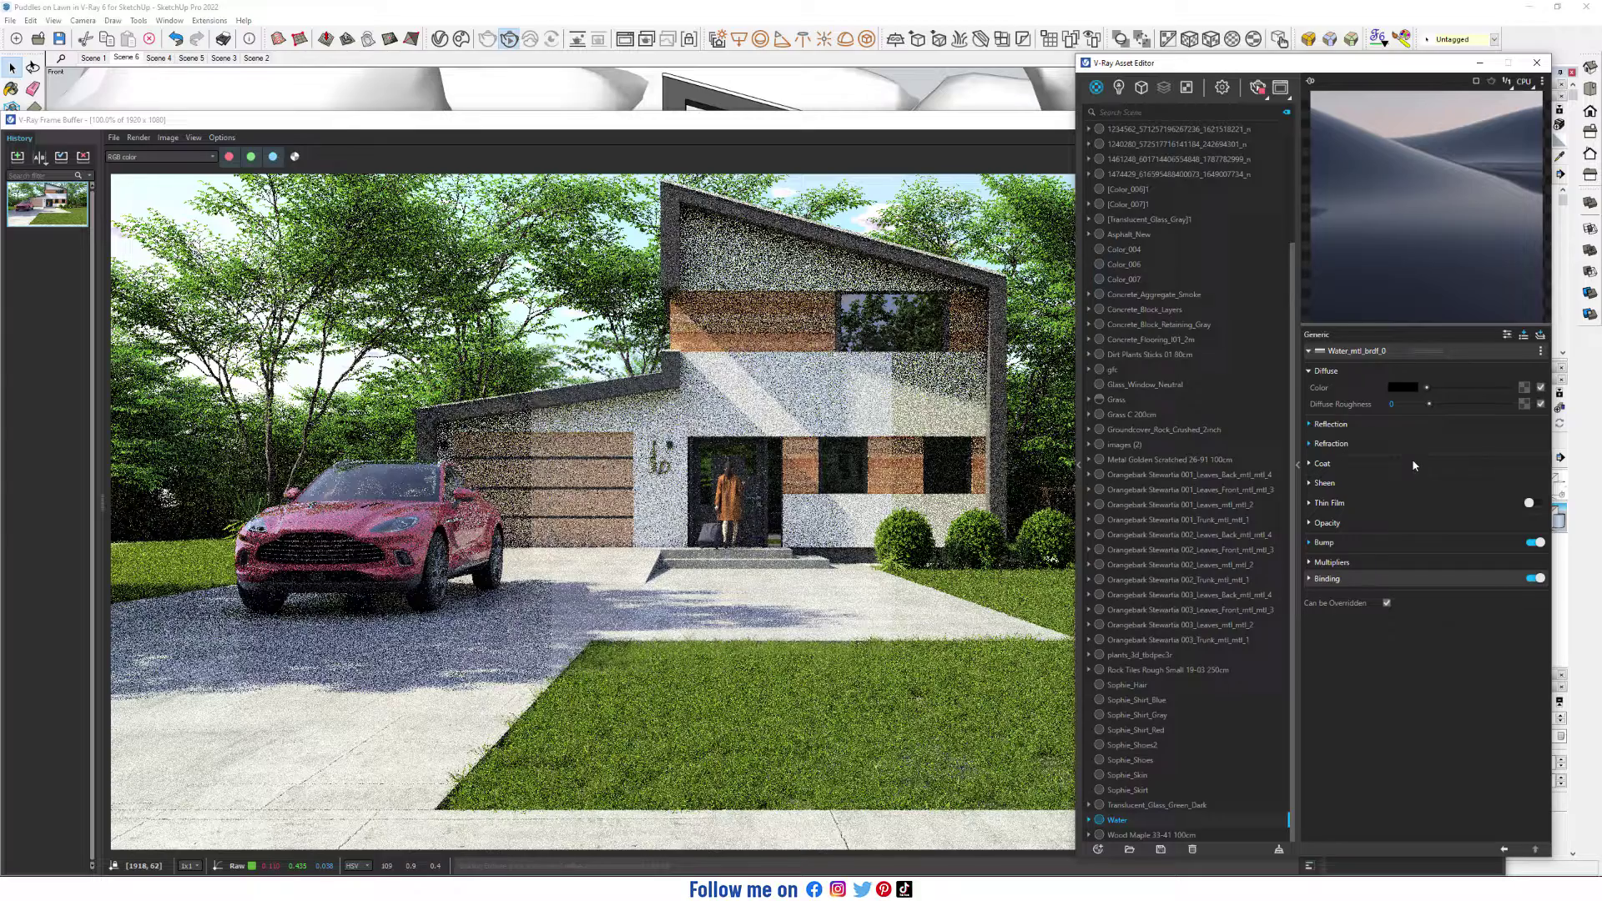
left_click(1330, 423)
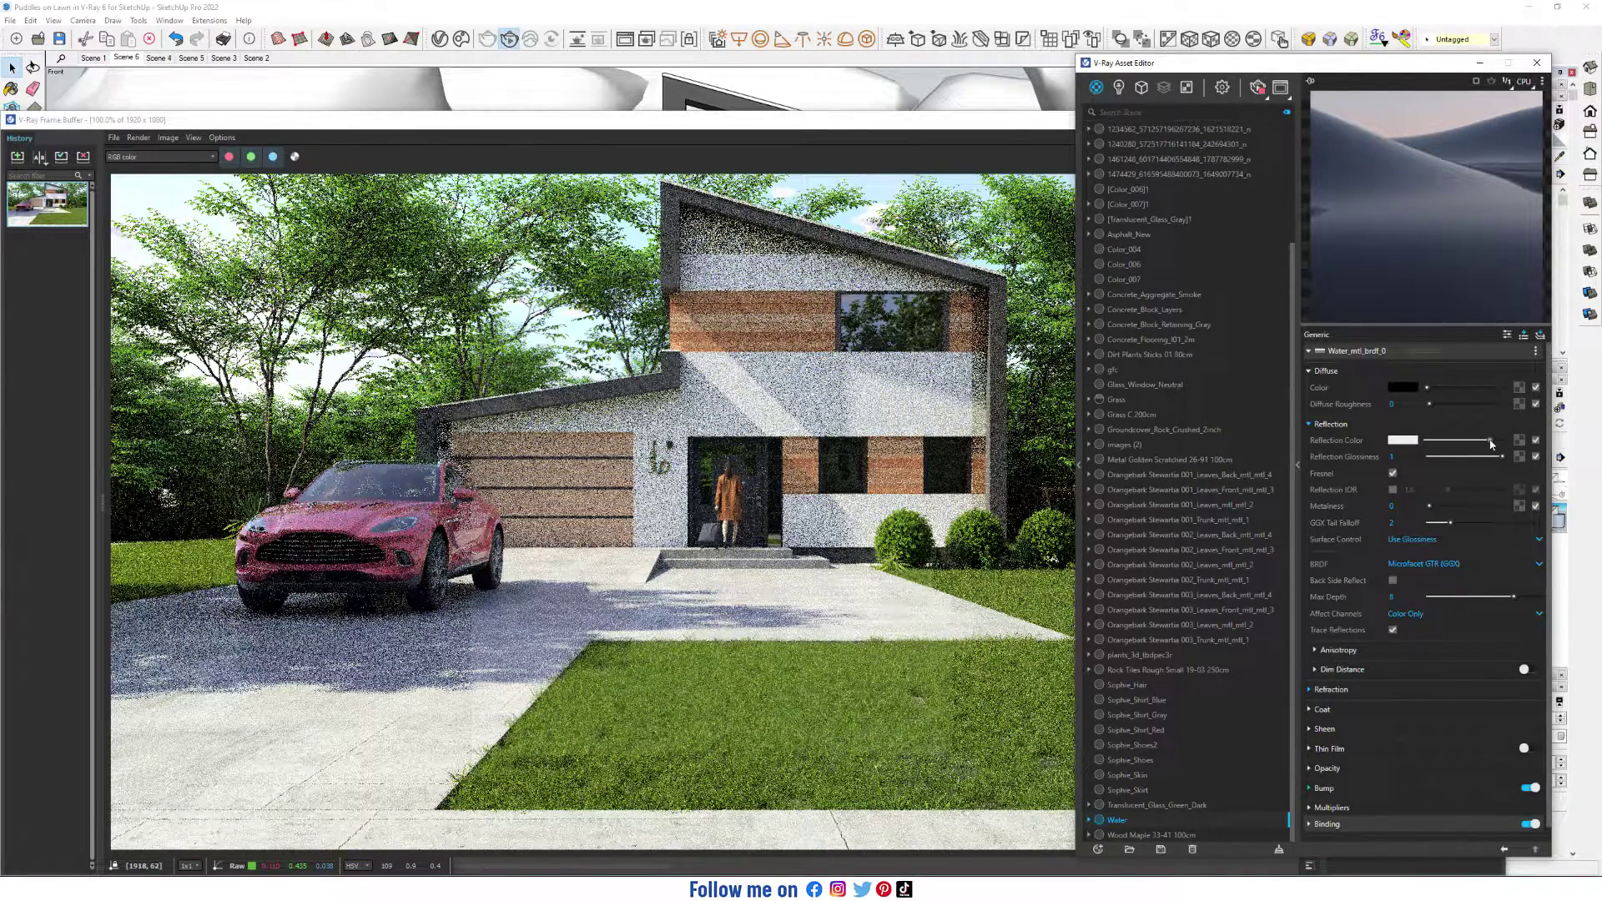
left_click_drag(1491, 444, 1525, 444)
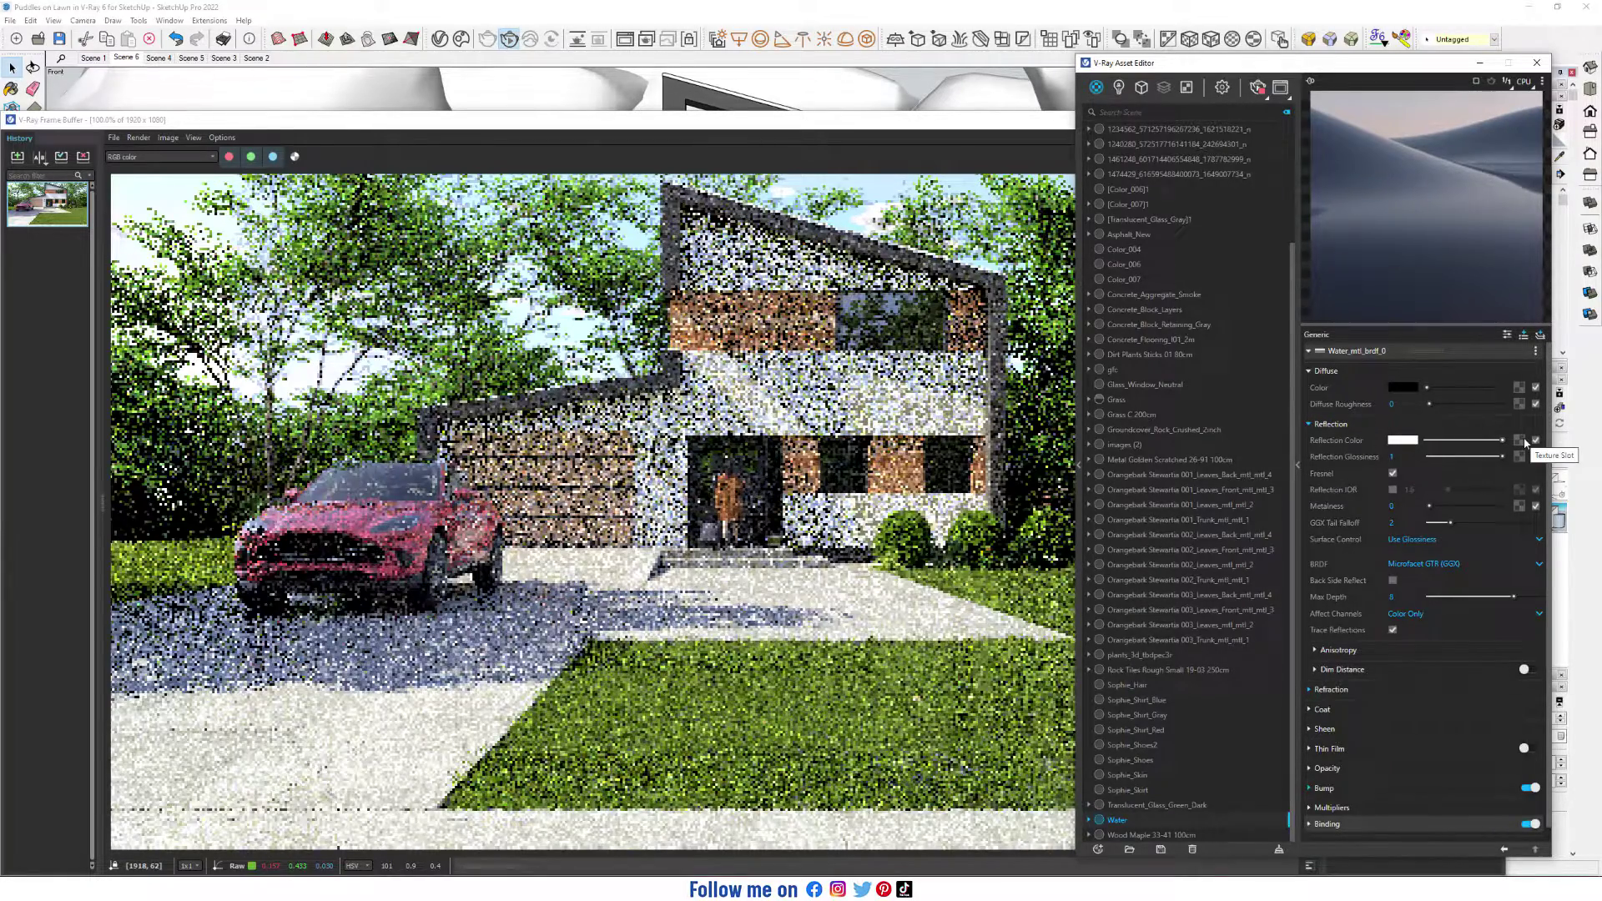
left_click(1392, 490)
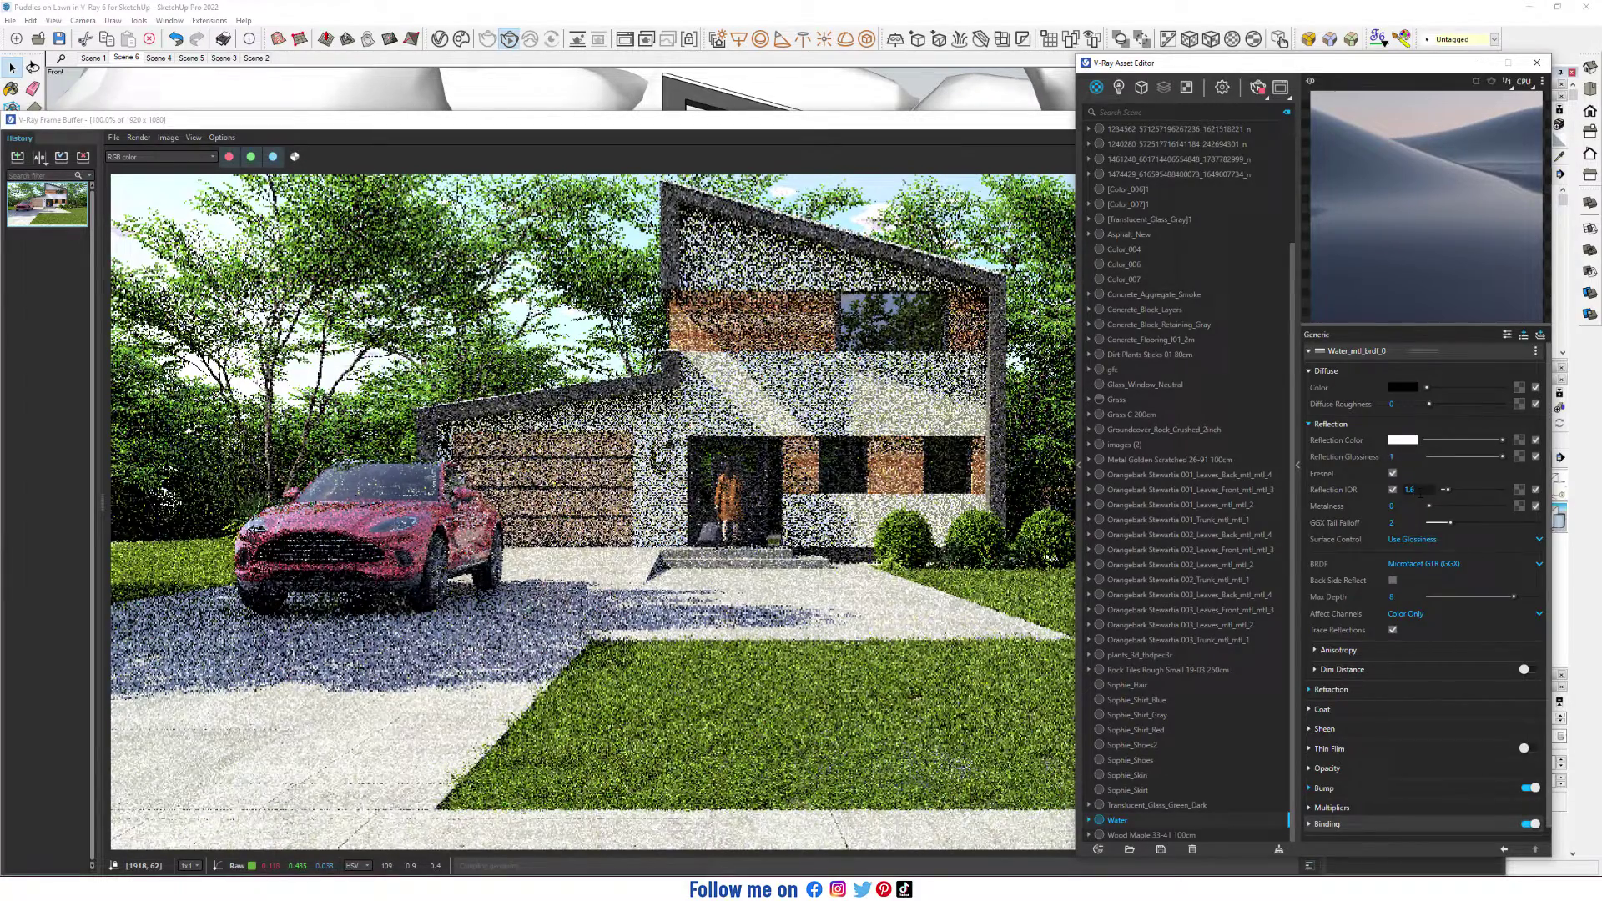
key("Return")
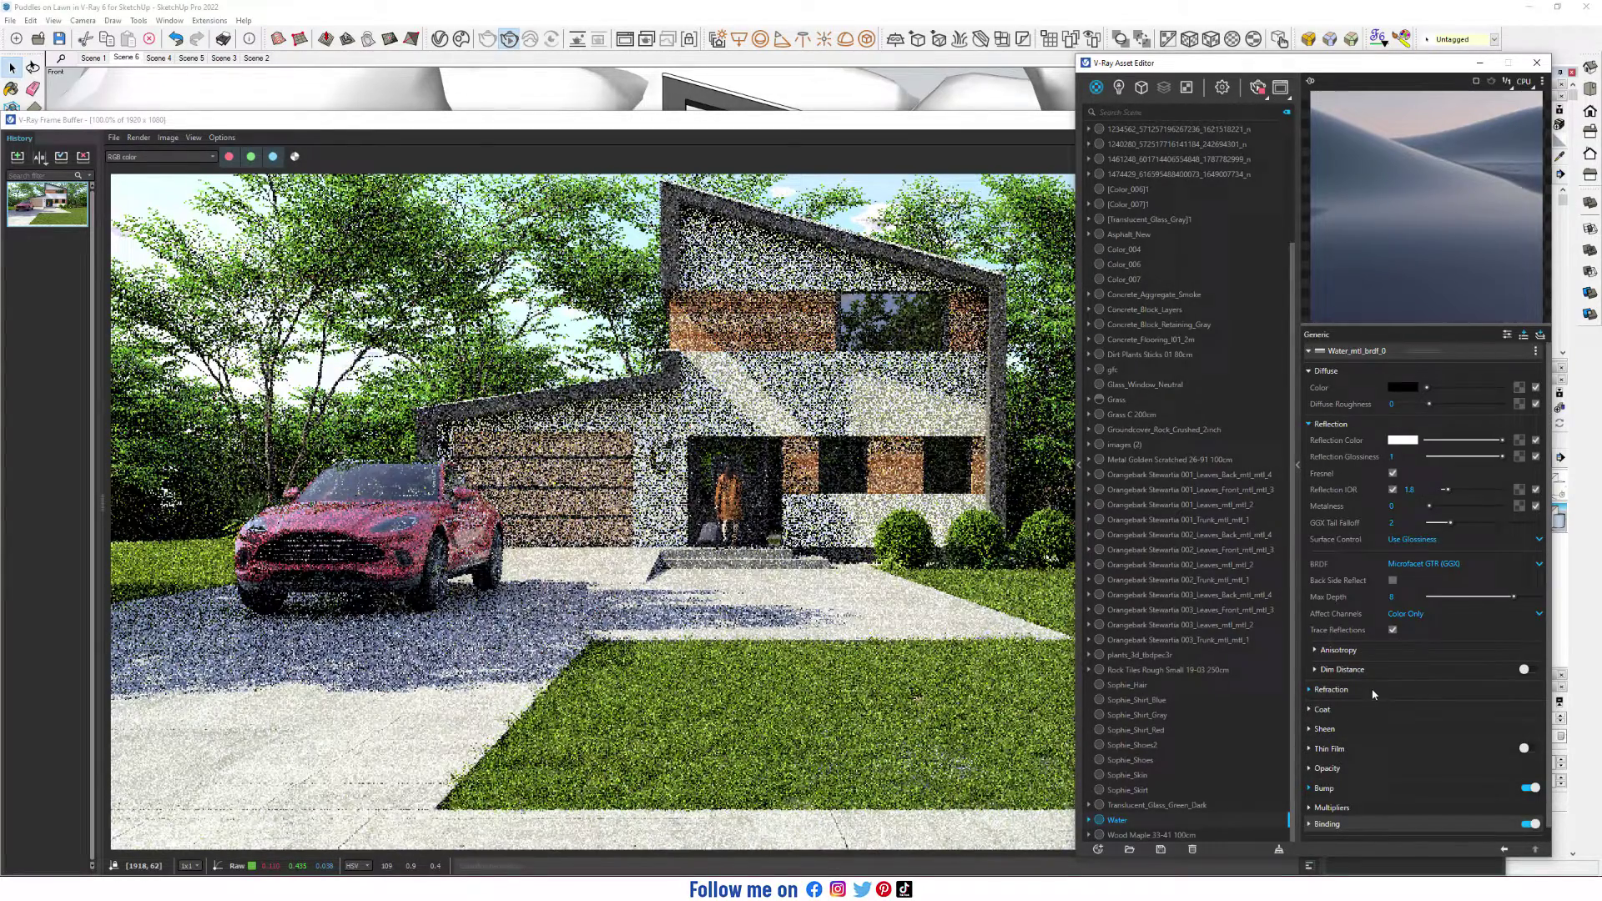
Set the Water material's refraction colour to white and bring the Frame Buffer forward
left_click(1410, 689)
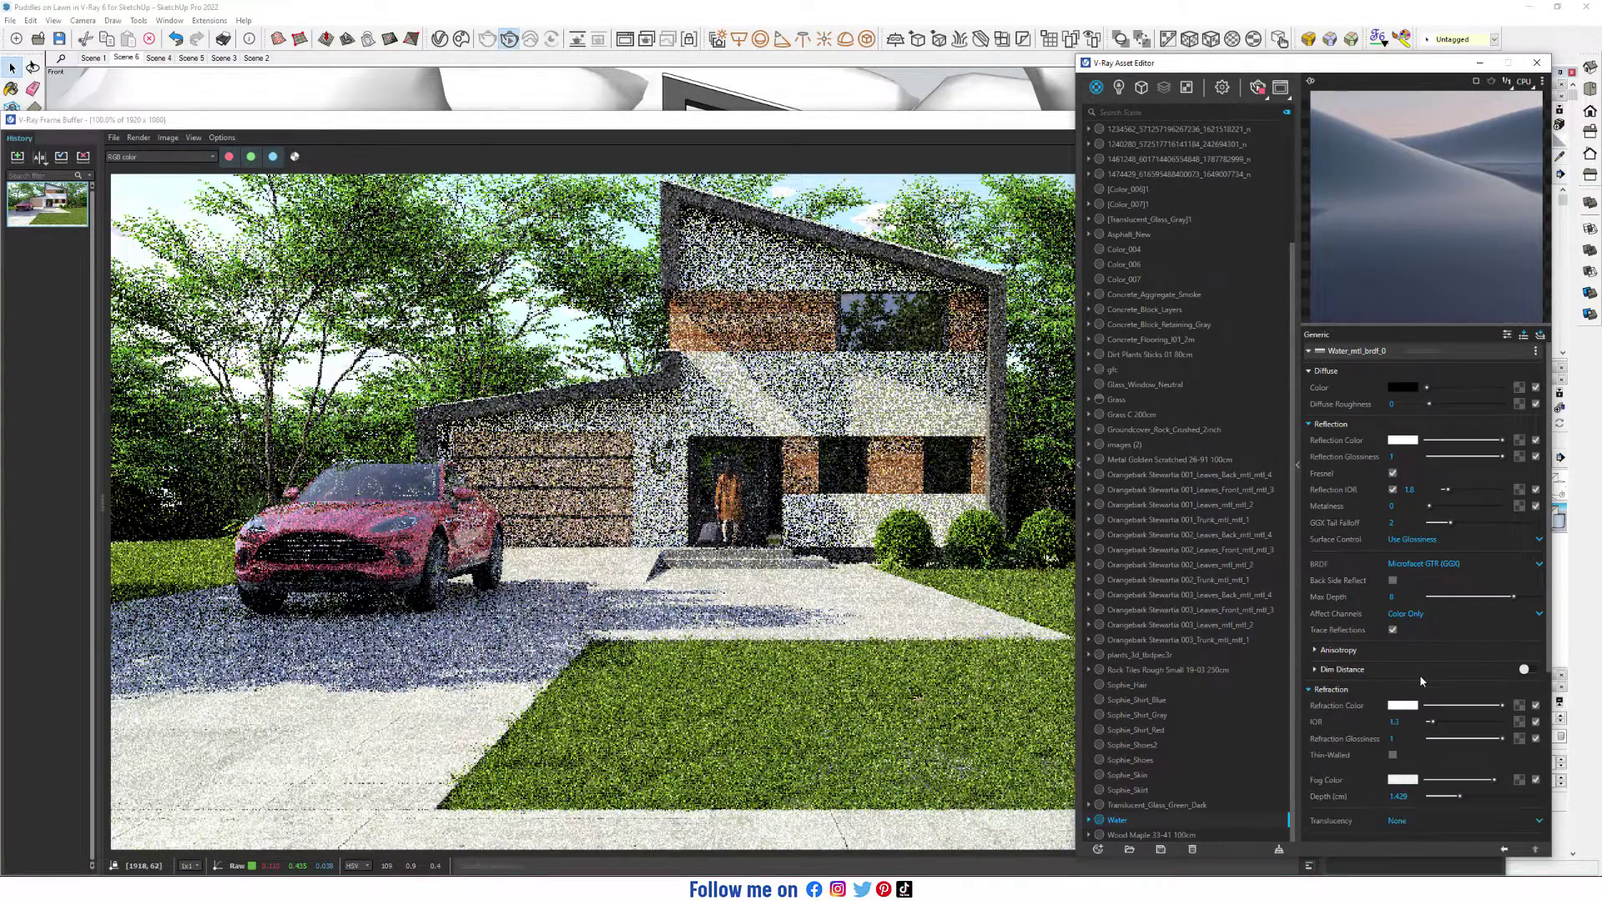
left_click(1490, 707)
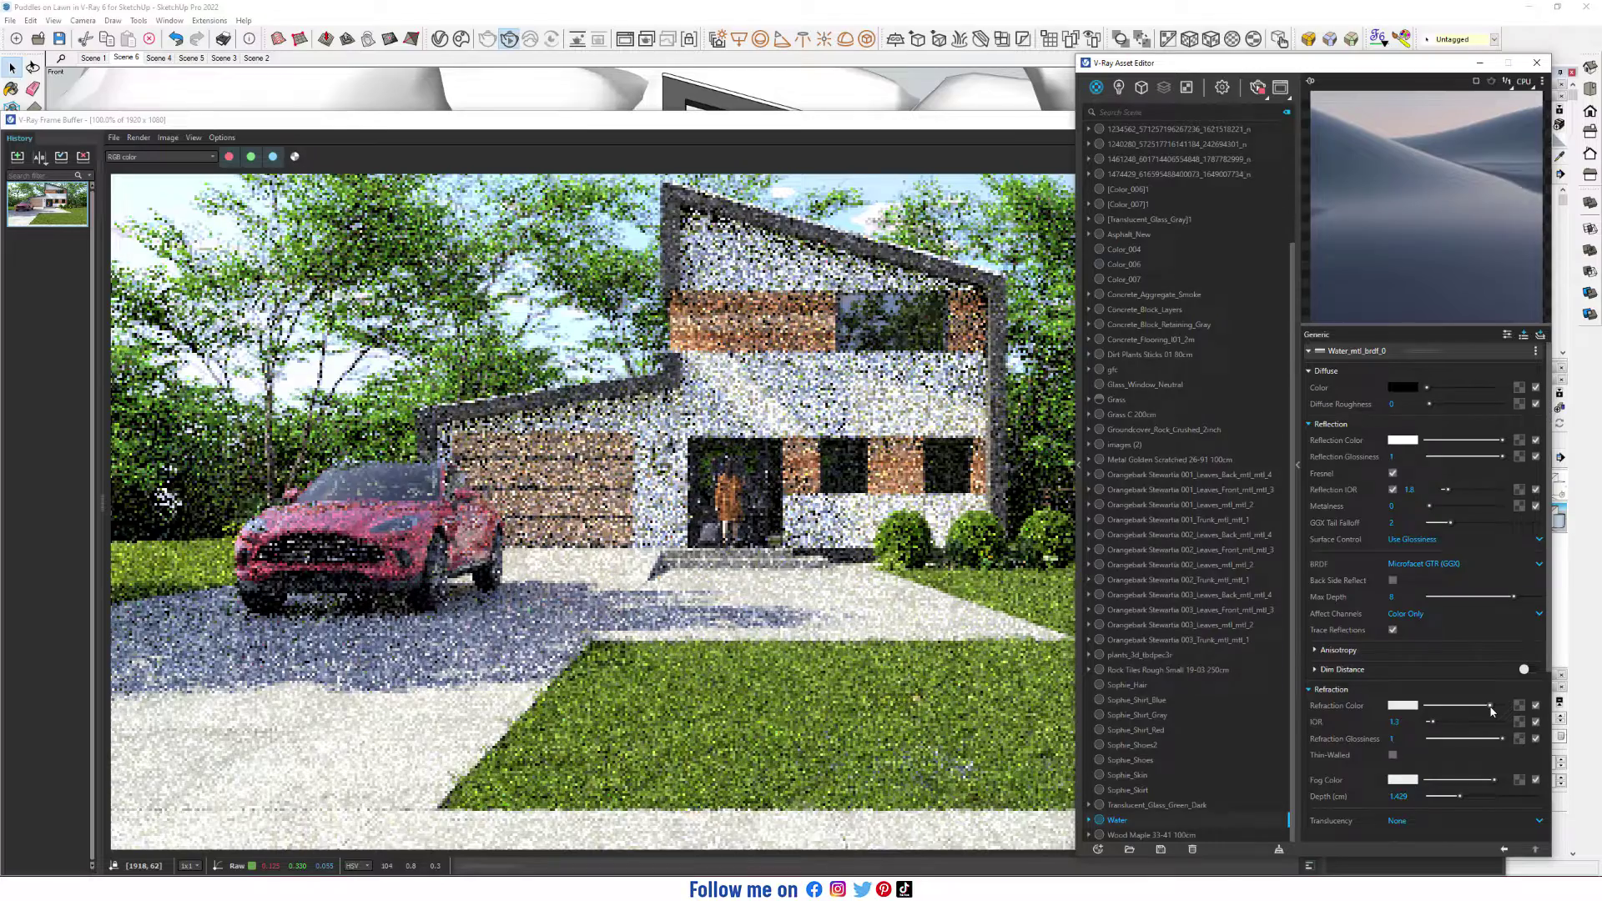
left_click(963, 122)
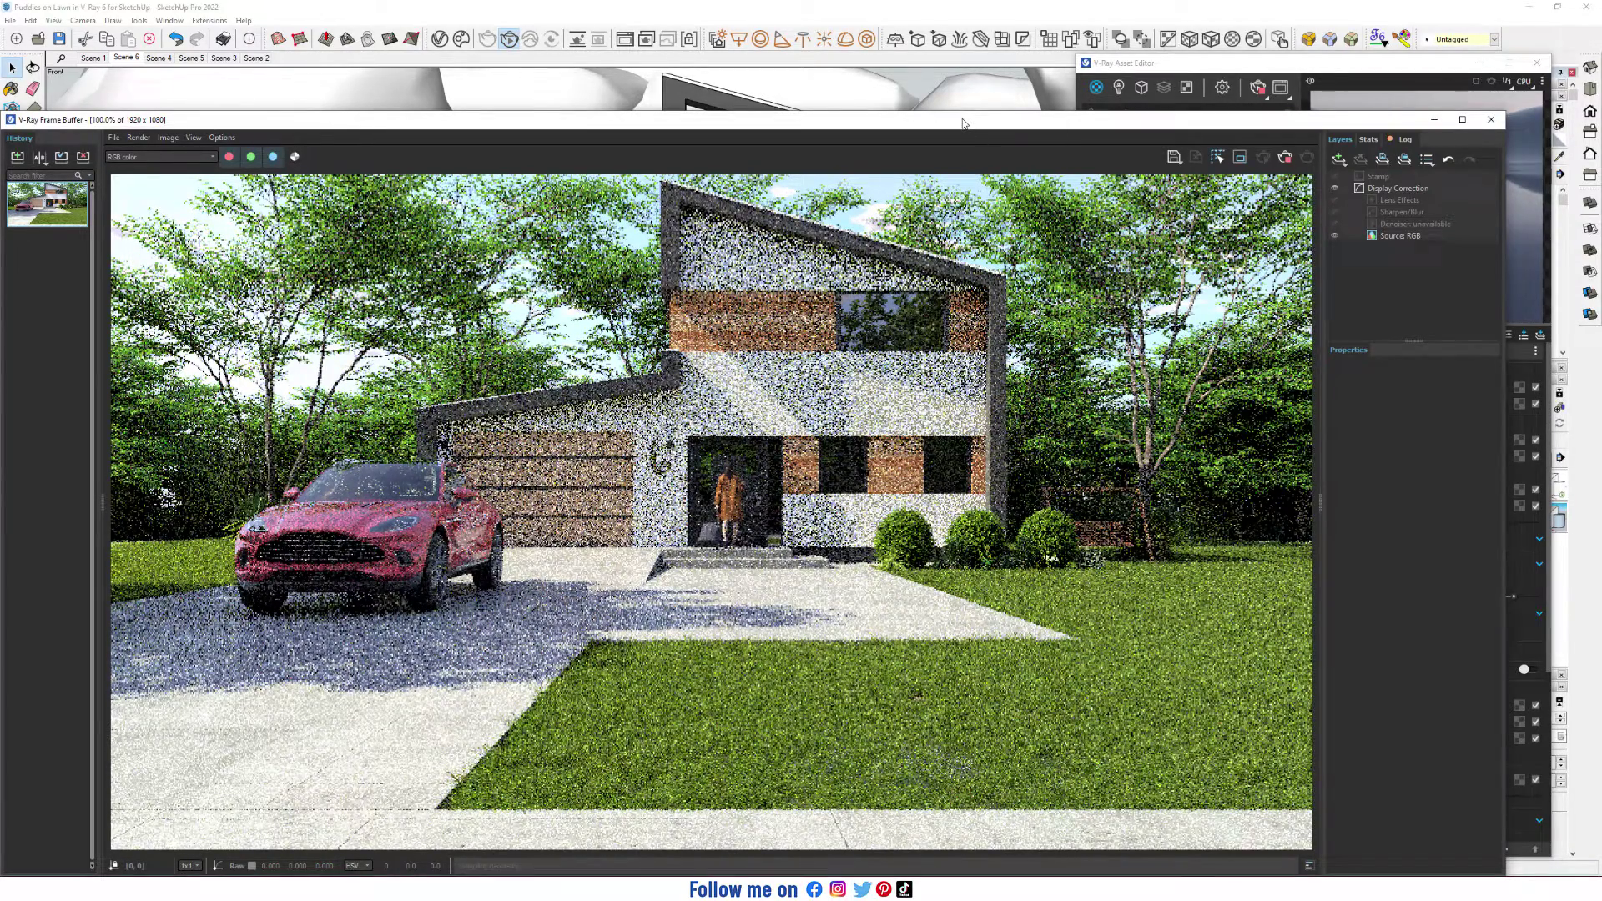
Change the Water diffuse colour from black to light grey and view the updated render
left_click(1402, 70)
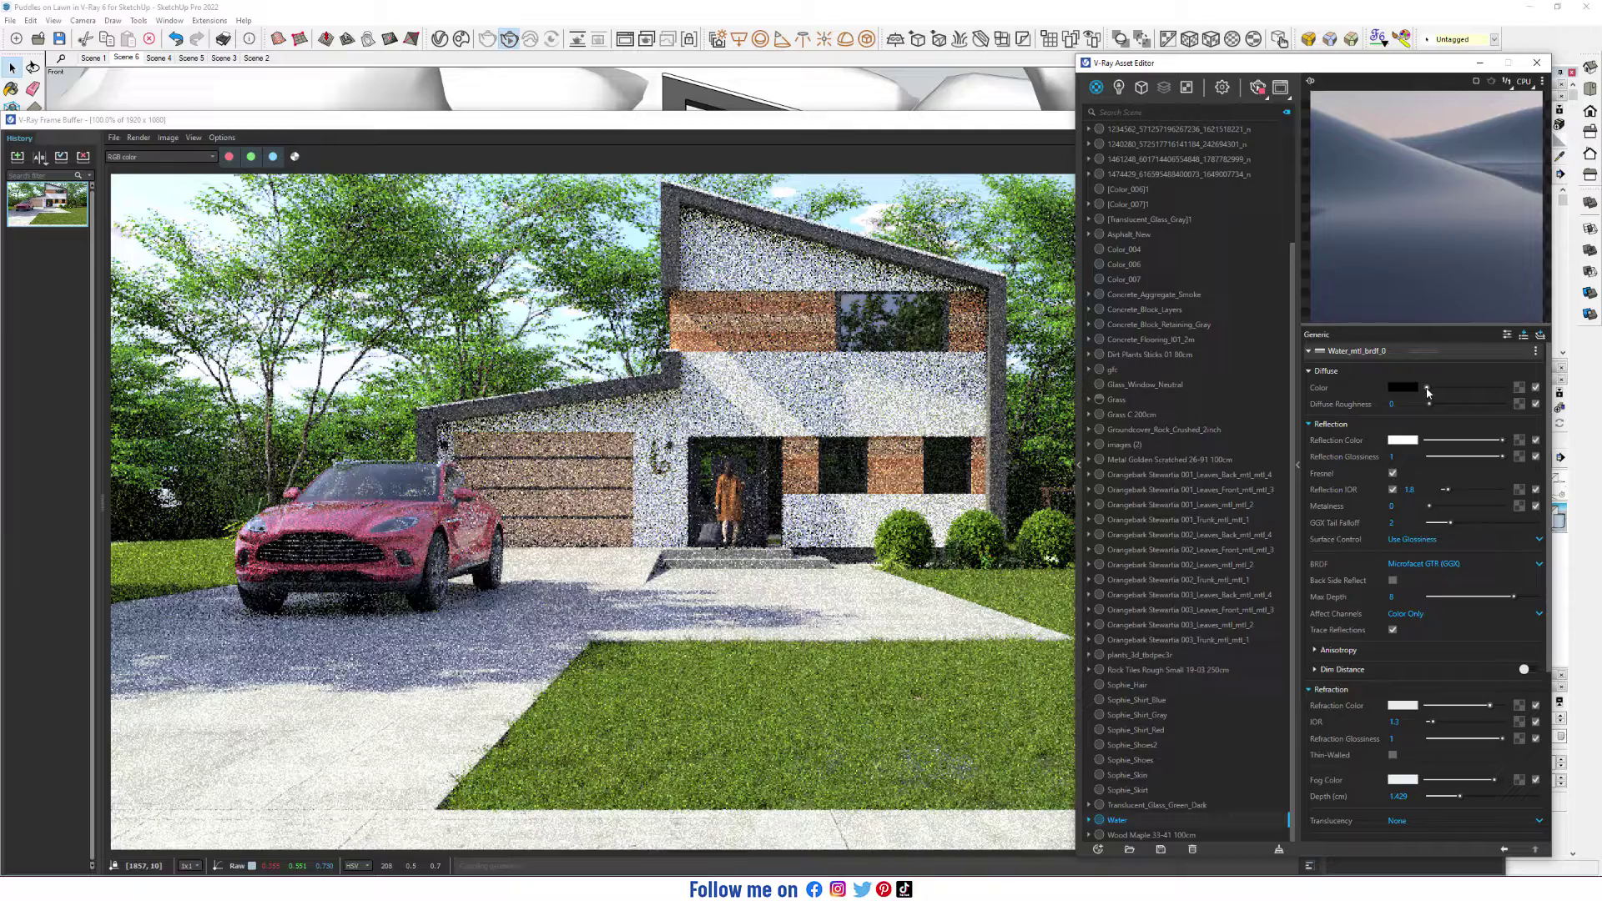
left_click_drag(1426, 389, 1448, 390)
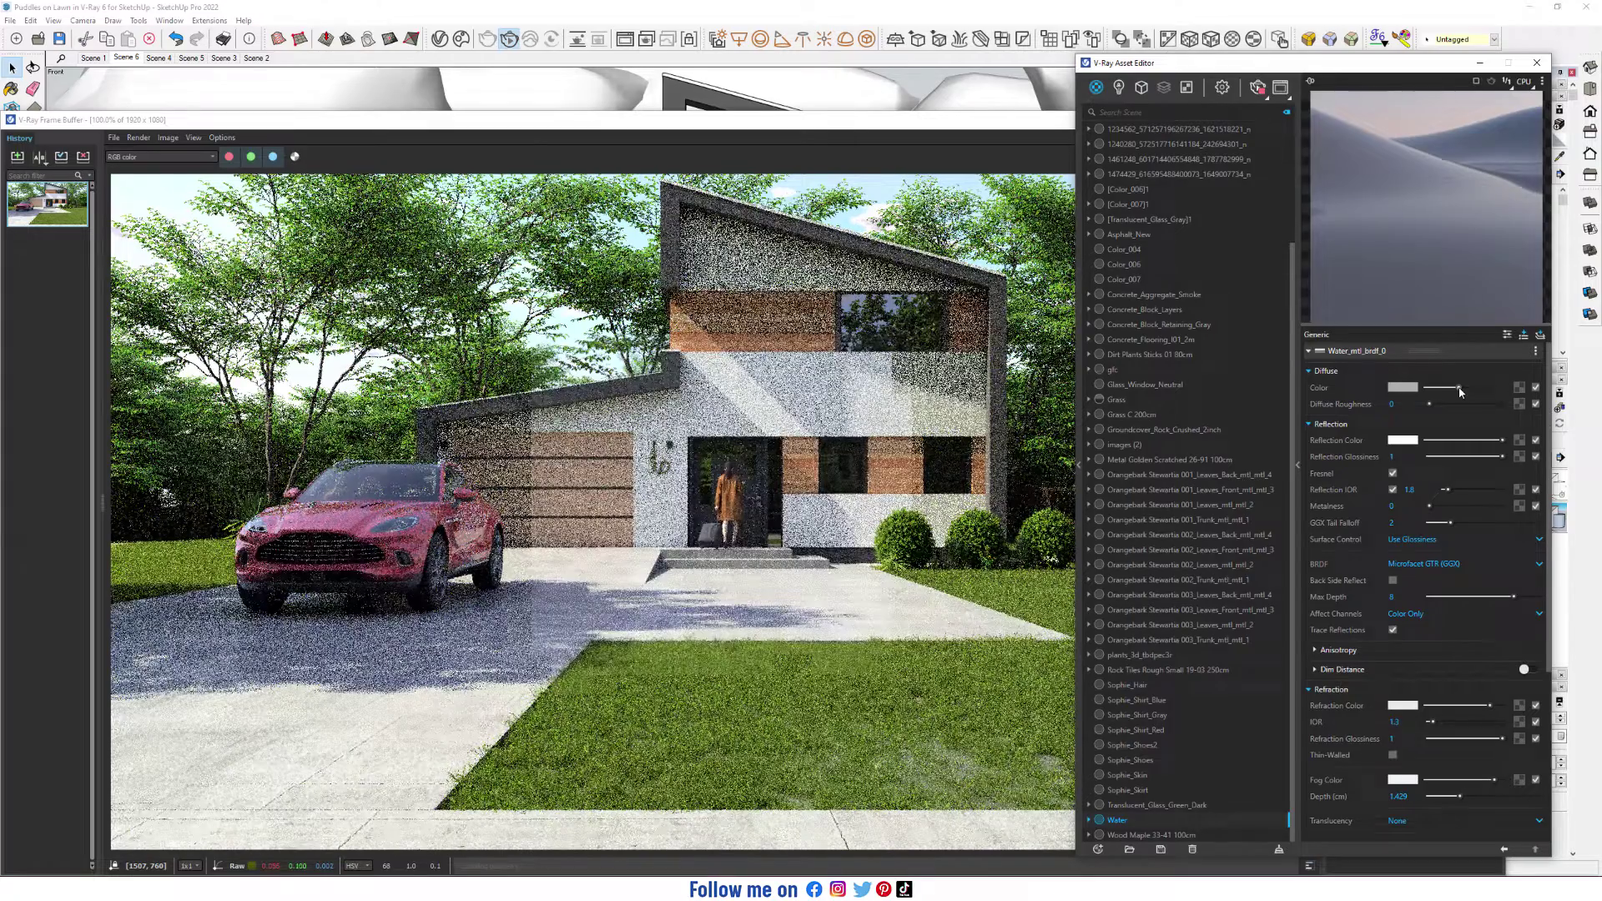
left_click(1033, 139)
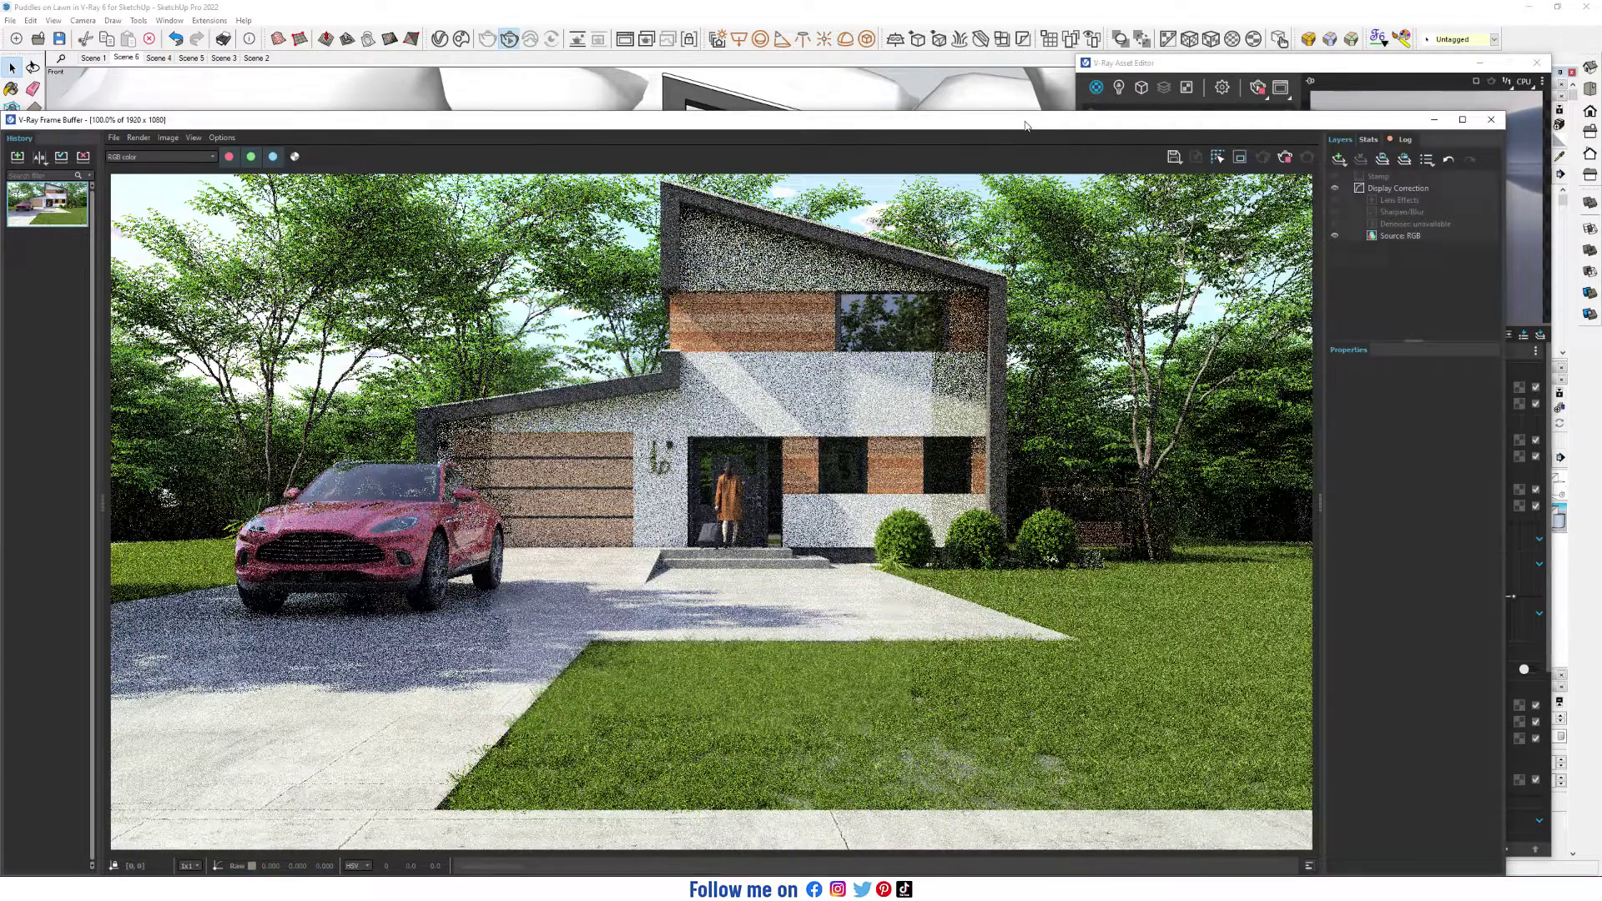
Run the V-Ray production render of the house front with the updated Water puddles, saving it to history
left_click(1286, 156)
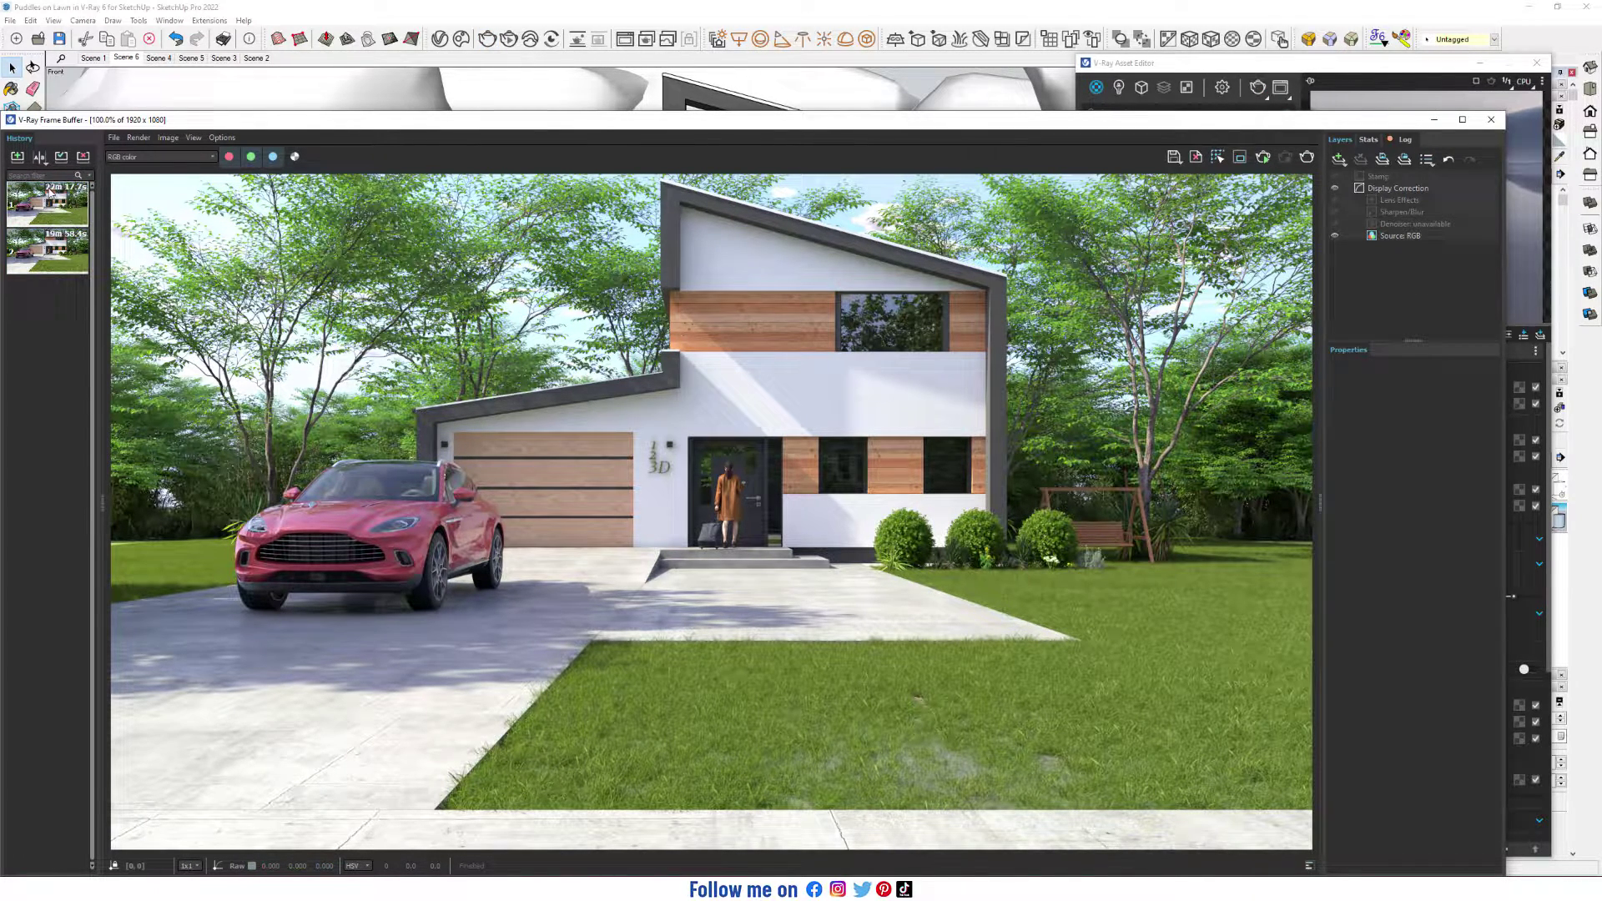
left_click(40, 159)
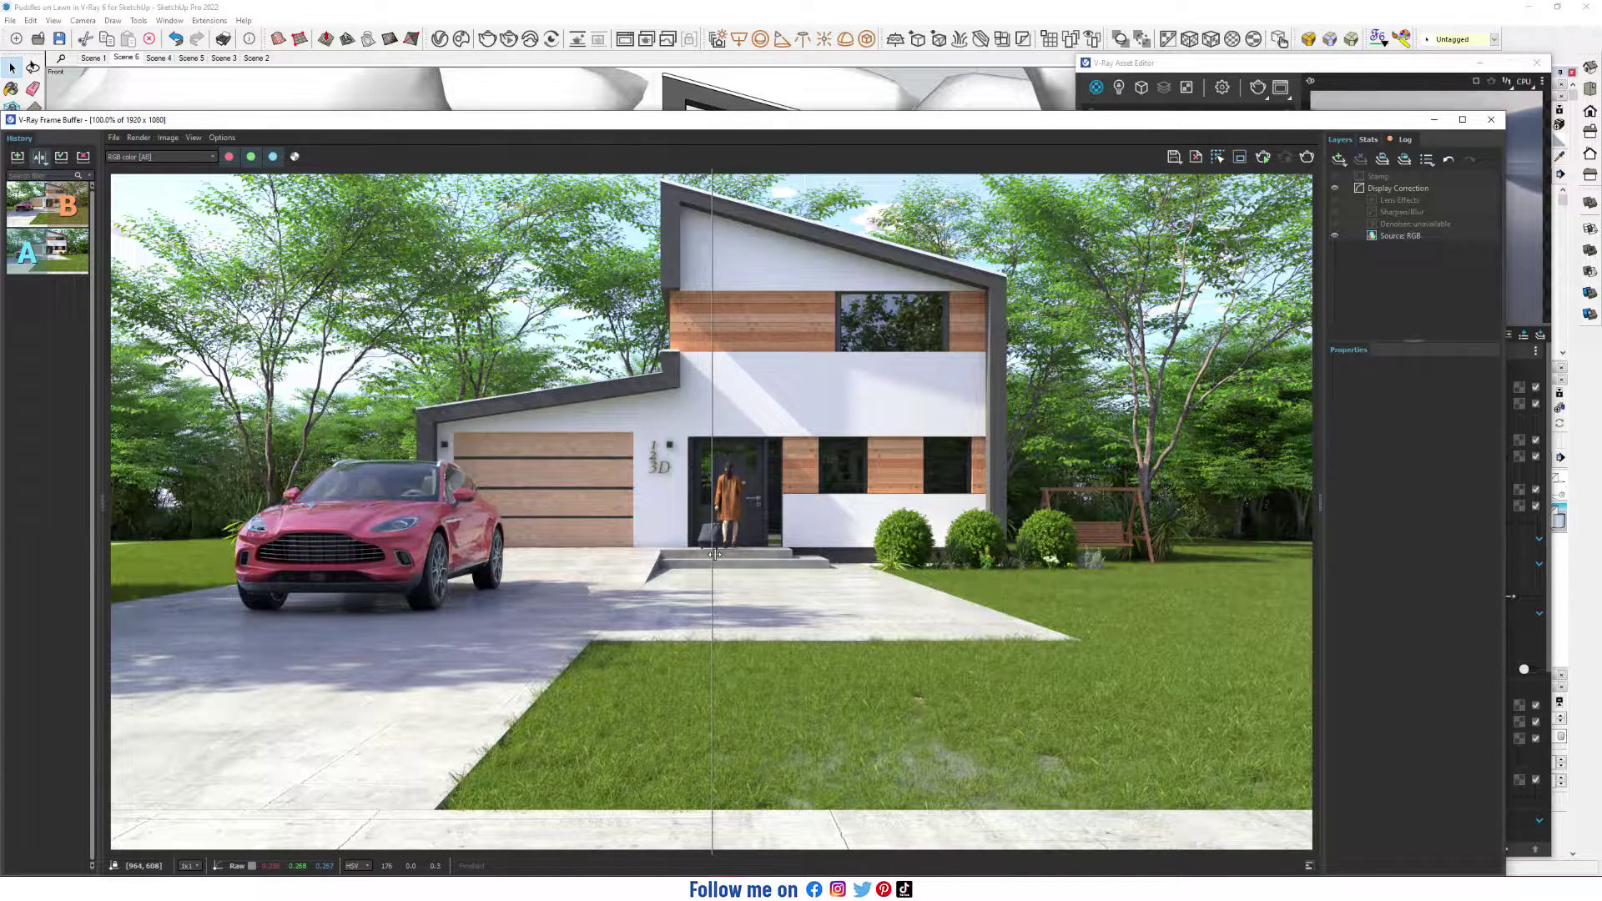
mouse_move(714, 551)
left_mouse_down()
mouse_move(1312, 554)
mouse_move(339, 593)
mouse_move(4, 624)
mouse_move(1335, 513)
mouse_move(108, 542)
mouse_move(1084, 509)
mouse_move(1443, 474)
mouse_move(112, 584)
mouse_move(1184, 634)
mouse_move(412, 655)
mouse_move(1060, 638)
mouse_move(249, 643)
mouse_move(1312, 634)
mouse_move(451, 621)
mouse_move(455, 609)
mouse_move(1314, 605)
mouse_move(324, 634)
mouse_move(1361, 579)
mouse_move(684, 601)
mouse_move(1122, 597)
mouse_move(385, 592)
mouse_move(835, 584)
mouse_move(706, 560)
left_mouse_up()
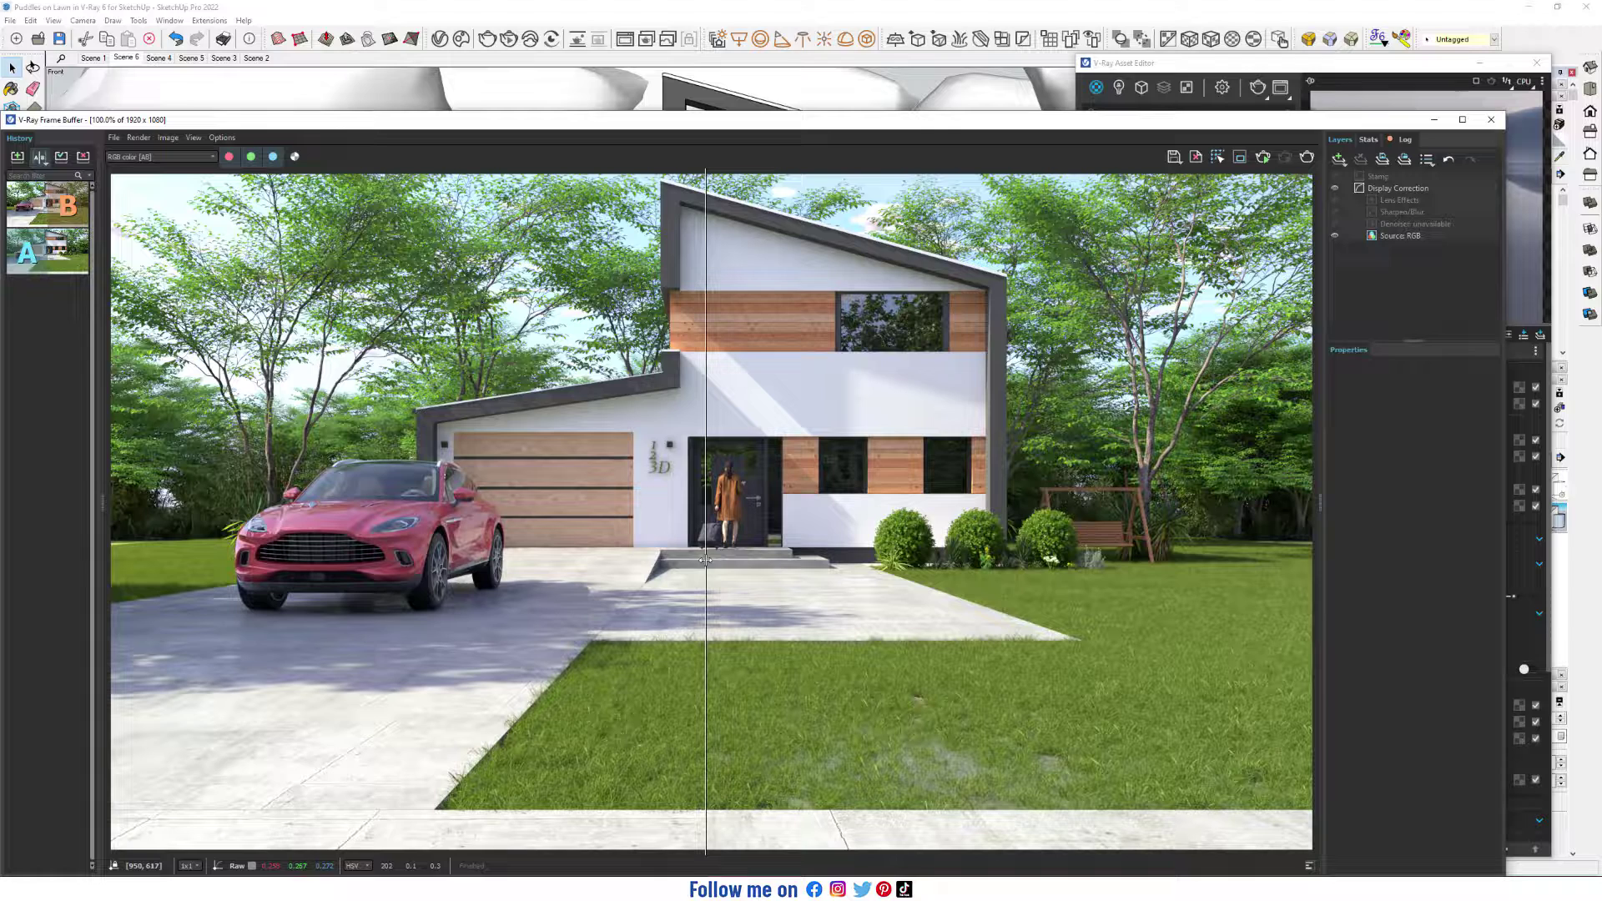
left_click(40, 157)
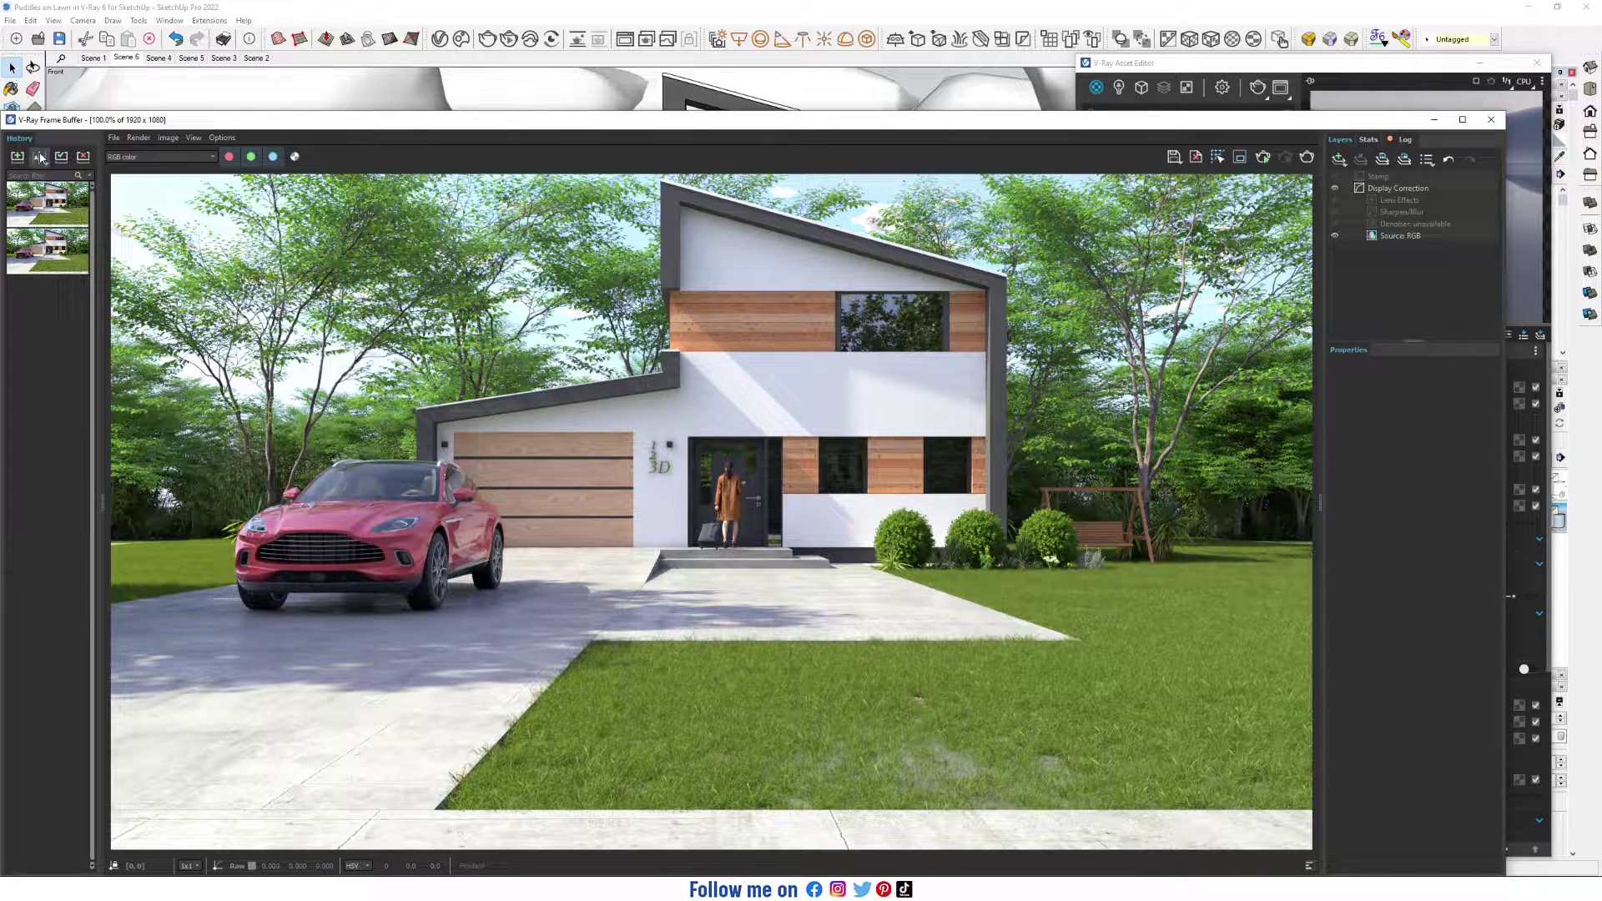